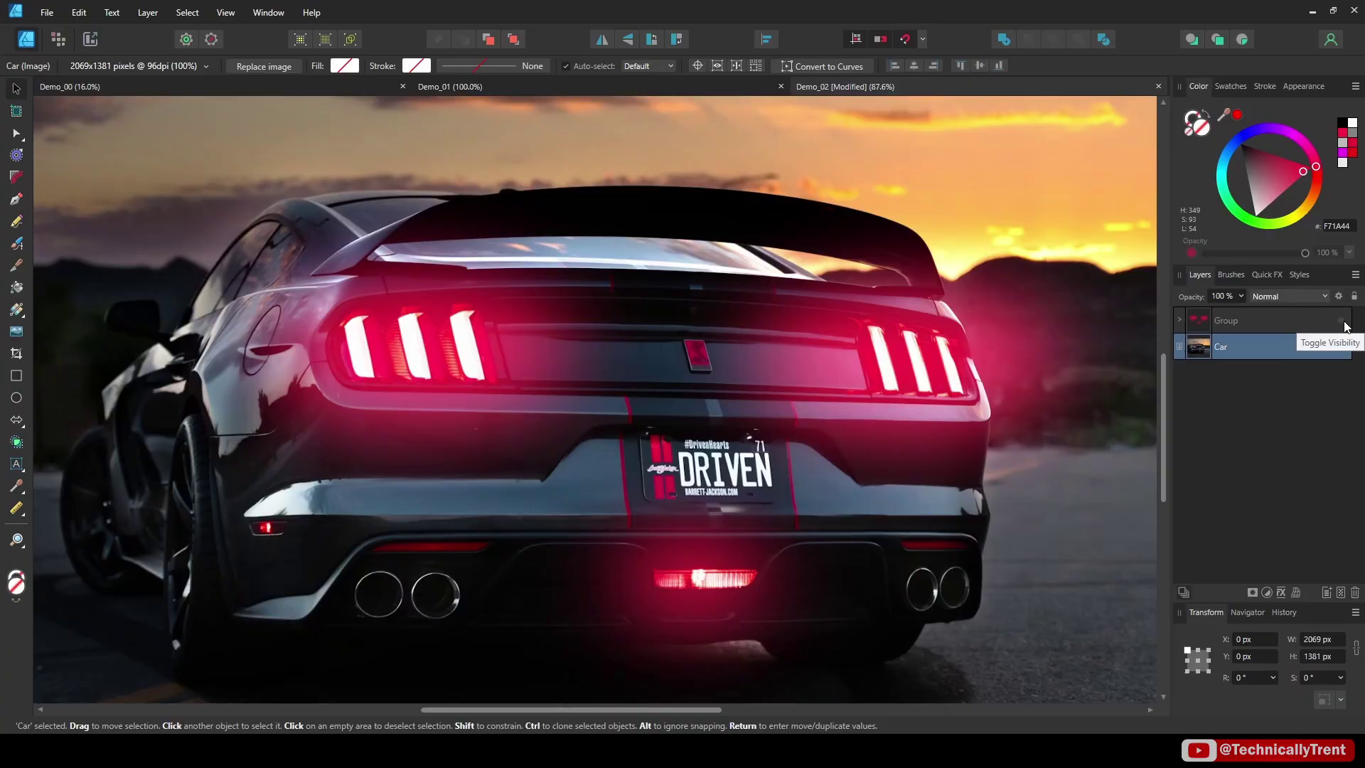
Toggle the visibility of the Group layer above the Car image to compare the car with and without the light glow.
left_click(1342, 321)
left_click(1342, 321)
left_click(1341, 321)
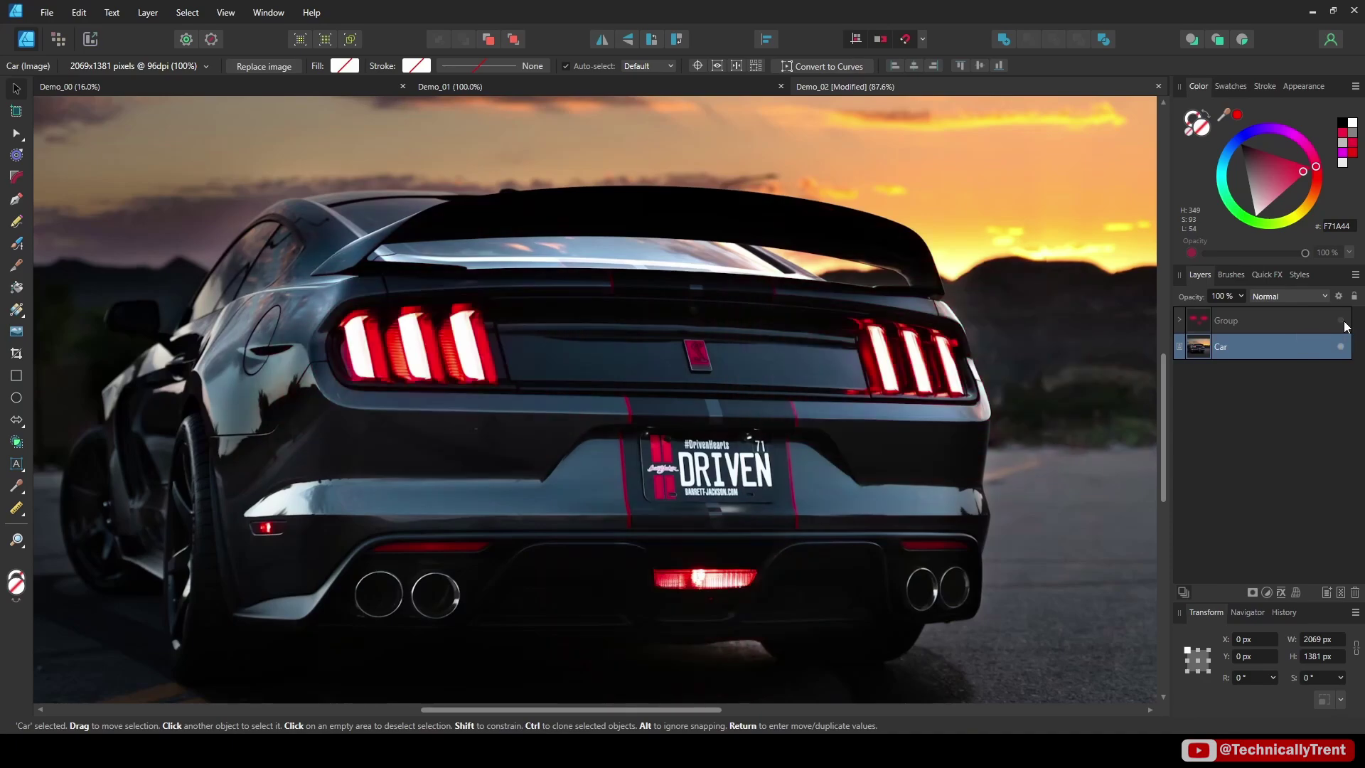
left_click(1341, 322)
left_click(1341, 321)
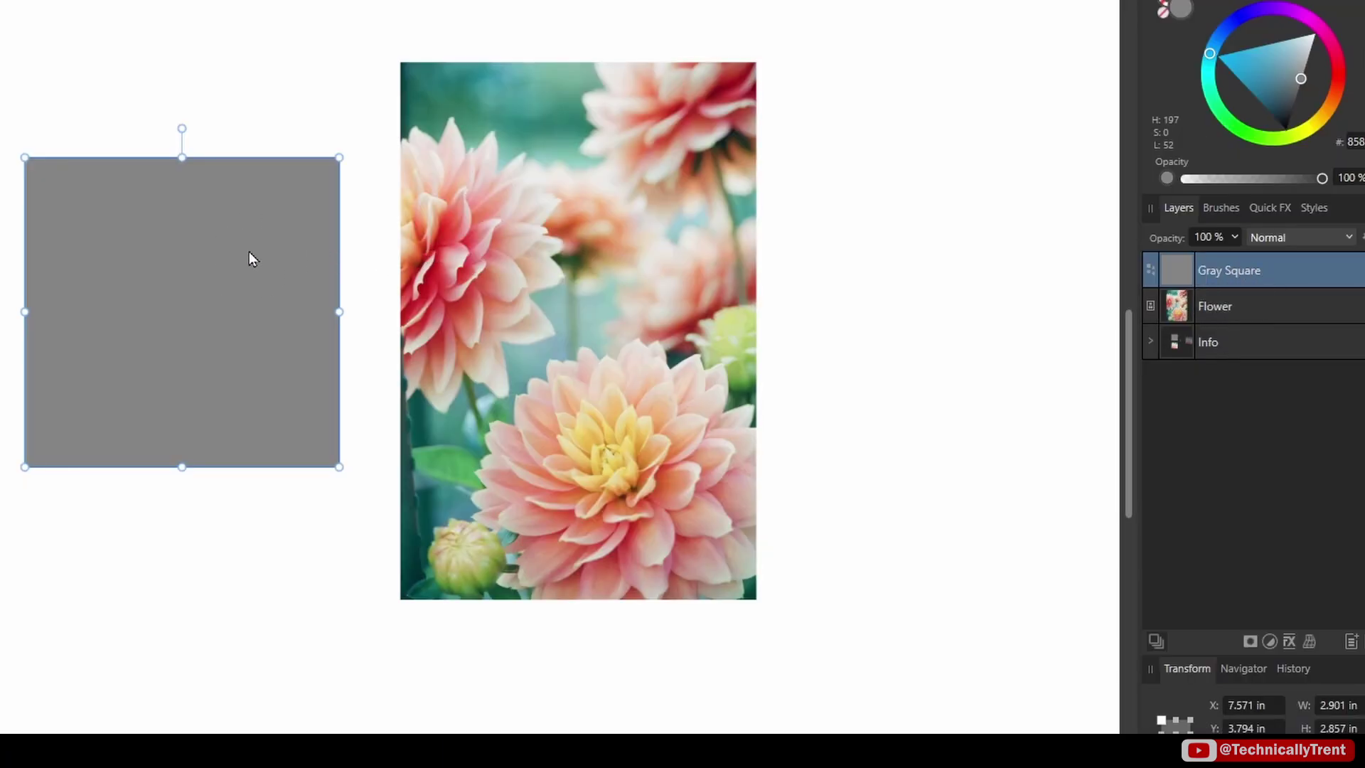
Move the Gray Square over the Flower image and set its blend mode to Multiply.
left_click(615, 186)
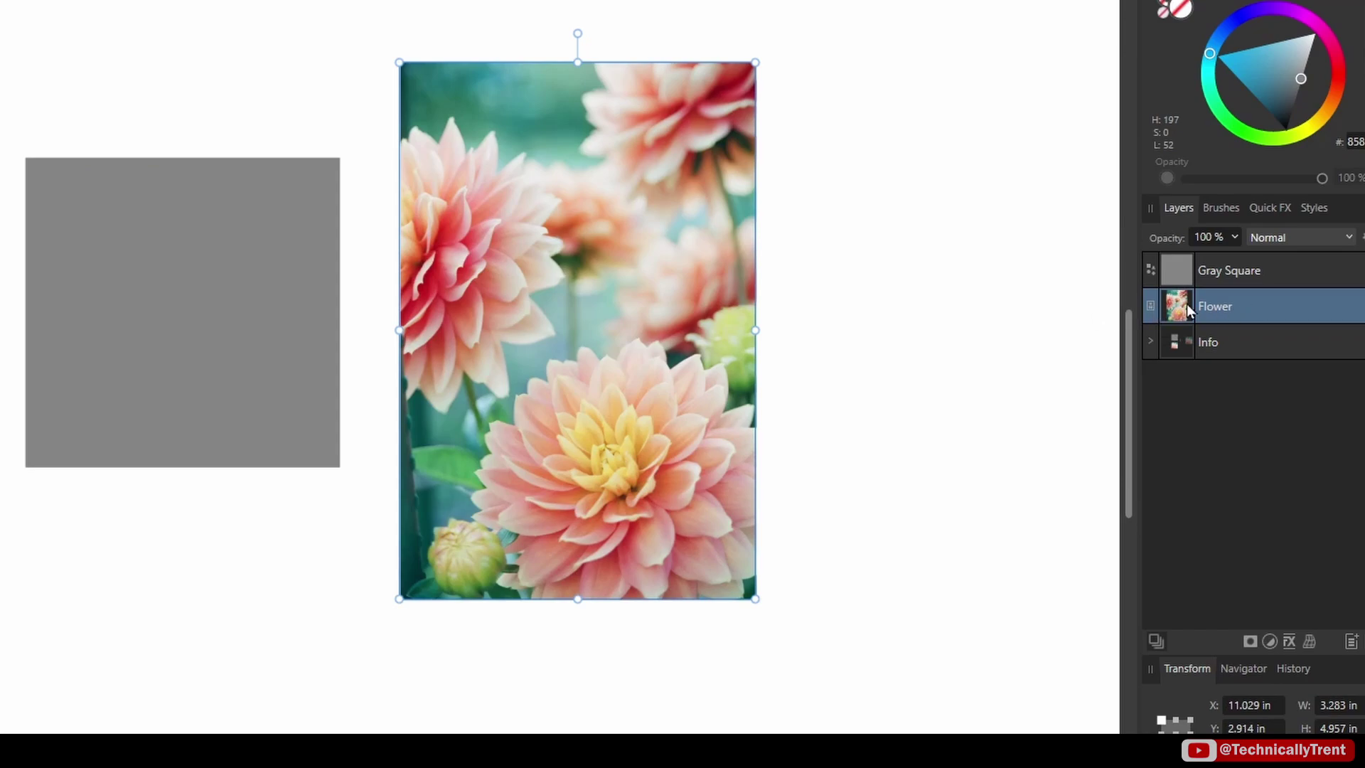
left_click(209, 242)
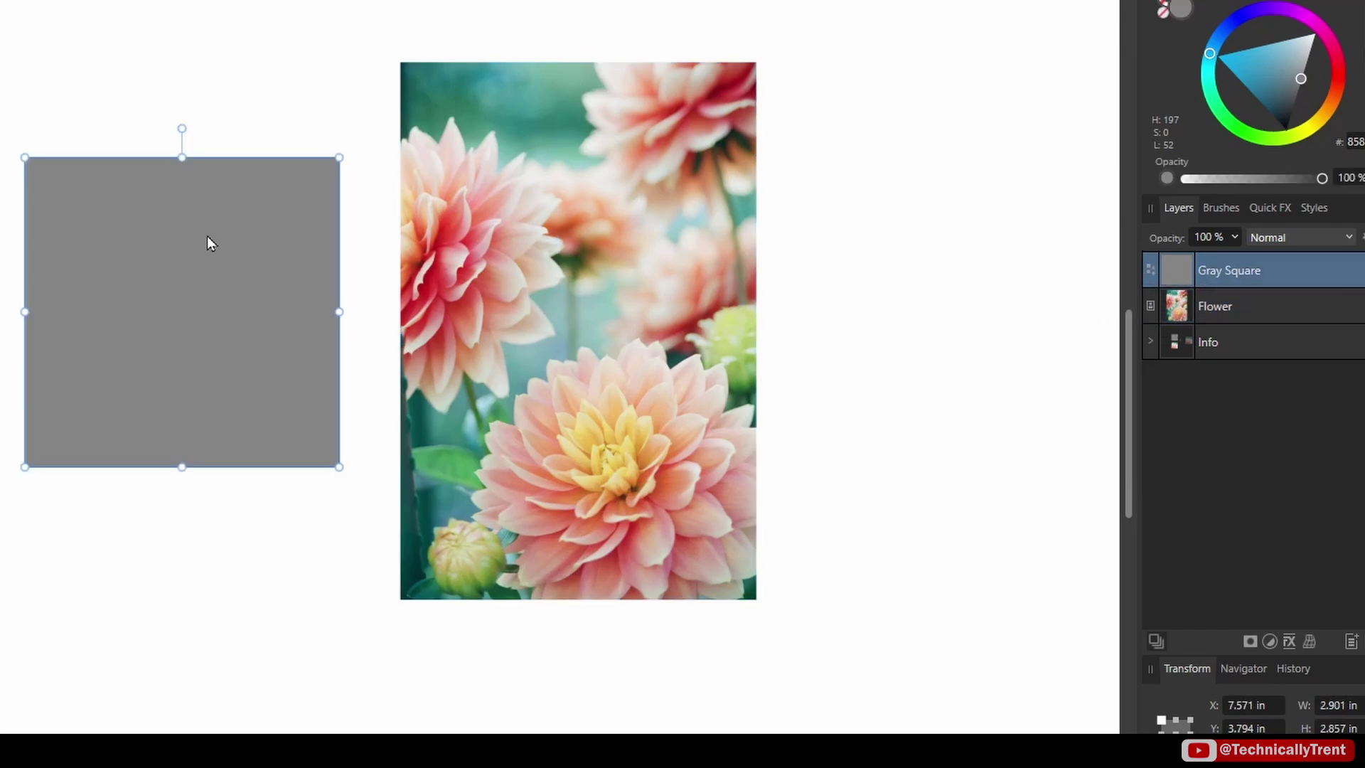
left_click_drag(204, 248, 604, 240)
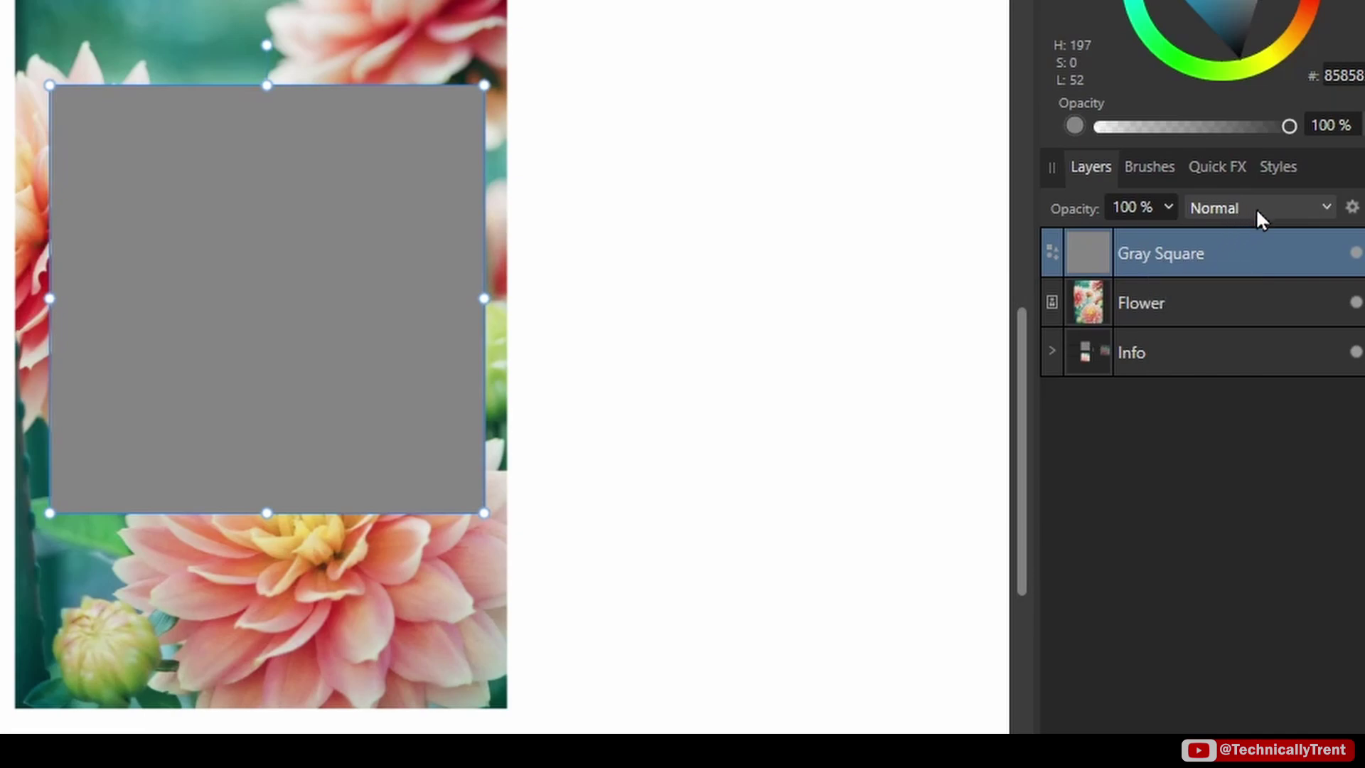
left_click(1296, 206)
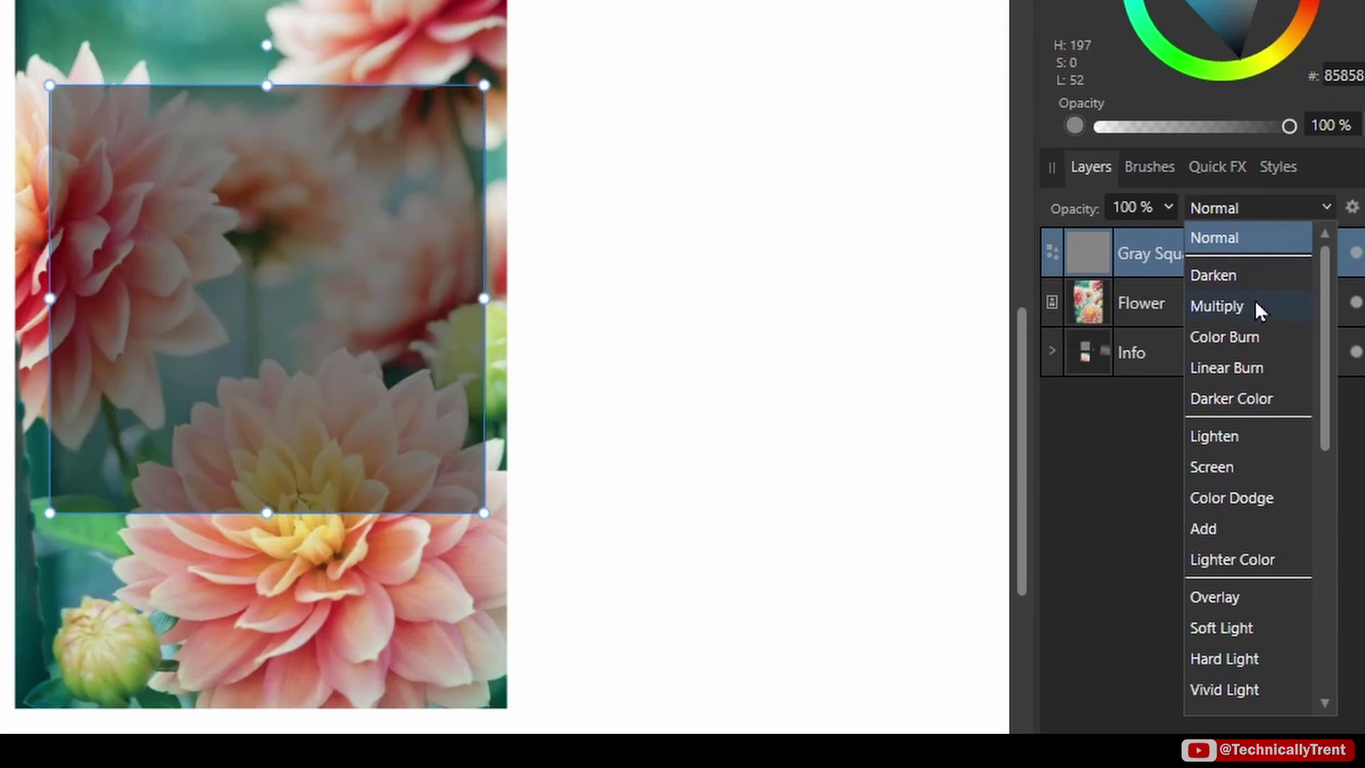
left_click(1256, 306)
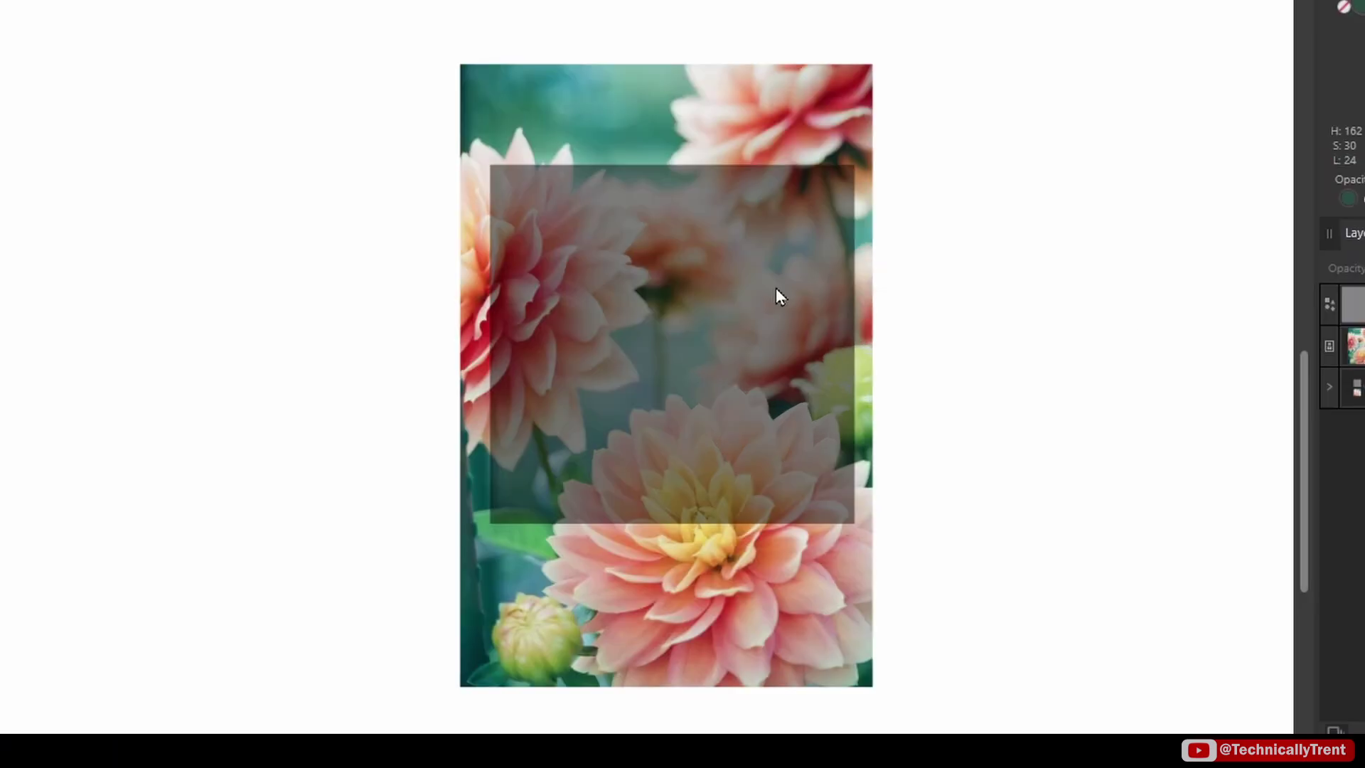
Reposition the Gray Square over the flower photo and enlarge it to about 4.56 × 4.05 in, overlapping both sides.
mouse_move(824, 320)
left_mouse_down()
mouse_move(816, 329)
mouse_move(806, 303)
left_mouse_up()
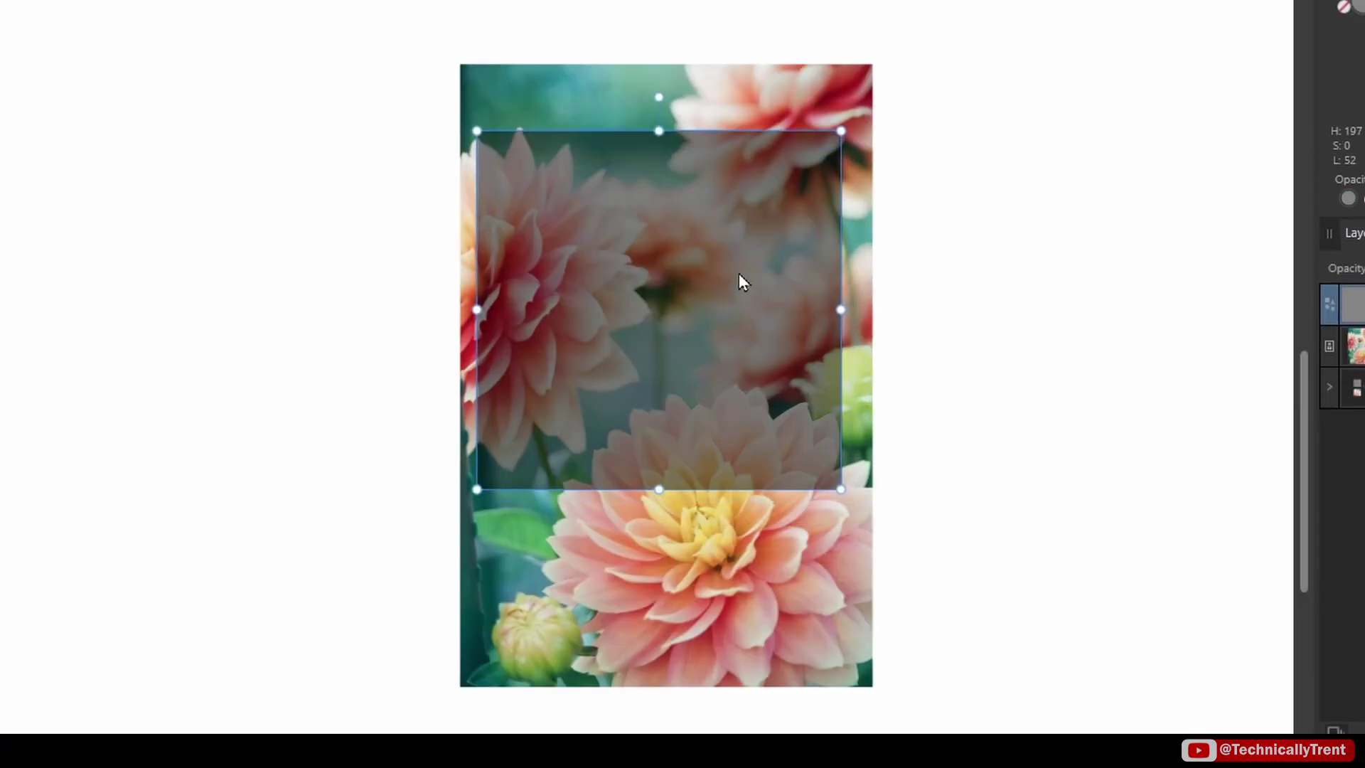
left_click_drag(739, 273, 682, 237)
left_click_drag(731, 311, 722, 412)
left_click_drag(865, 221, 1081, 55)
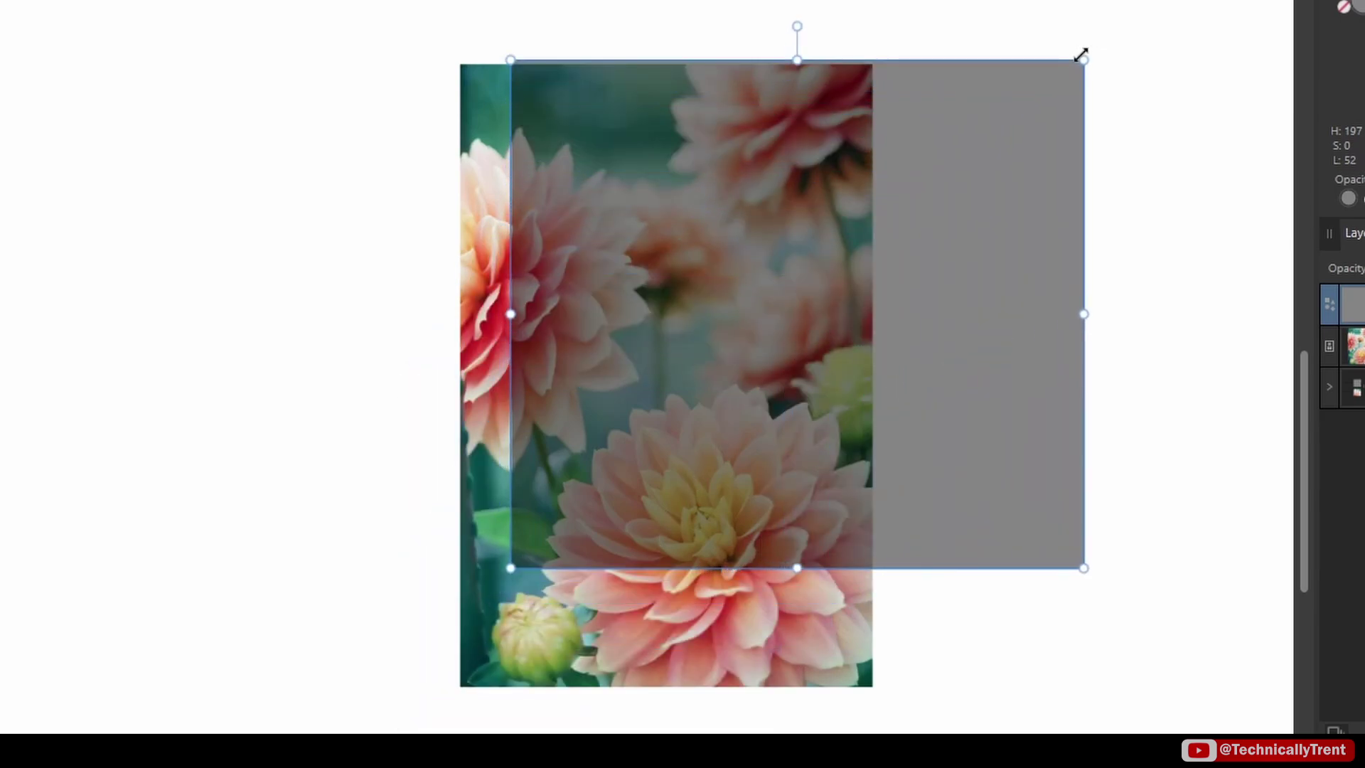
left_click_drag(911, 253, 807, 222)
left_click_drag(798, 350, 794, 495)
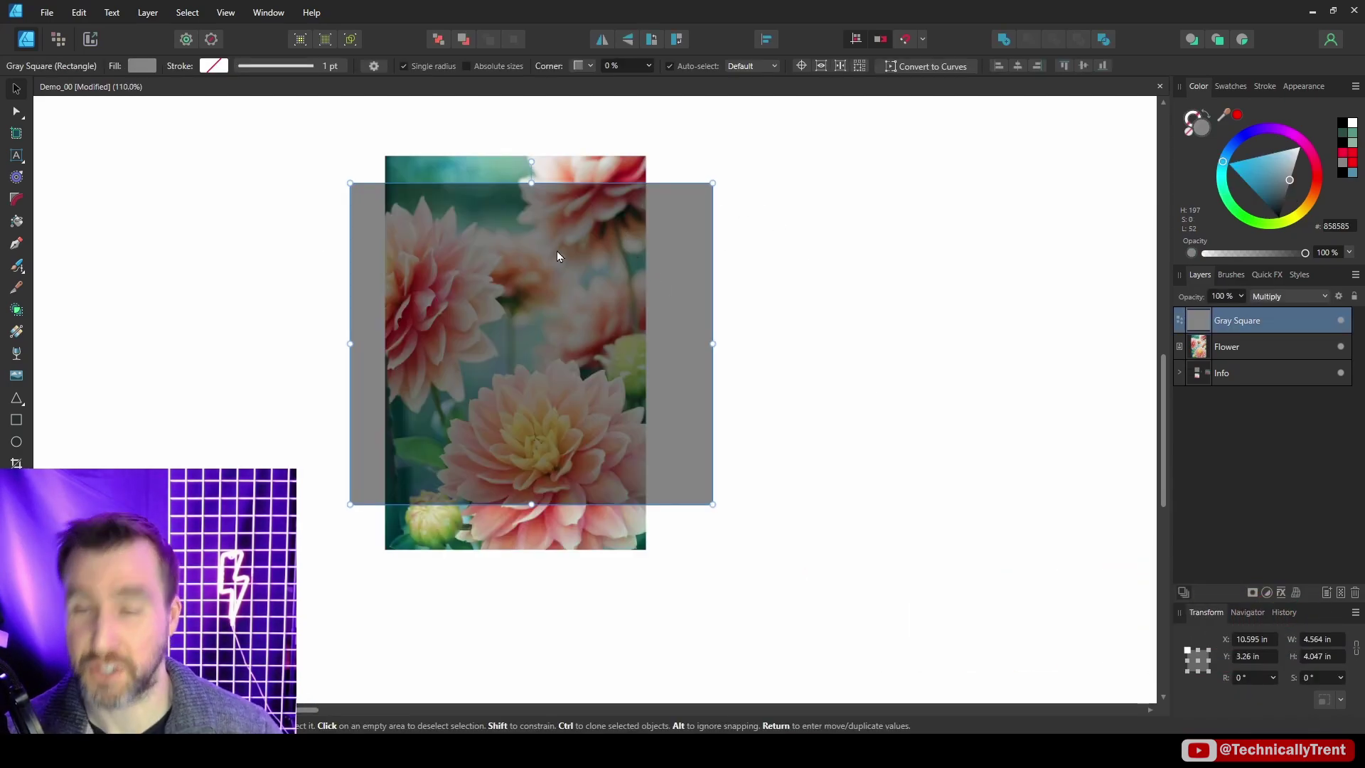
Examine the available blend modes for the Gray Square without applying a different one.
left_click(1308, 293)
mouse_move(1264, 276)
left_mouse_down()
mouse_move(1264, 260)
mouse_move(1258, 412)
mouse_move(1259, 246)
mouse_move(1259, 298)
left_mouse_up()
scroll(1208, 384, "up", 1)
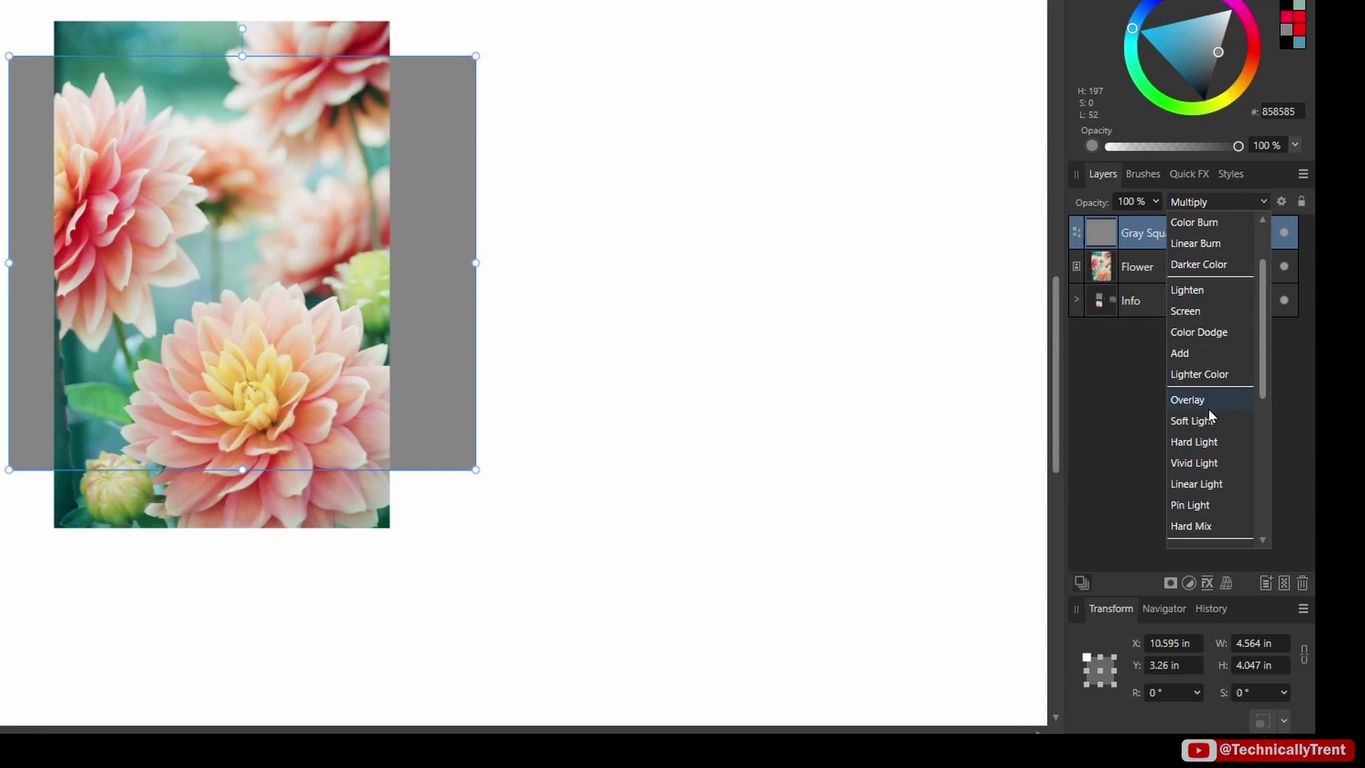
left_click_drag(1263, 377, 1266, 349)
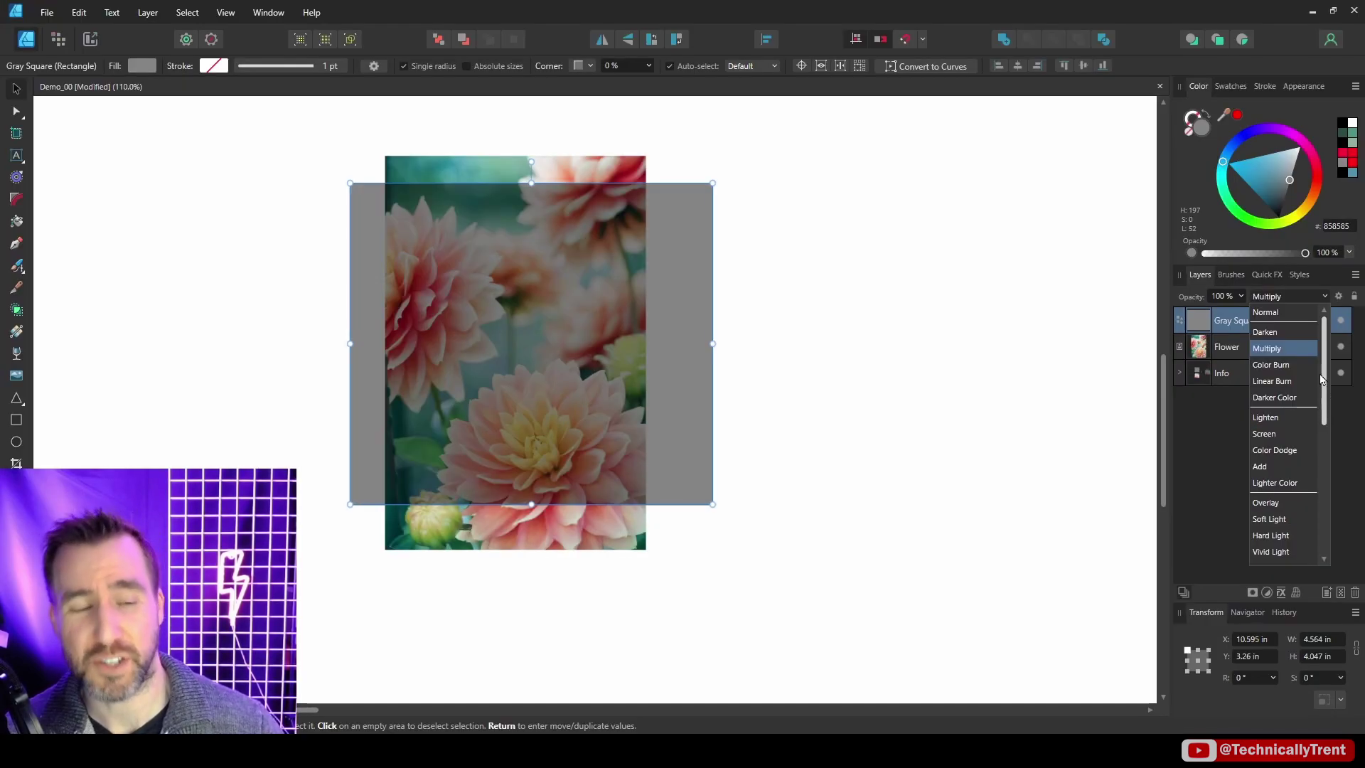
left_click_drag(1321, 380, 1323, 398)
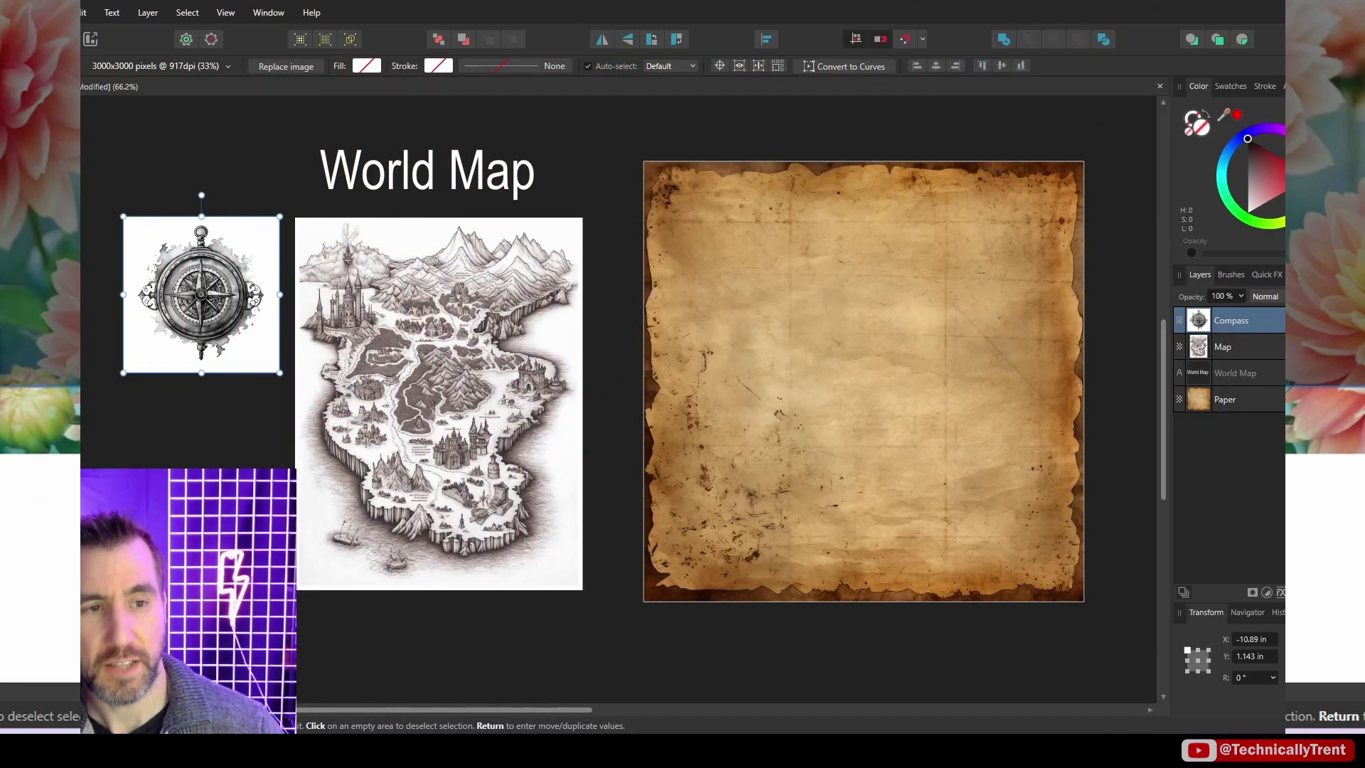
left_click(1309, 297)
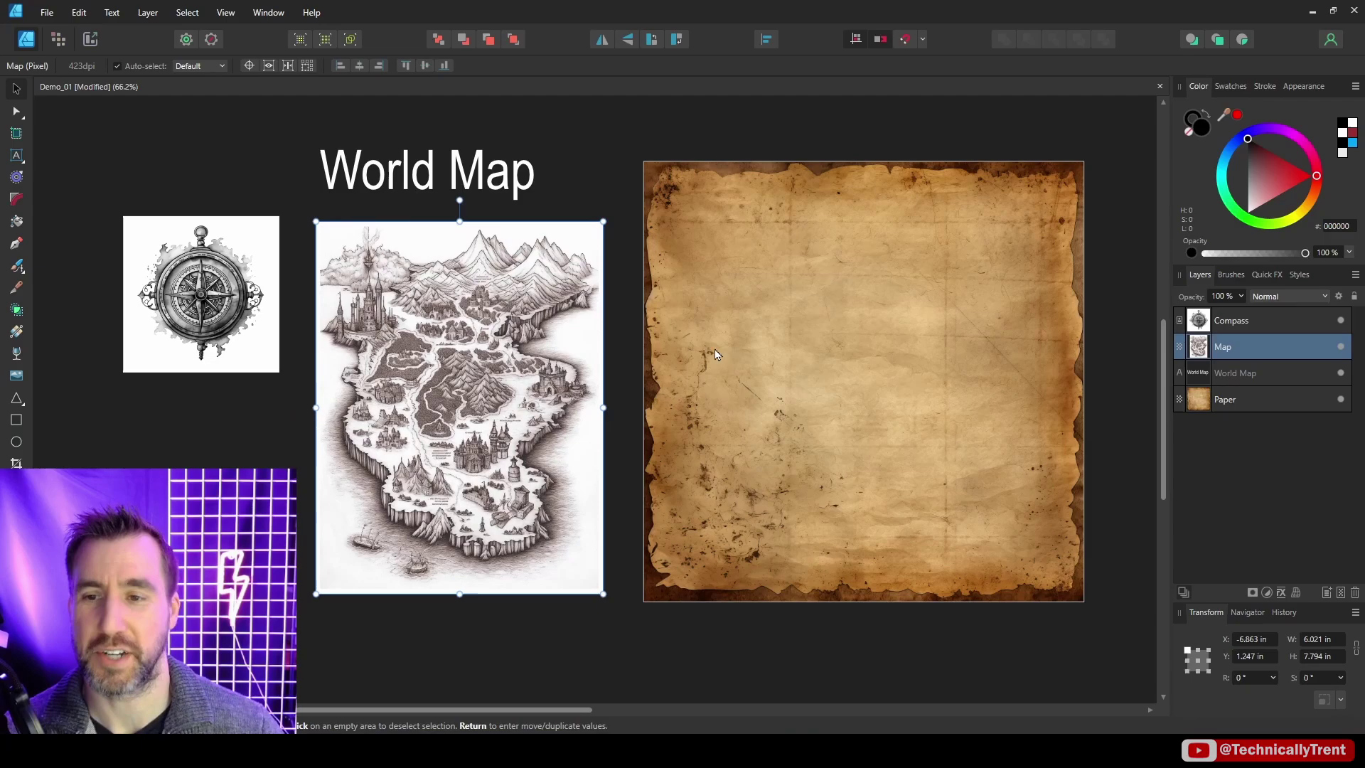
Place the Map drawing on the parchment paper and set its blend mode to Multiply.
mouse_move(435, 341)
left_mouse_down()
mouse_move(422, 342)
mouse_move(435, 333)
left_mouse_up()
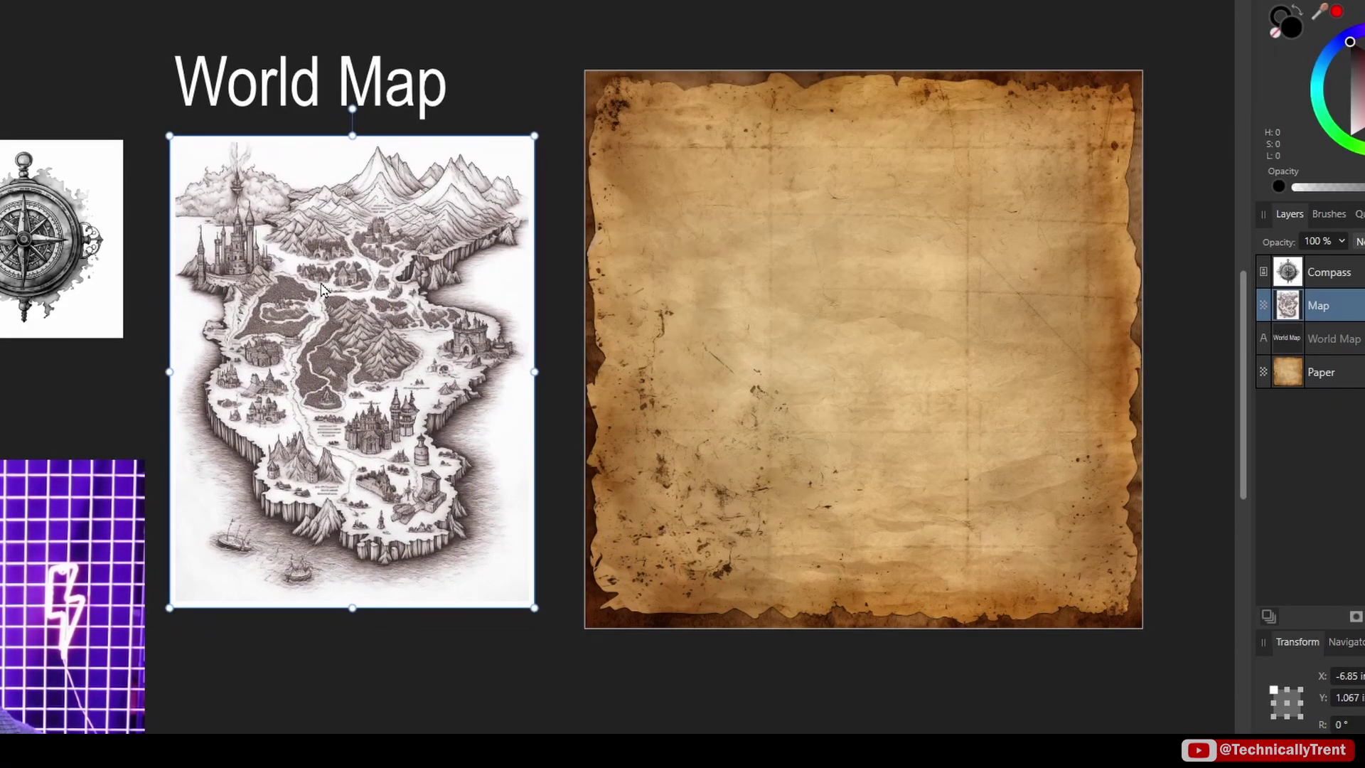
left_click_drag(322, 288, 831, 263)
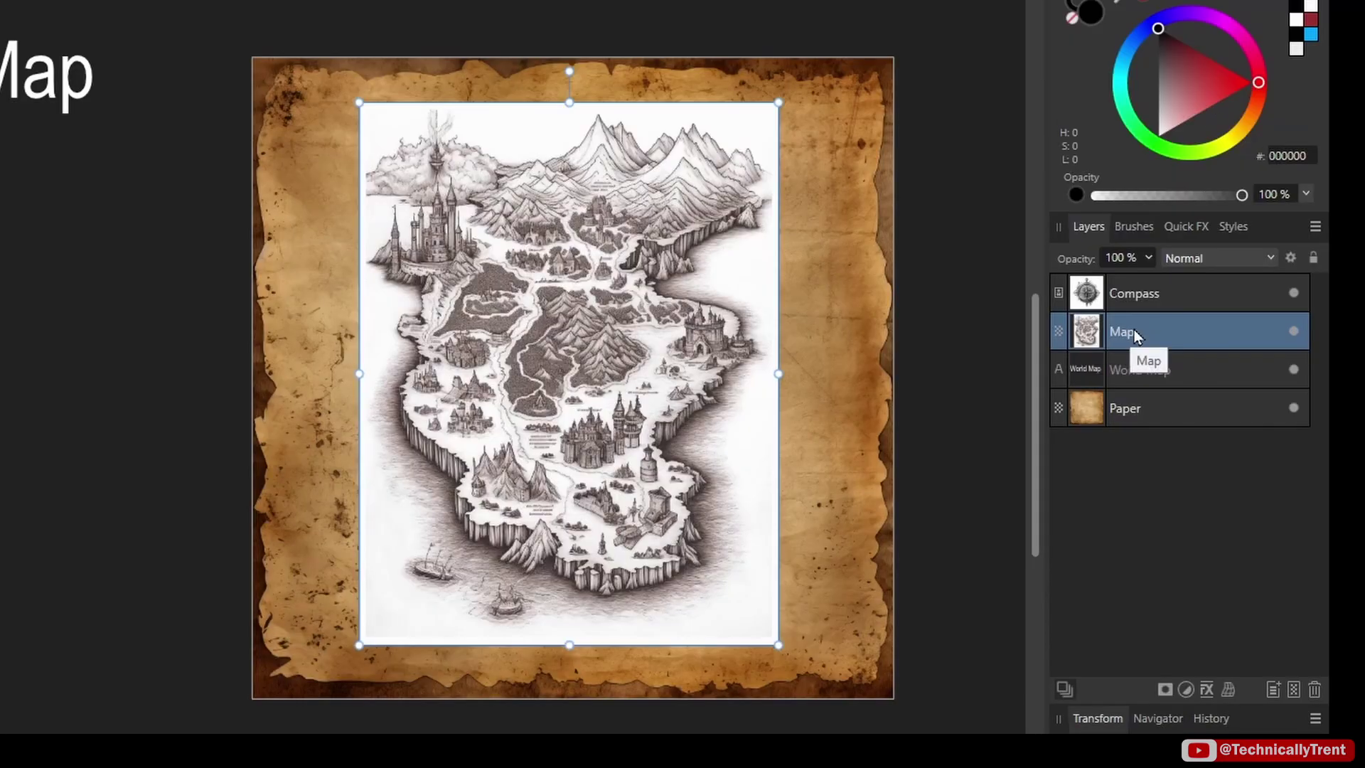
left_click(1214, 257)
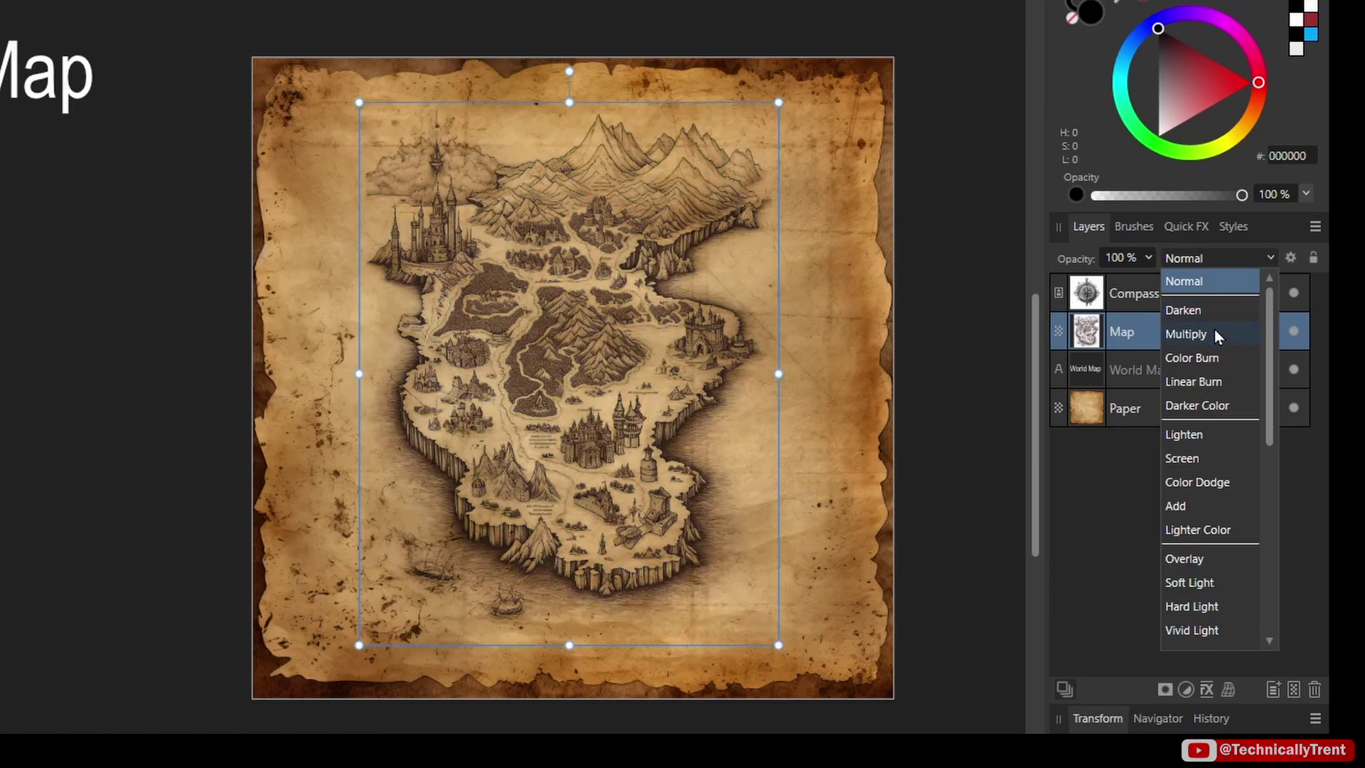
left_click(1217, 334)
left_click(924, 296)
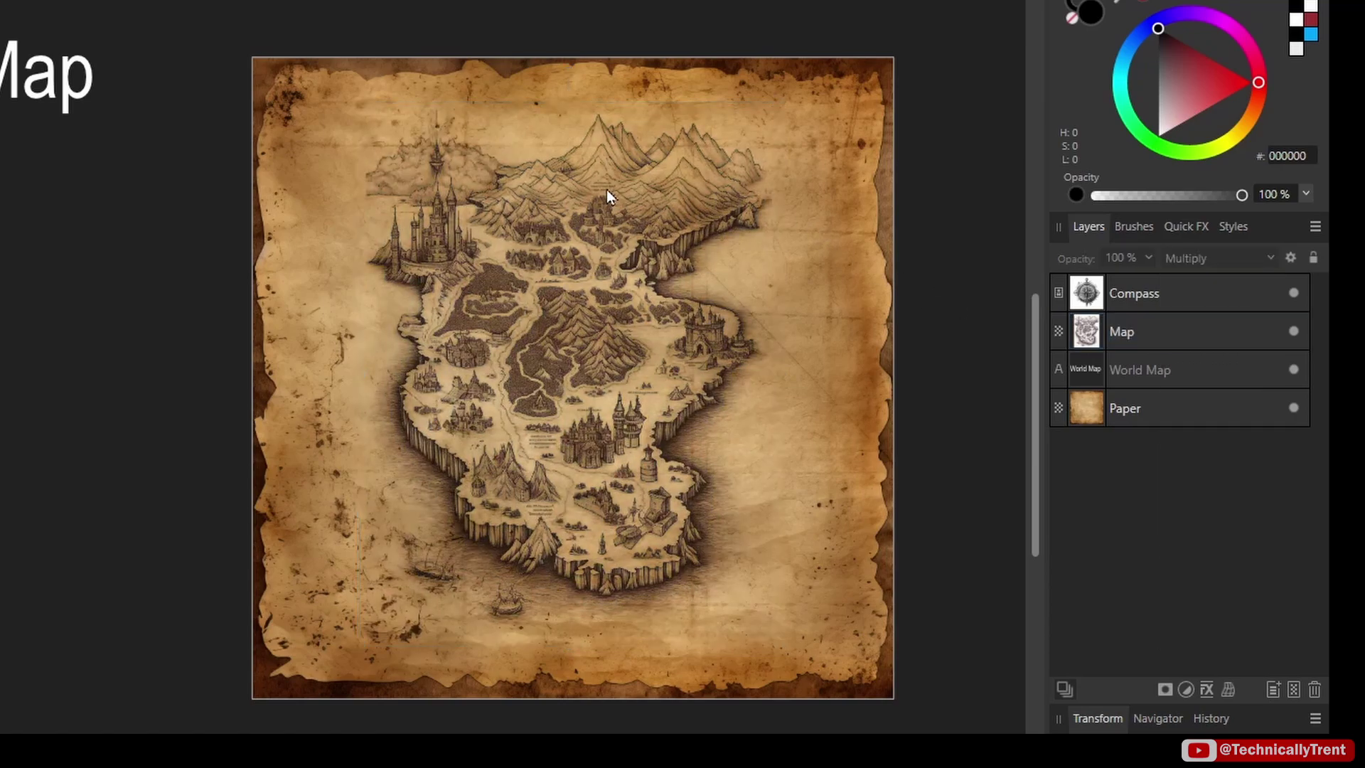
scroll(612, 202, "up", 1)
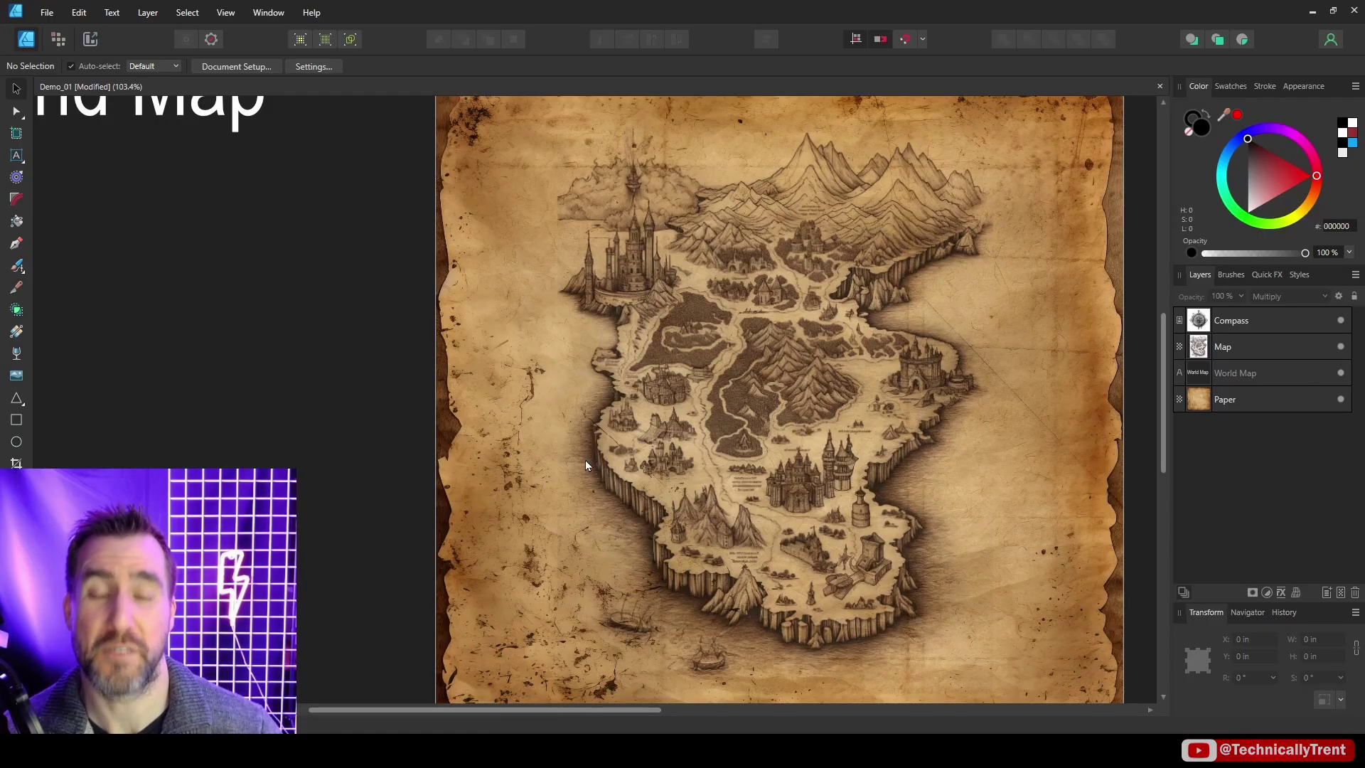
Move the Compass image to the parchment's lower-right corner, scale it down, and set its blend mode to Multiply.
scroll(802, 374, "down", 2)
left_click(298, 231)
left_click_drag(298, 232, 1009, 443)
left_click_drag(1063, 400, 1021, 444)
left_click_drag(950, 457, 995, 462)
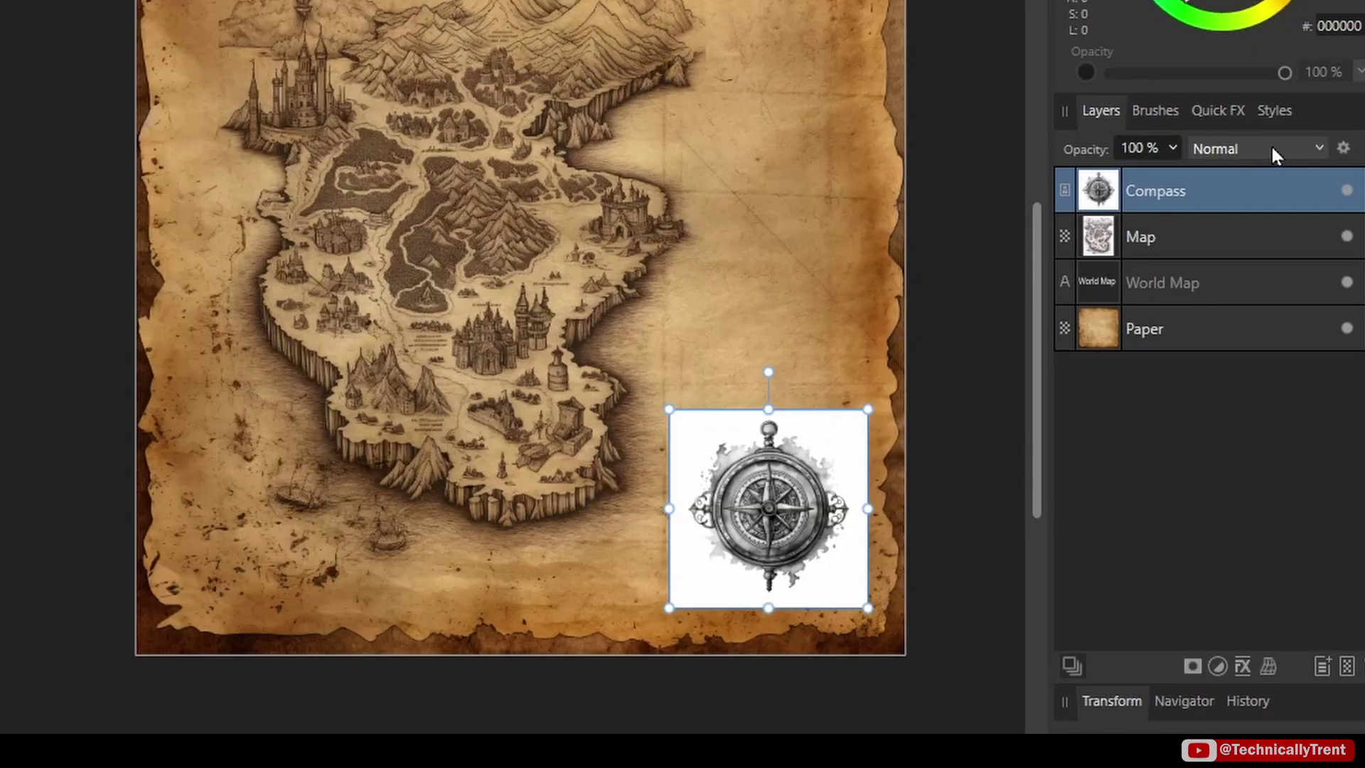
left_click(1295, 294)
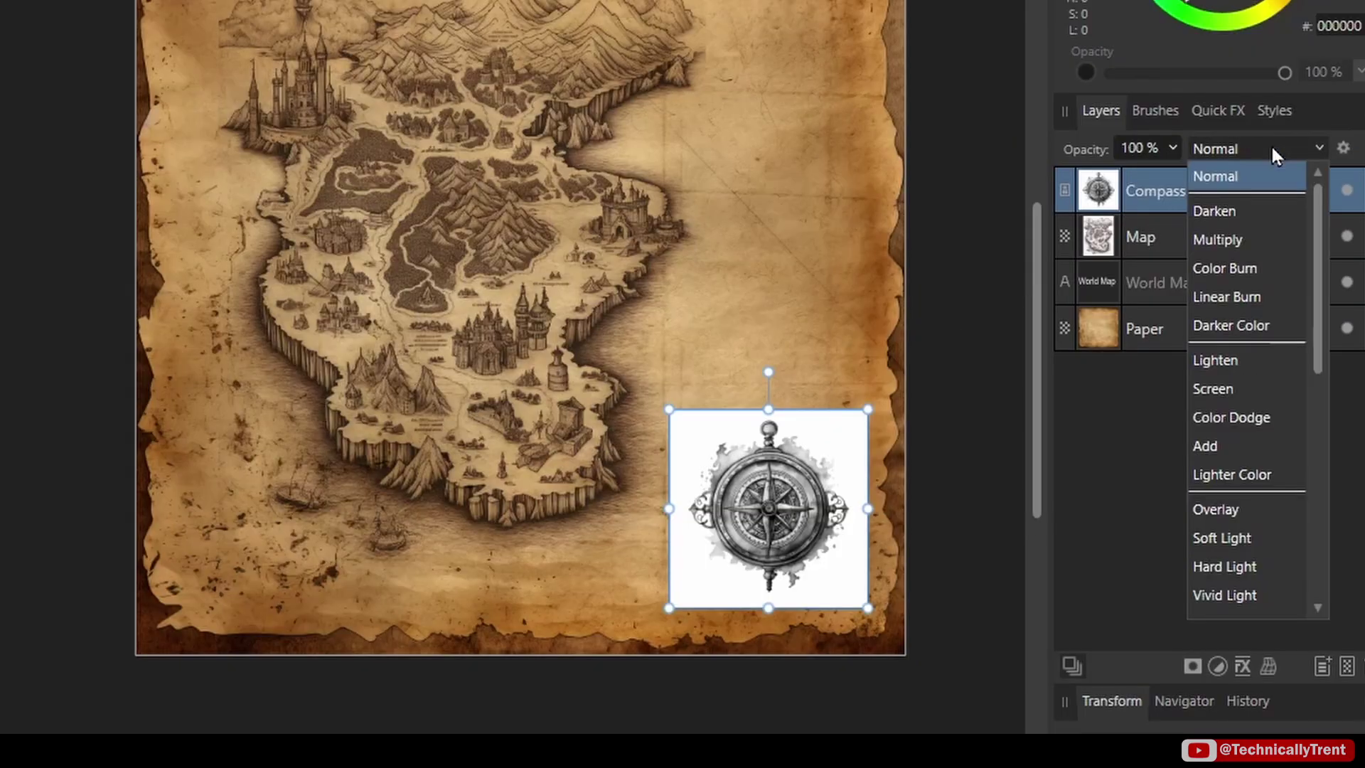
left_click(1247, 241)
Reposition the Compass beside the map, enlarge it to about 3.05 in square, and lower its opacity.
left_click_drag(795, 495, 770, 466)
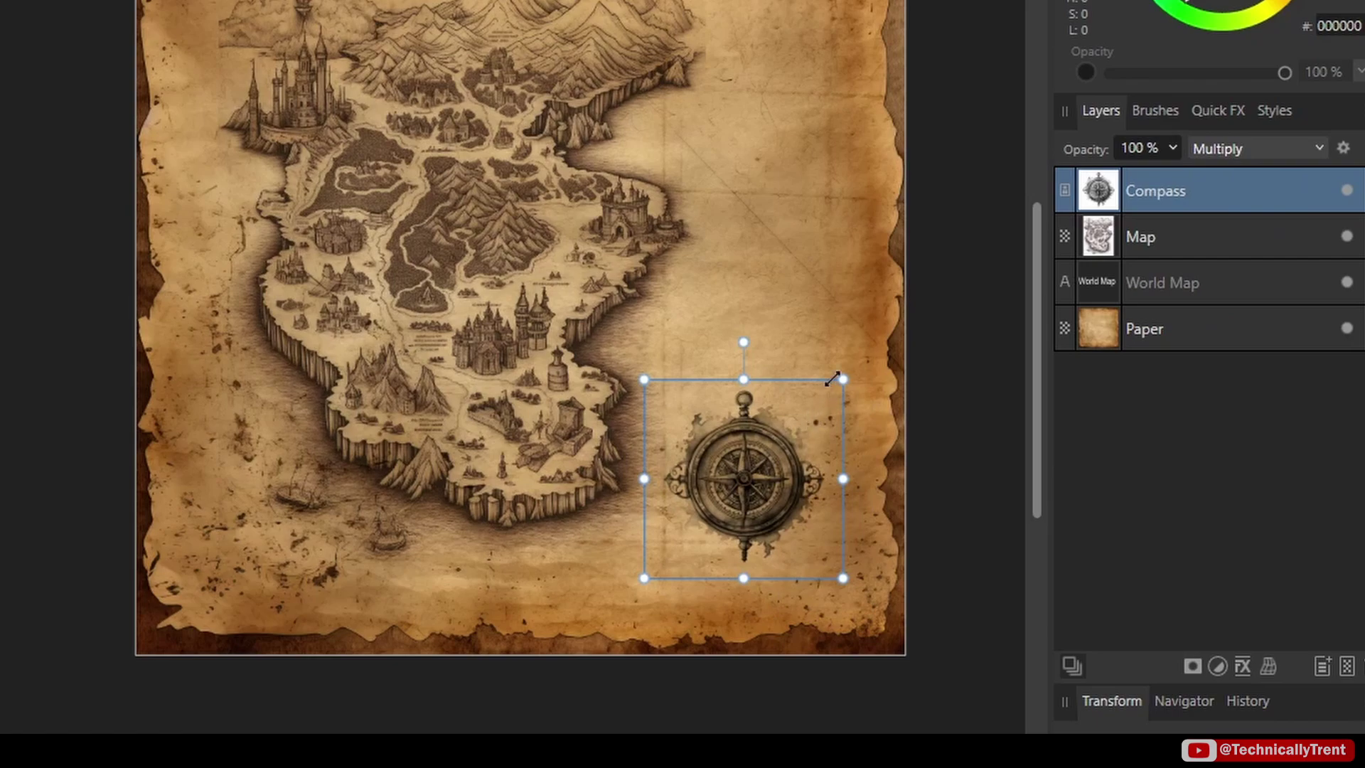
left_click_drag(833, 378, 890, 322)
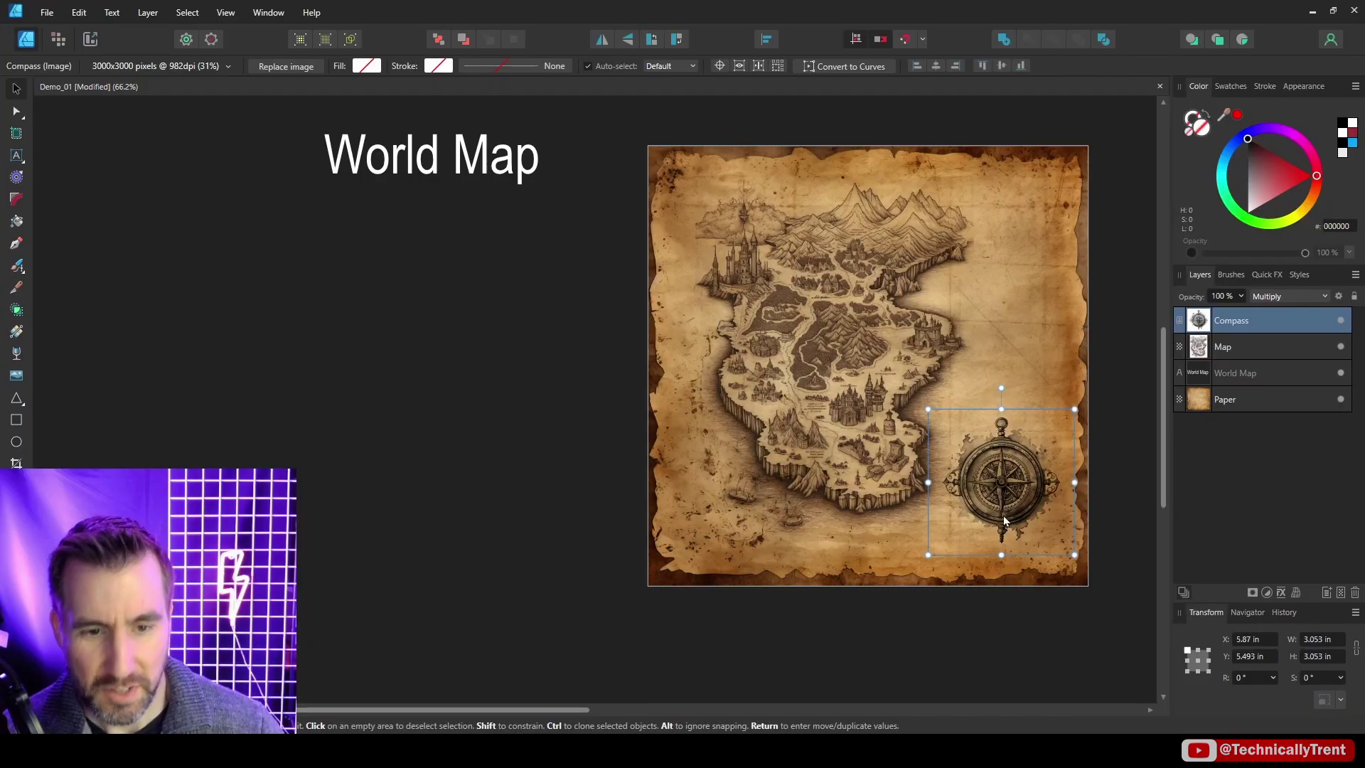
left_click(1240, 296)
left_click_drag(1240, 313, 1228, 314)
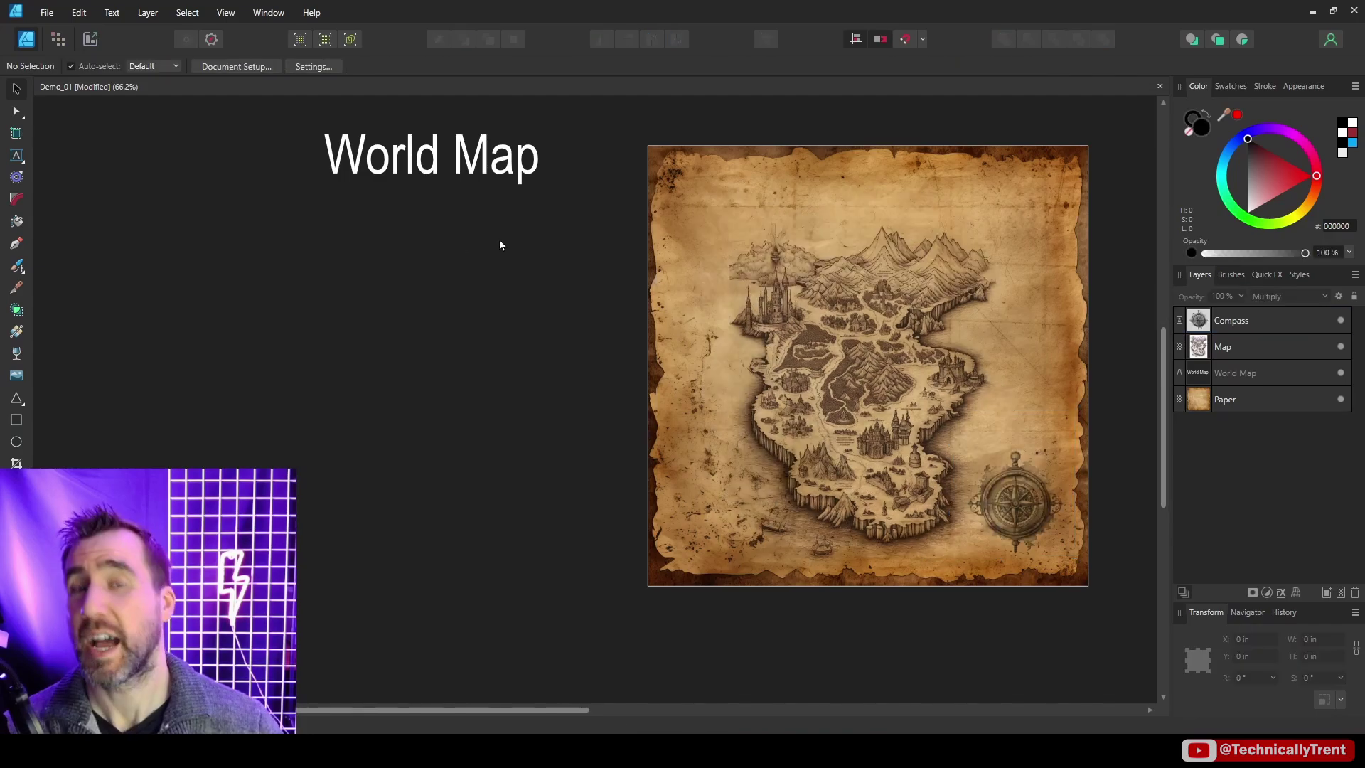
Move the World Map title onto the parchment above the map and change its font to Algerian.
left_click_drag(420, 151, 838, 185)
left_click(108, 68)
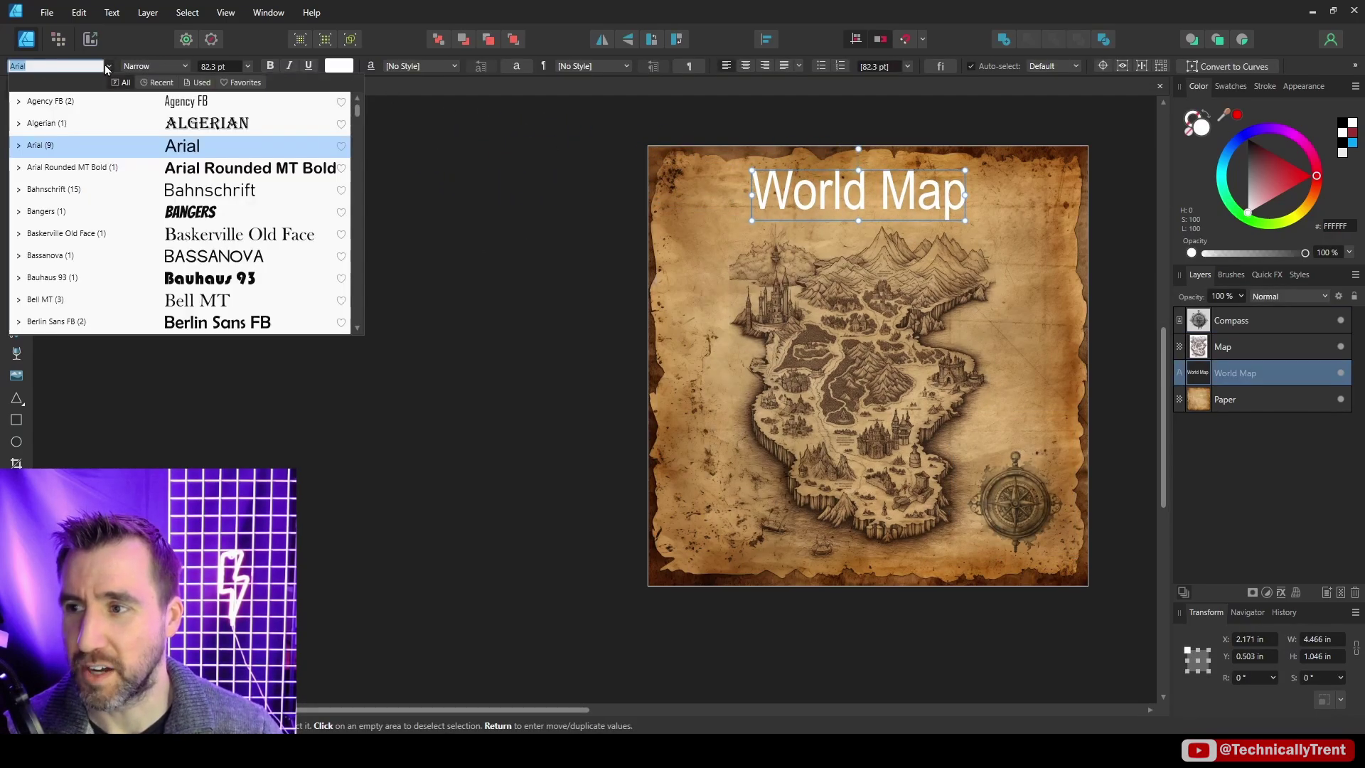
left_click(161, 128)
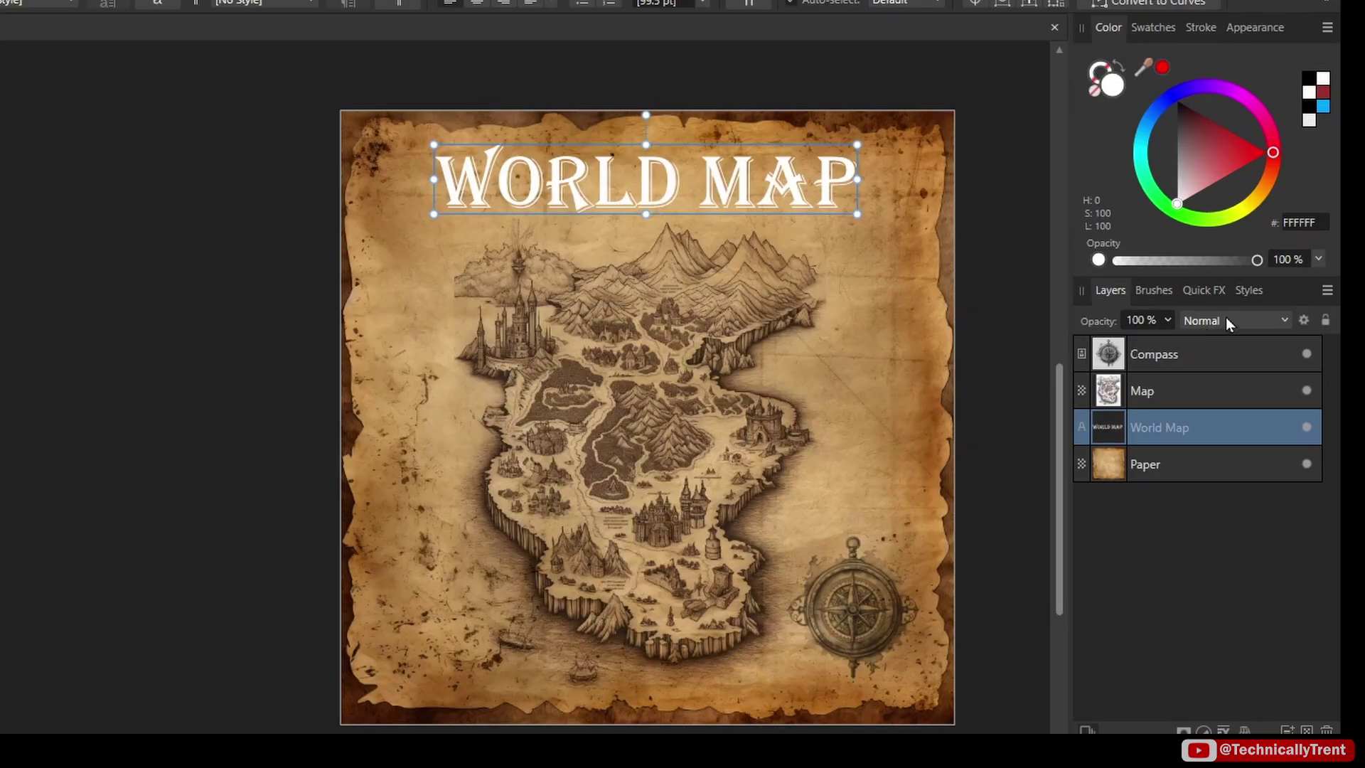
Try the Multiply blend mode on the white World Map title and restore it to Normal.
left_click(1225, 317)
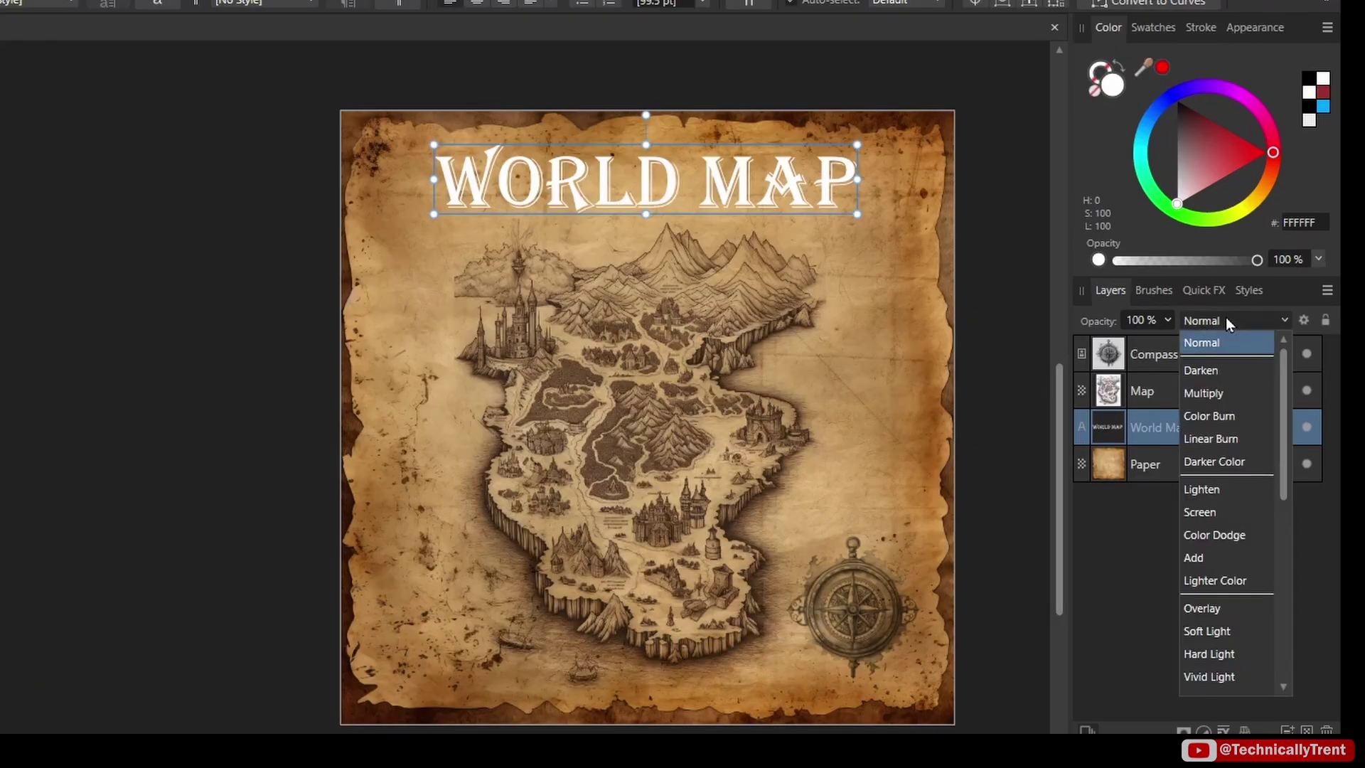
left_click(1213, 393)
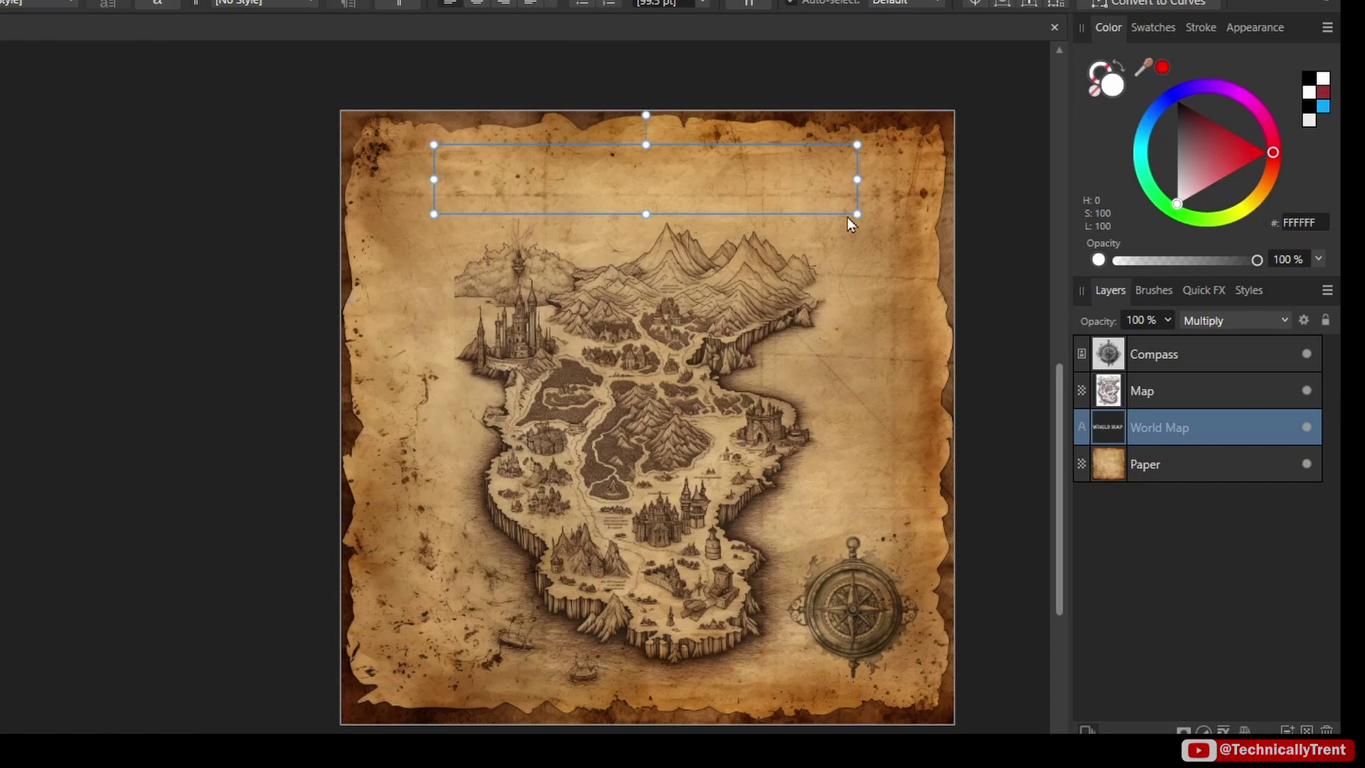
left_click(1233, 319)
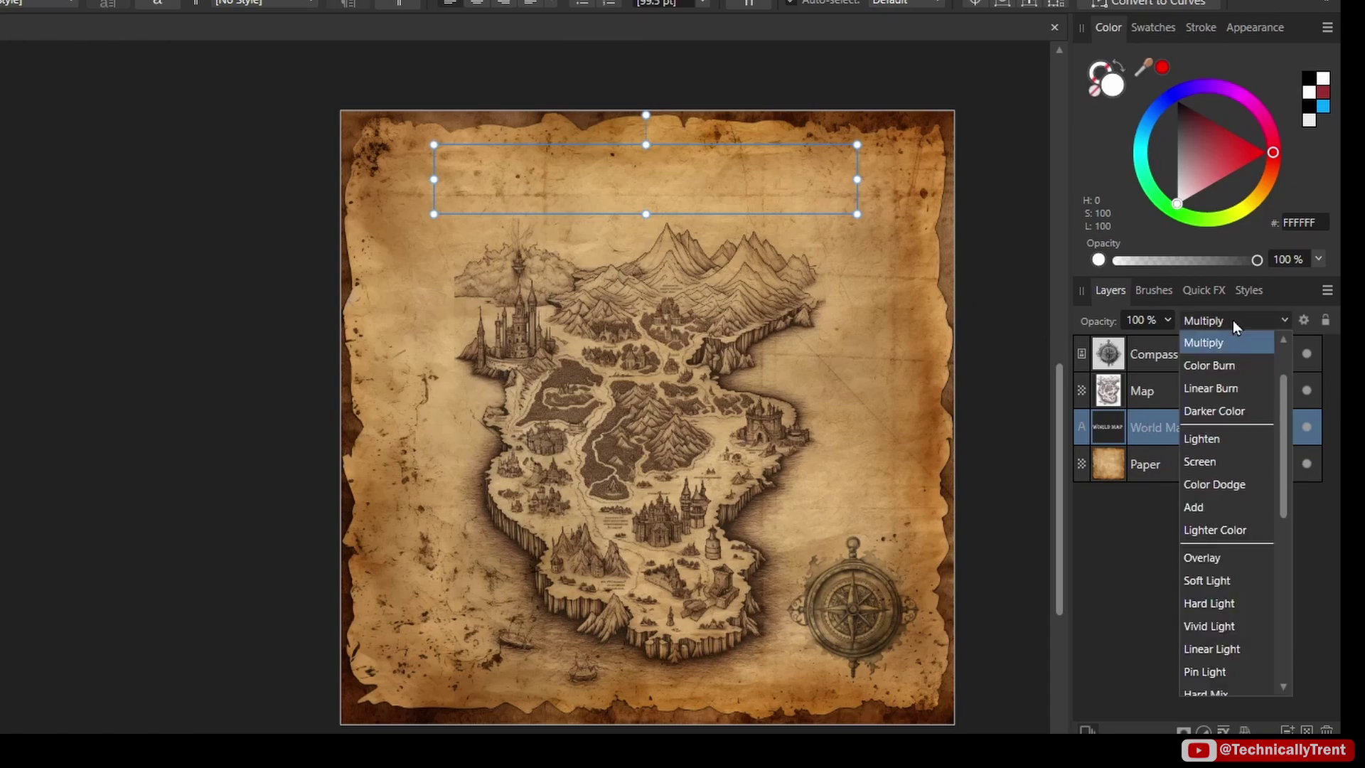
scroll(1227, 356, "up", 2)
left_click(1208, 342)
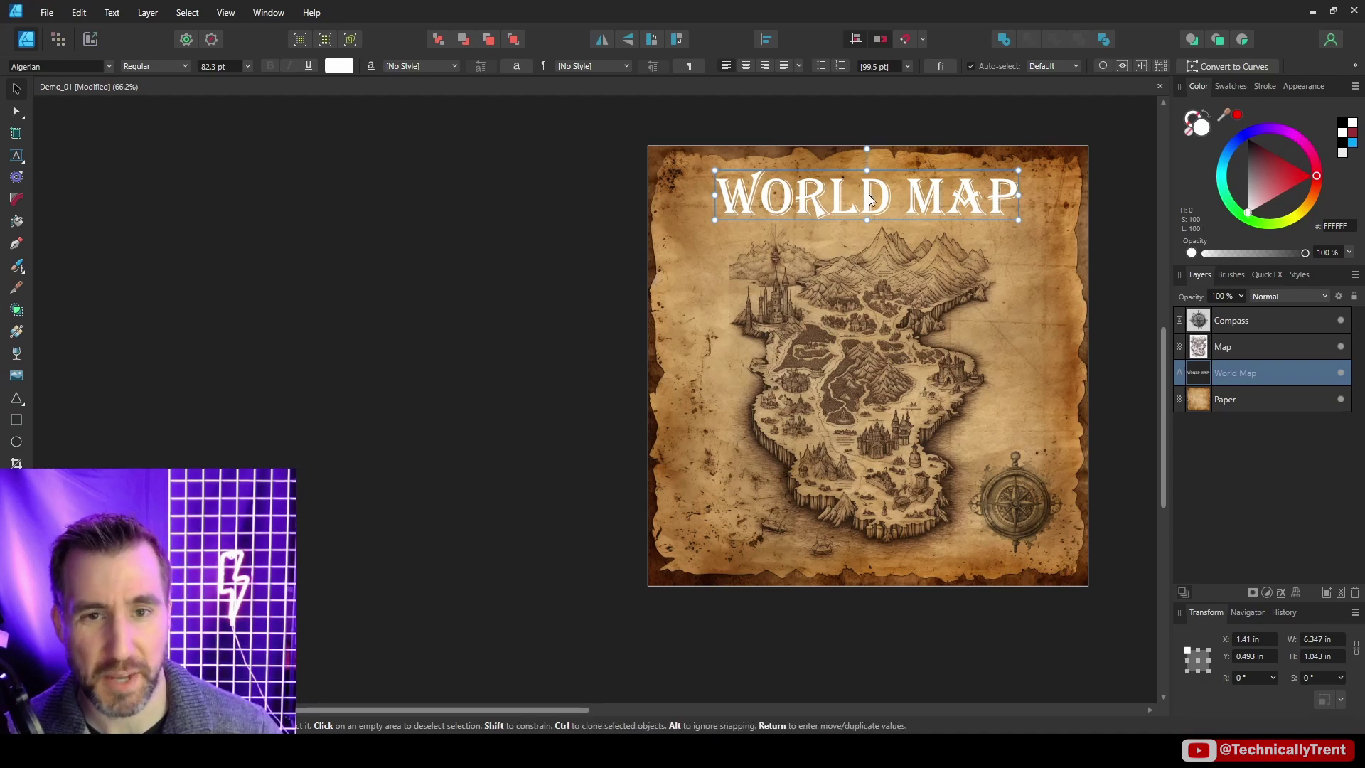
Recolor the World Map title to mid gray 787878 and set its blend mode to Multiply.
left_click_drag(1252, 170, 1238, 161)
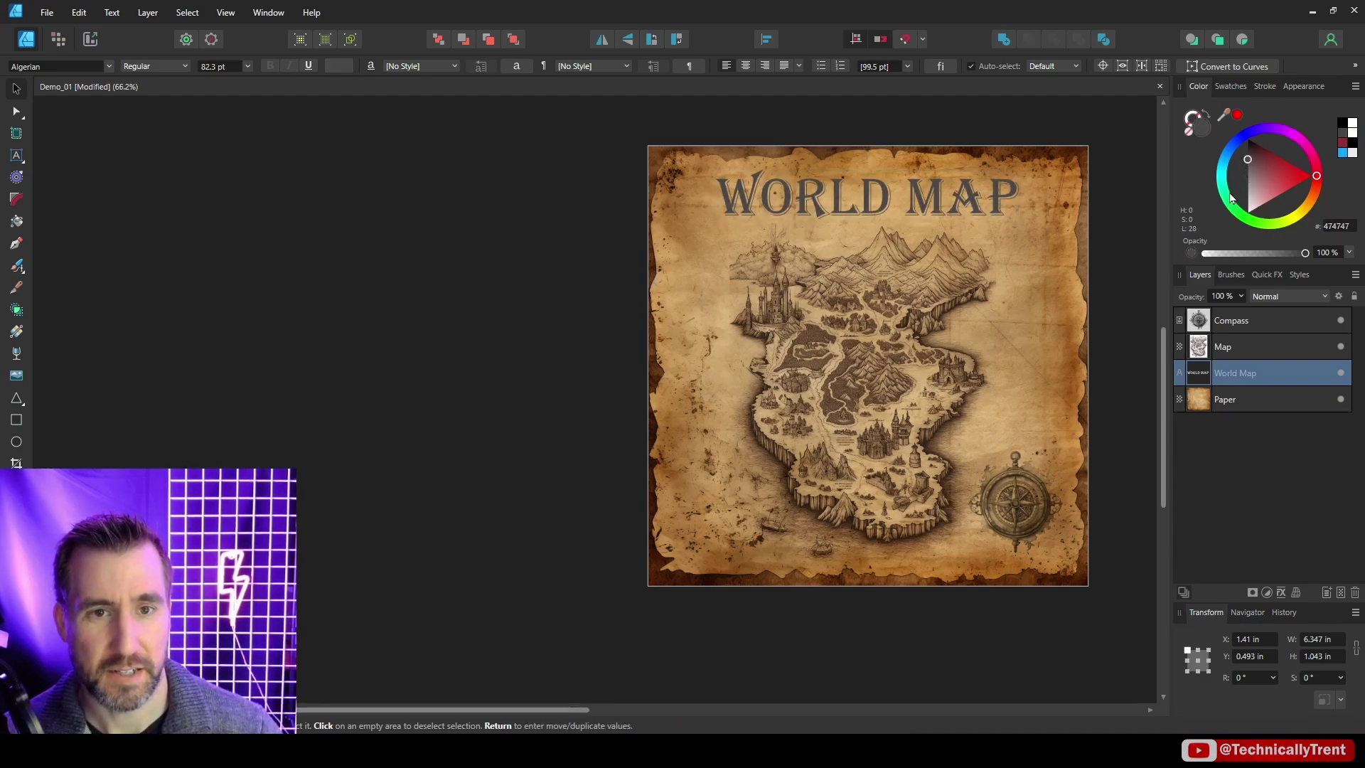
left_click(1277, 296)
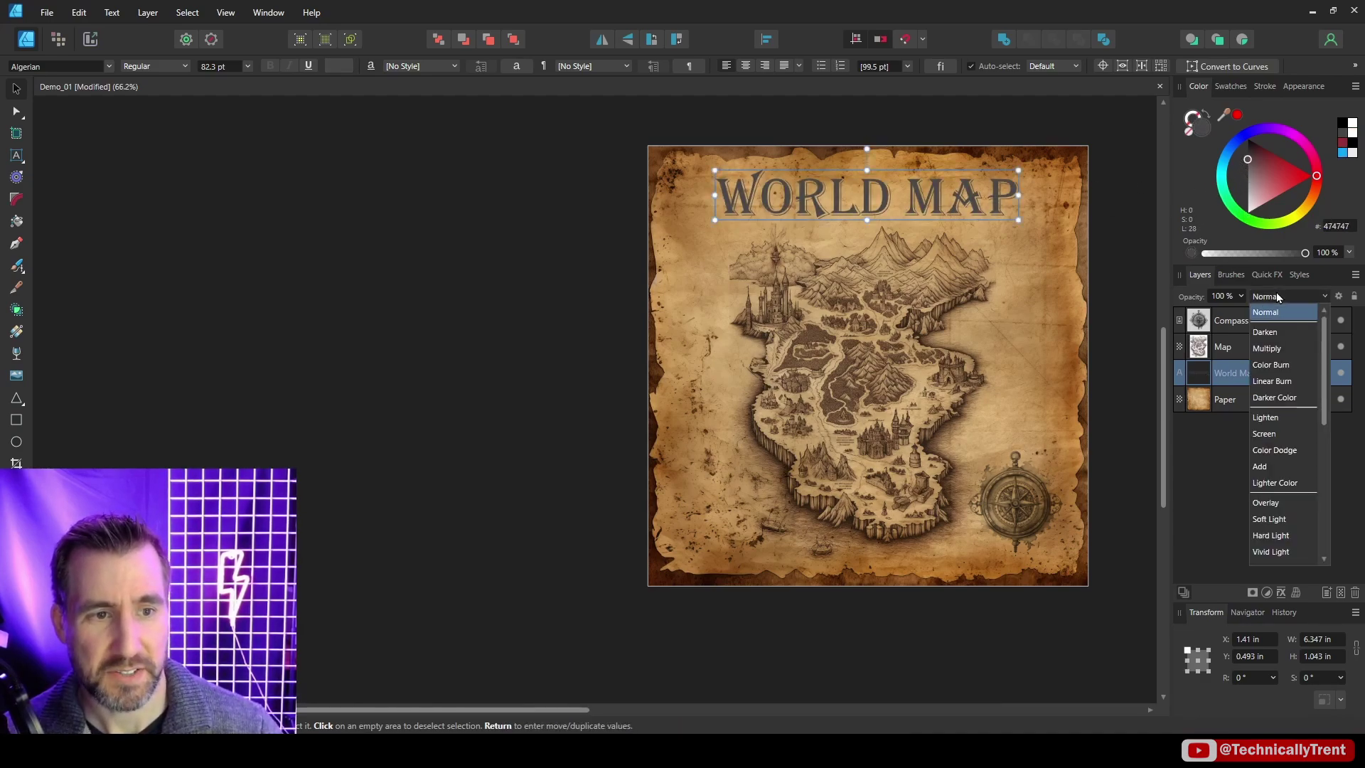
left_click(1278, 348)
left_click_drag(1257, 173, 1247, 174)
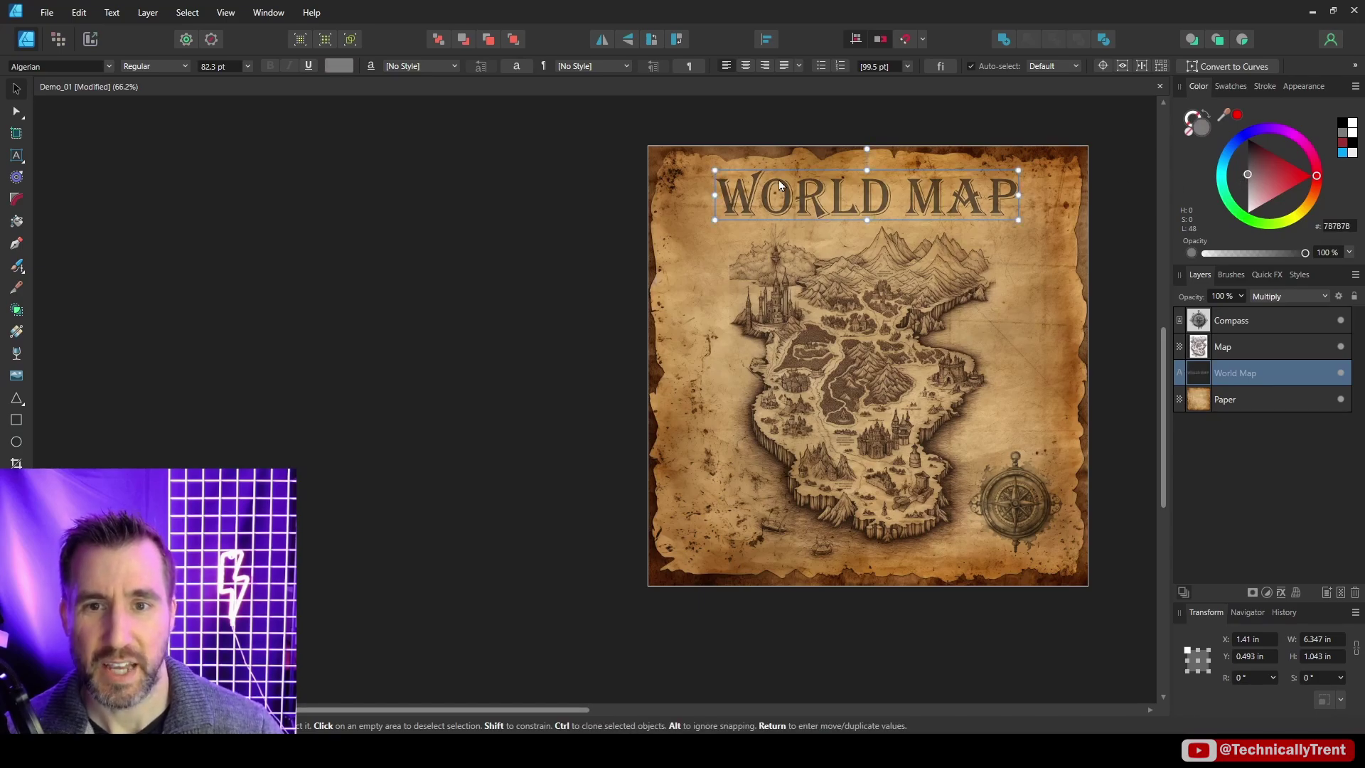
scroll(780, 180, "up", 5)
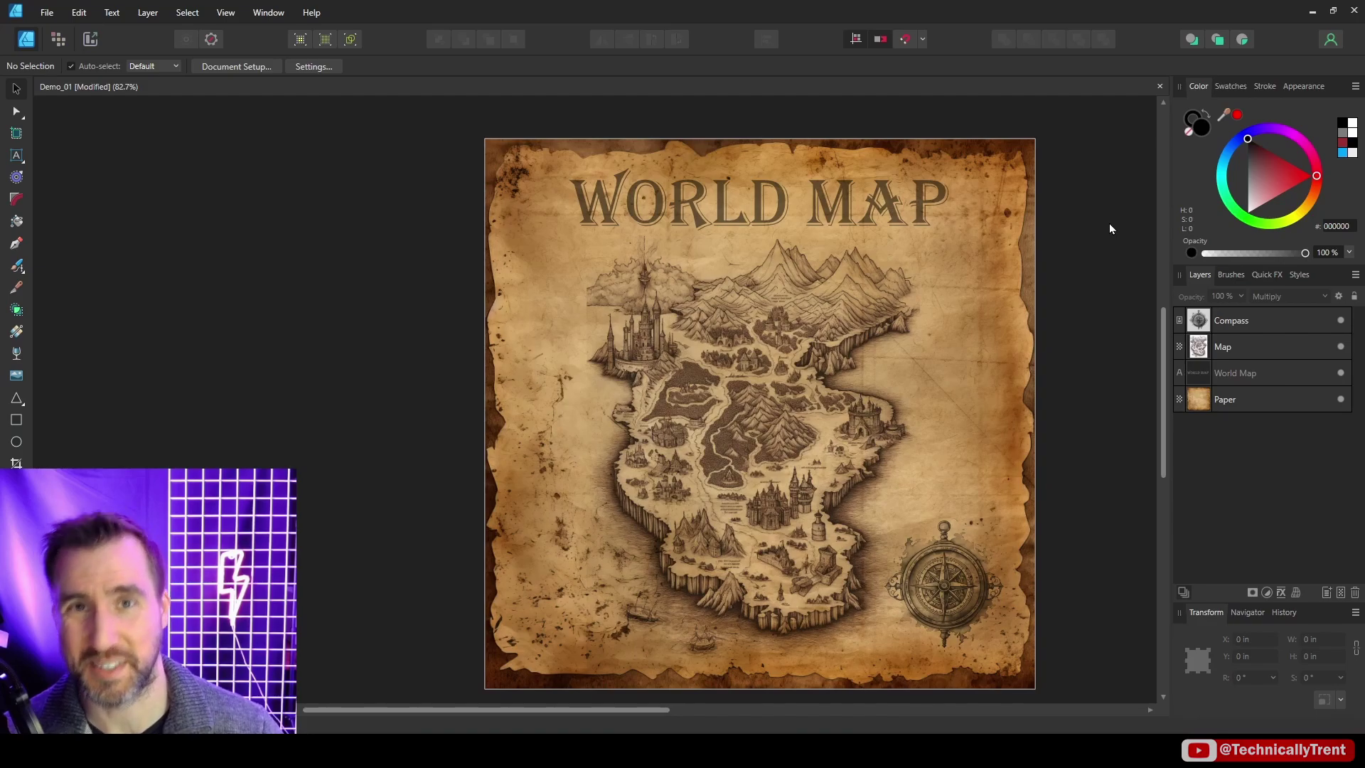
Draw a tall rectangle on the parchment to the right of the map, above the compass.
left_click(20, 420)
left_click_drag(924, 269, 1007, 464)
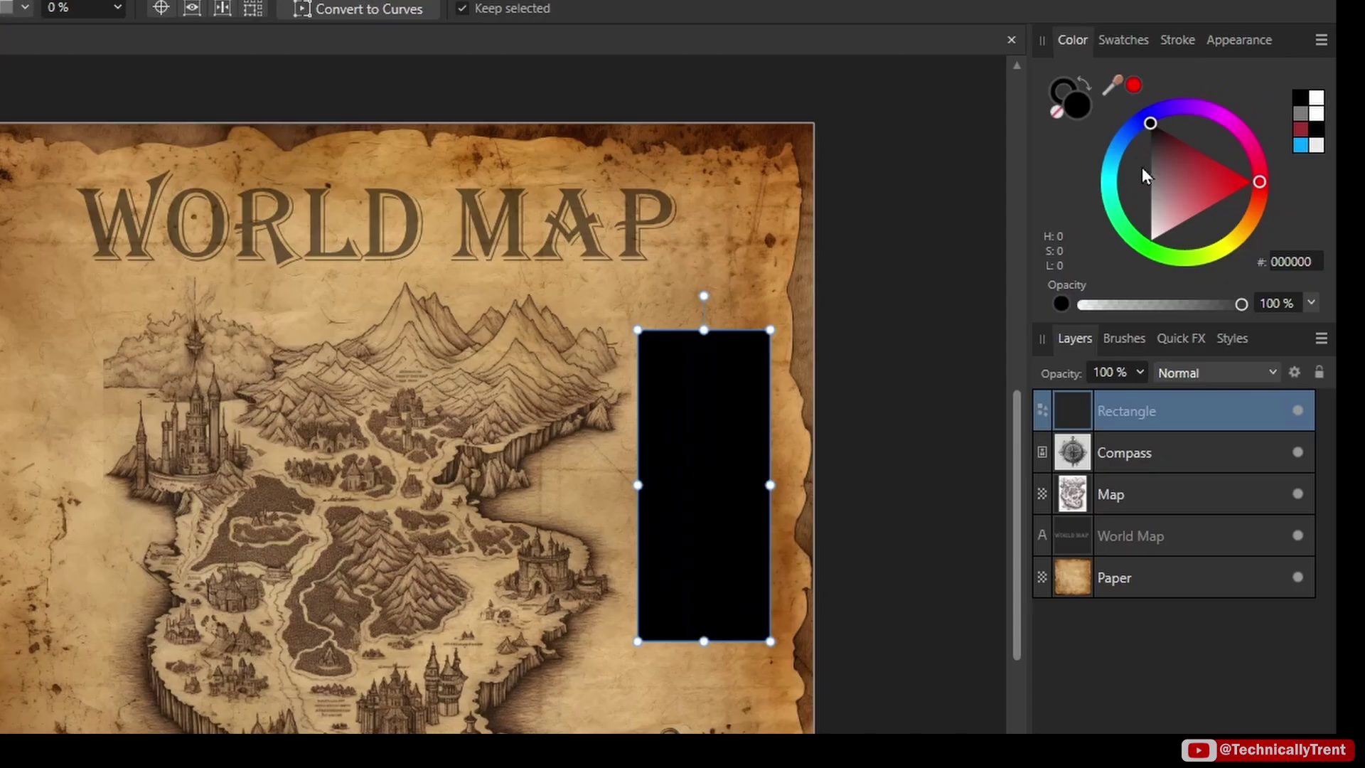
Recolor the rectangle beside the map to mid gray 898989 and set its blend mode to Multiply.
left_click_drag(1162, 158, 1124, 189)
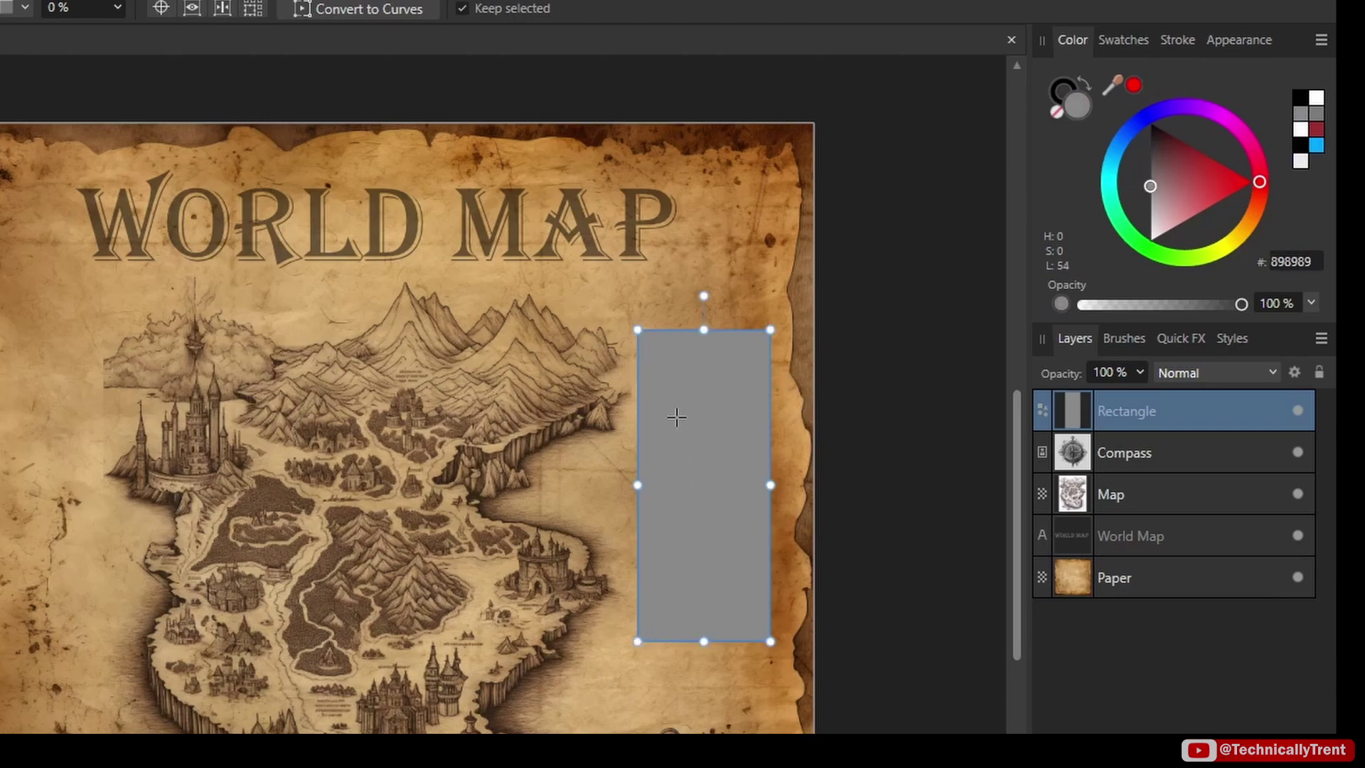
left_click(1215, 373)
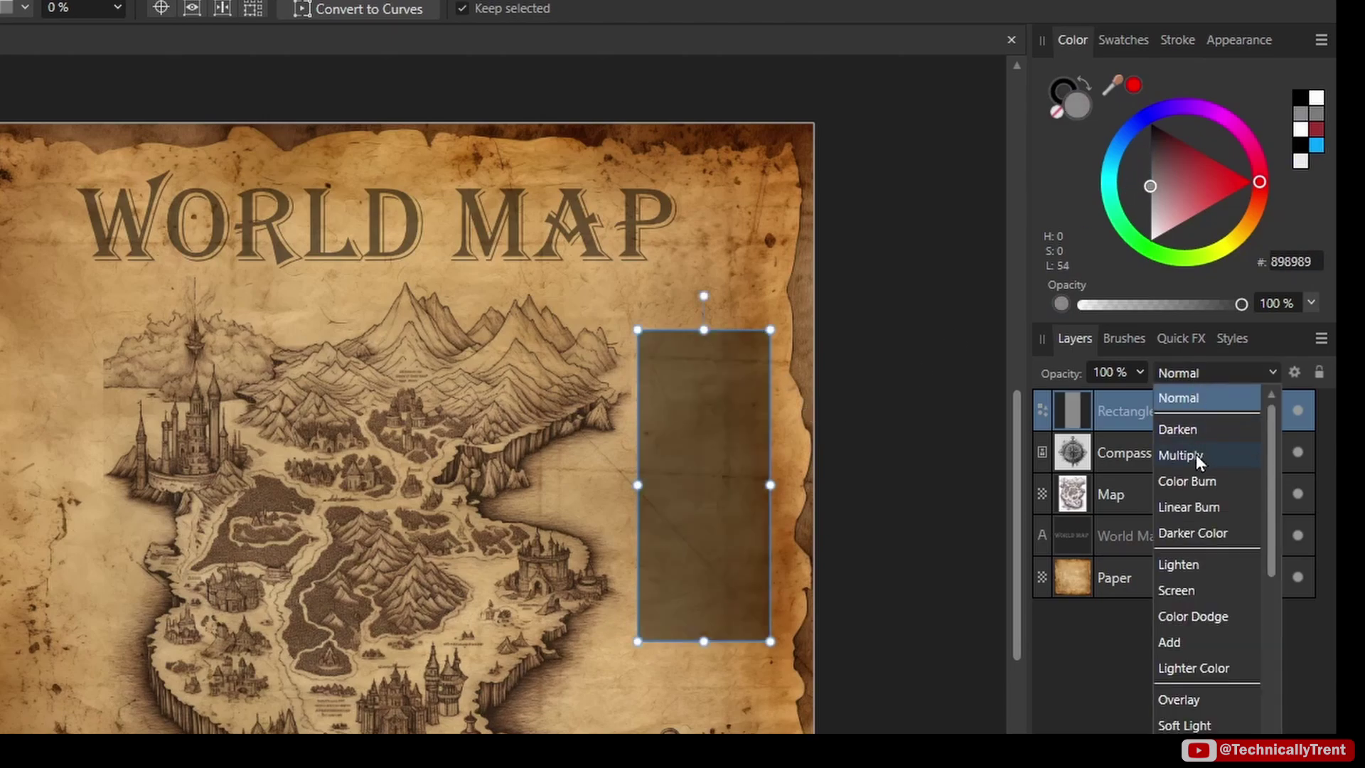
left_click(1198, 457)
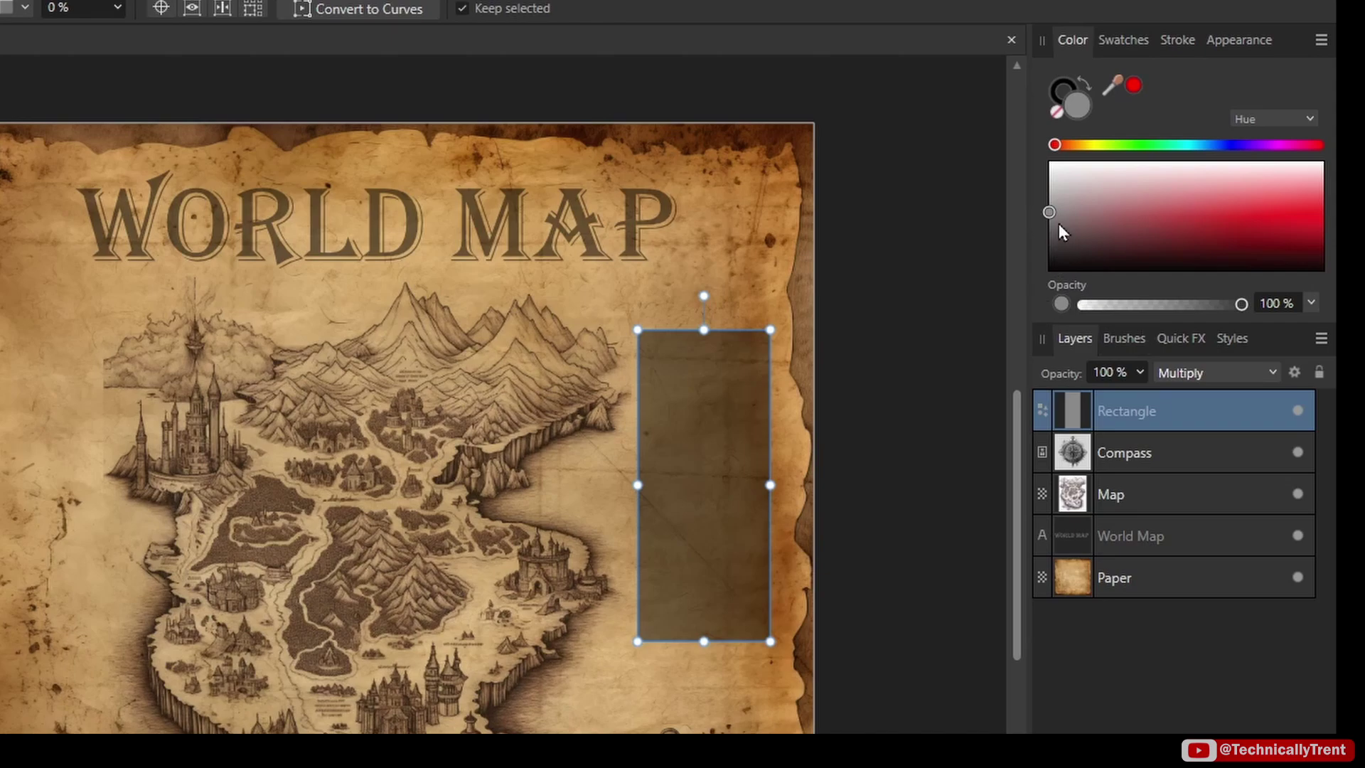
Darken the Multiply rectangle's gray fill to near black, and lighten it again toward white.
left_click_drag(1051, 216, 1044, 245)
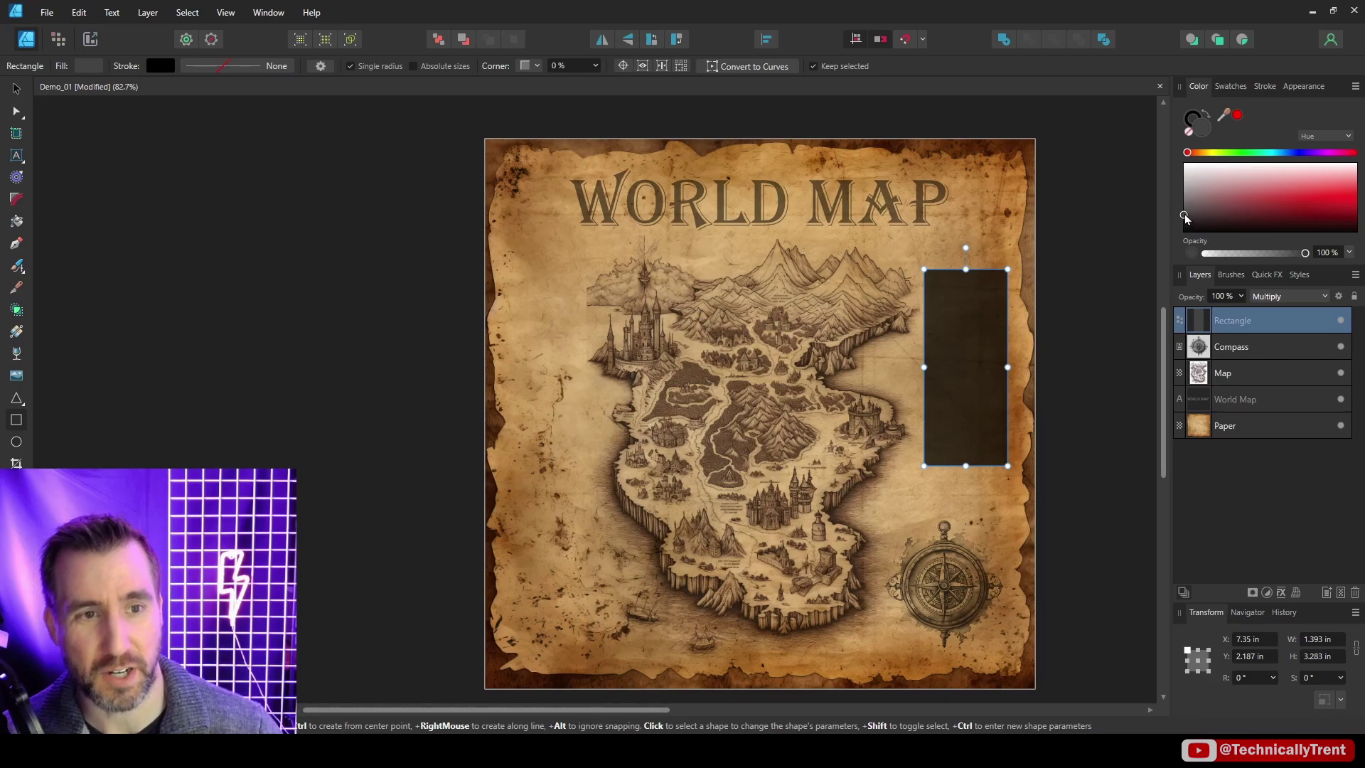
left_click_drag(1184, 217, 1163, 165)
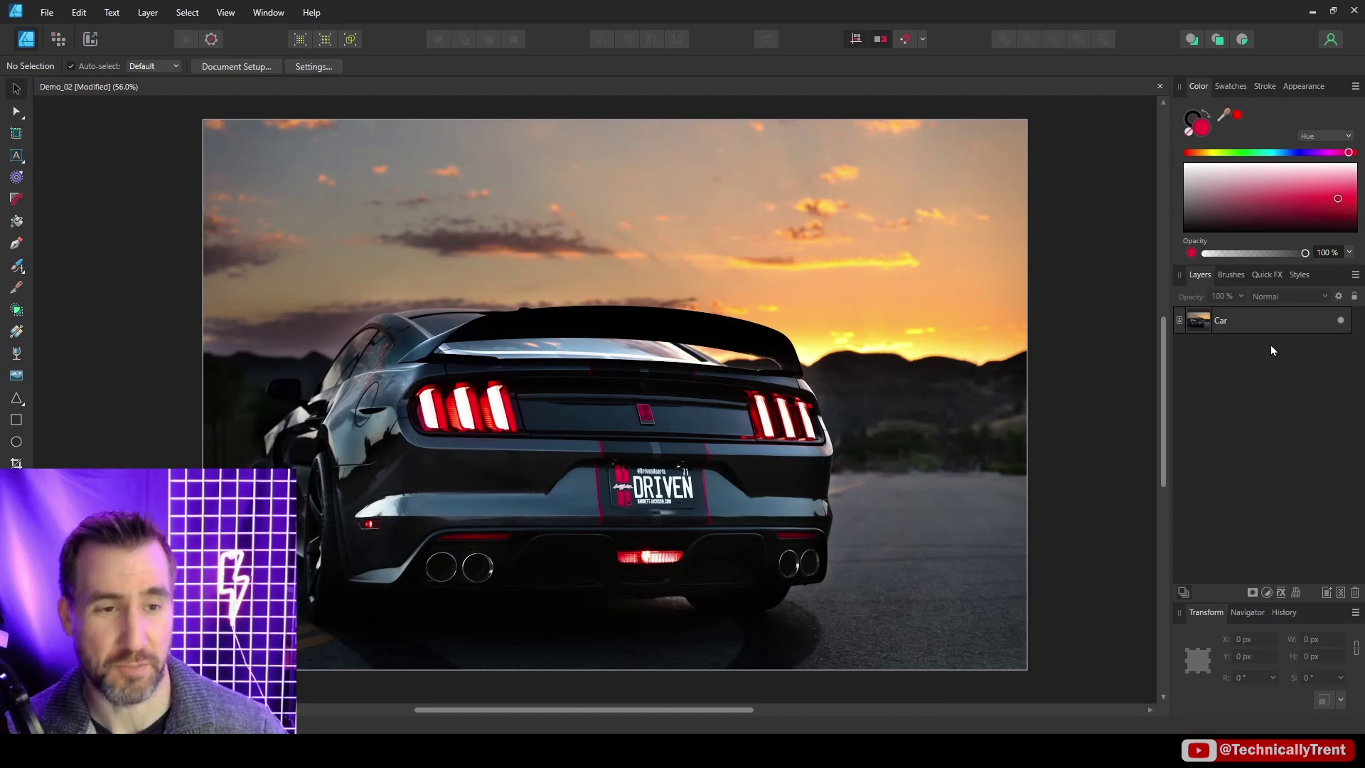
Draw a light gray rectangle about 696 × 641 px over the car and sky, and set its blend mode to Screen.
left_click(1235, 329)
left_click(1269, 300)
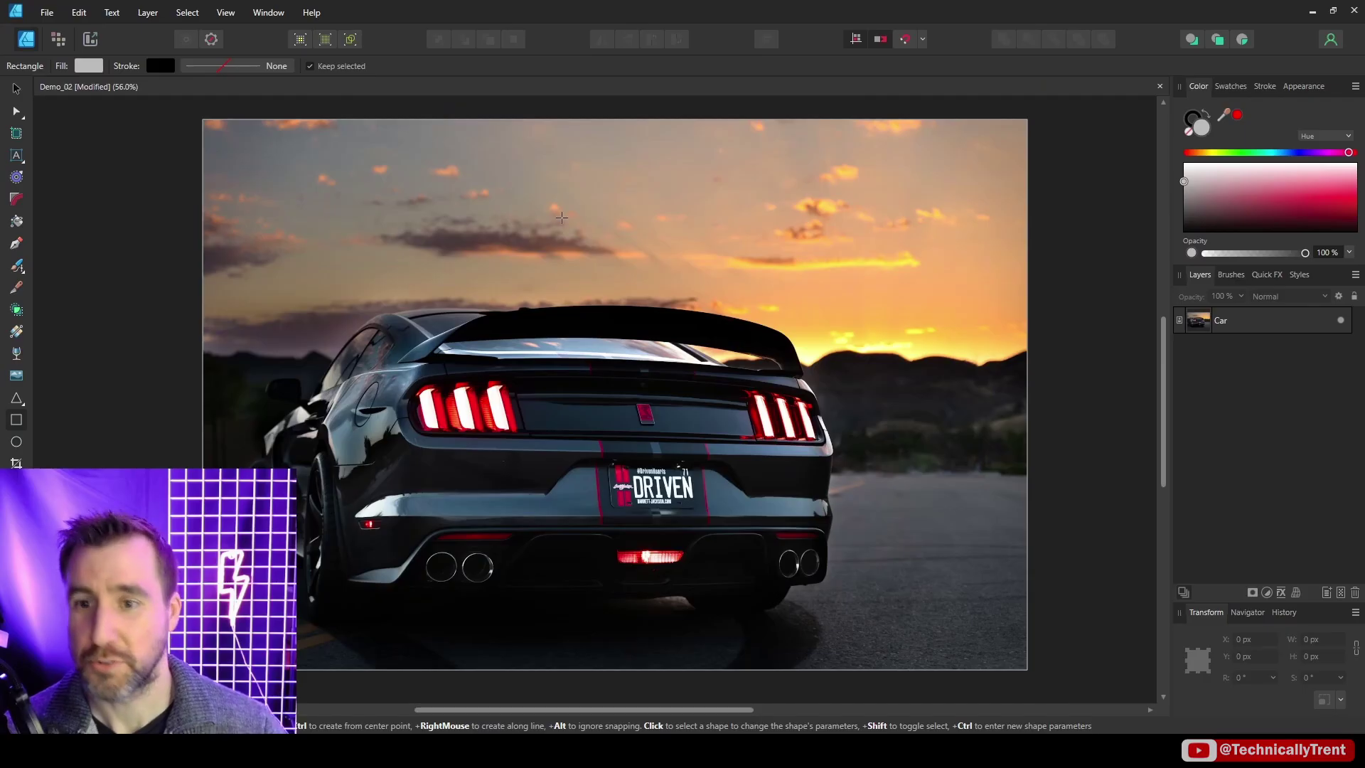
left_click_drag(534, 179, 812, 434)
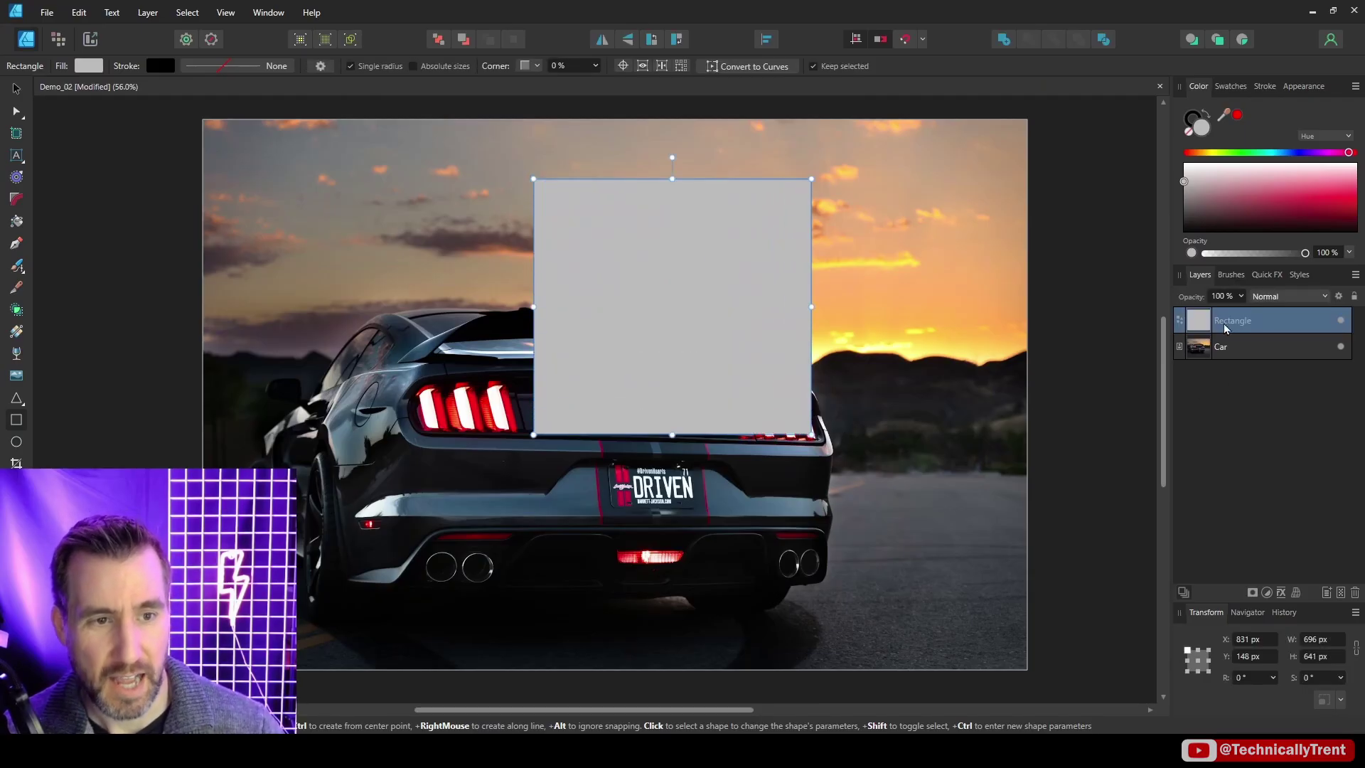
left_click(1267, 297)
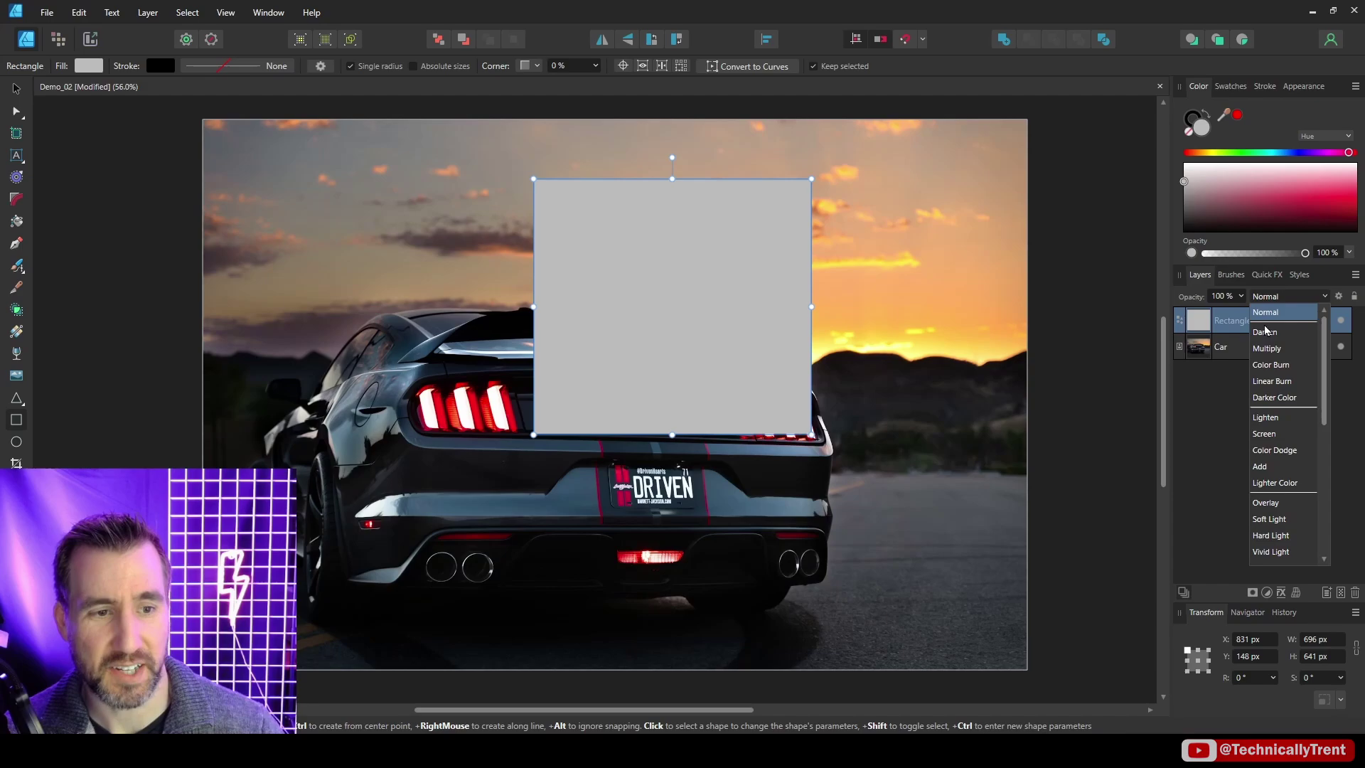
left_click(1272, 430)
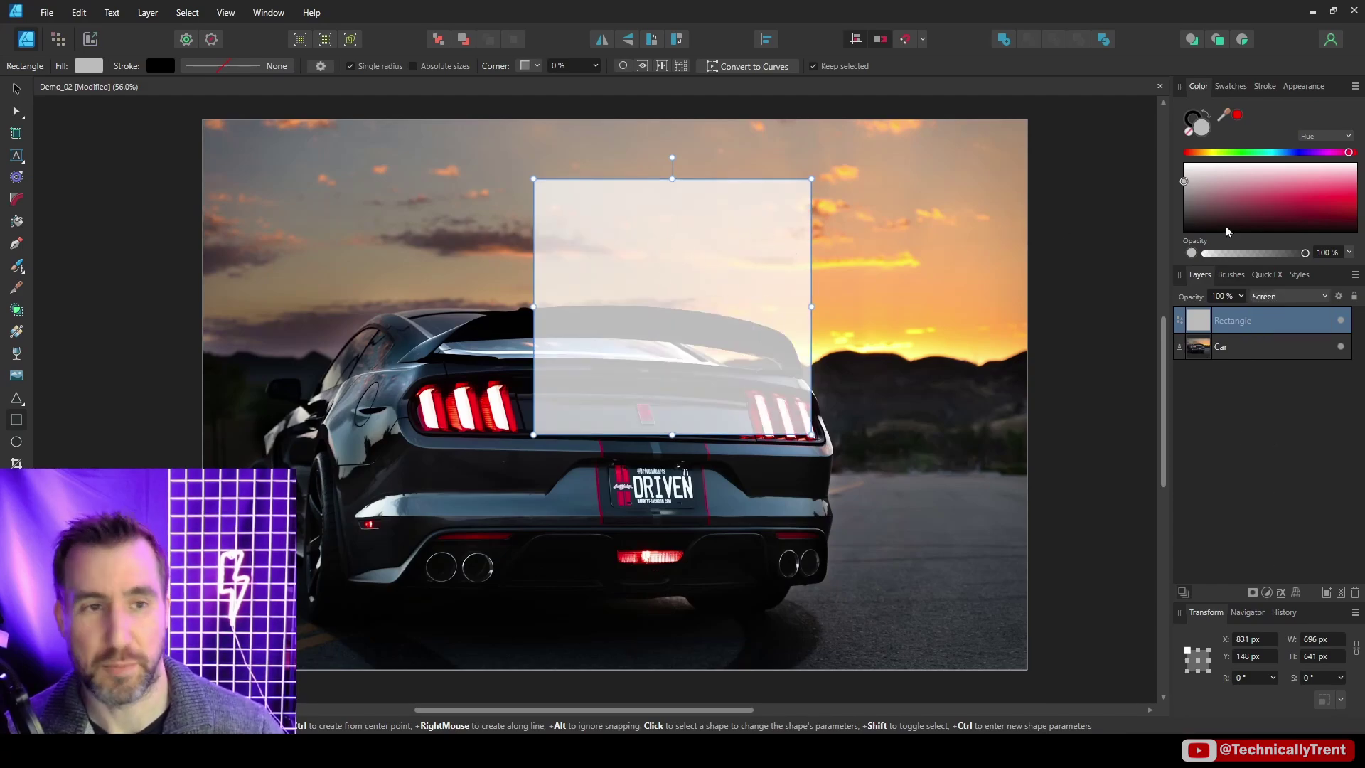
Try darker fills on the Screen rectangle, going from mid gray to black and back toward mid gray.
left_click(1184, 196)
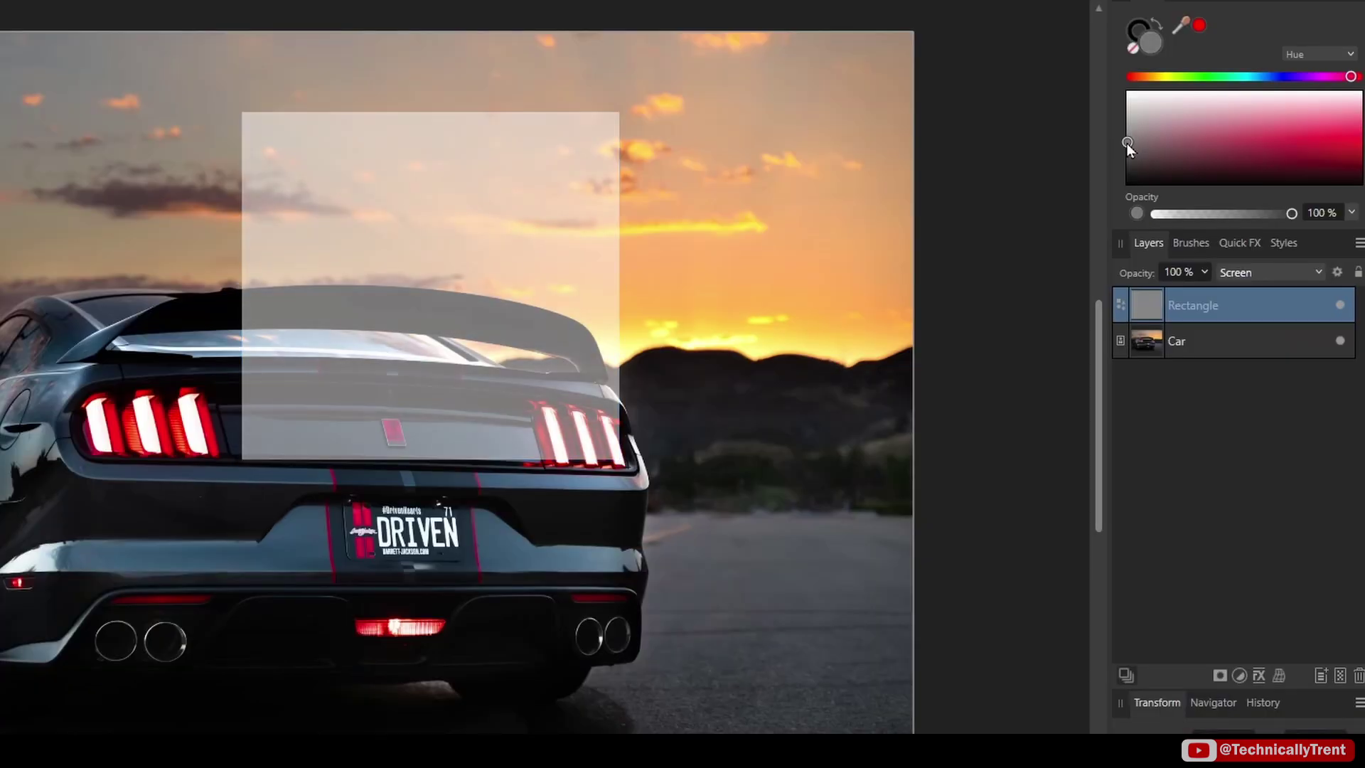
left_click_drag(1185, 201, 1184, 233)
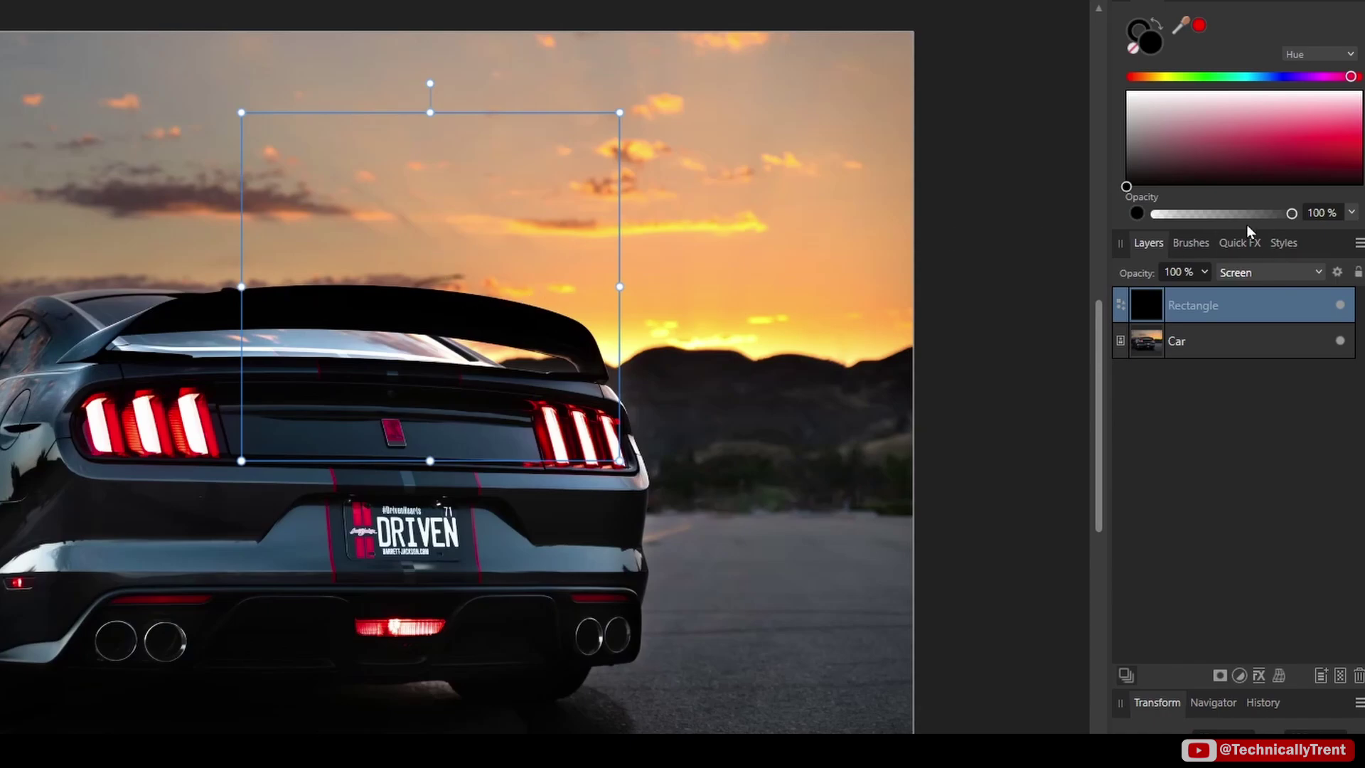
mouse_move(1136, 160)
left_mouse_down()
mouse_move(1103, 84)
mouse_move(1124, 108)
mouse_move(1119, 159)
left_mouse_up()
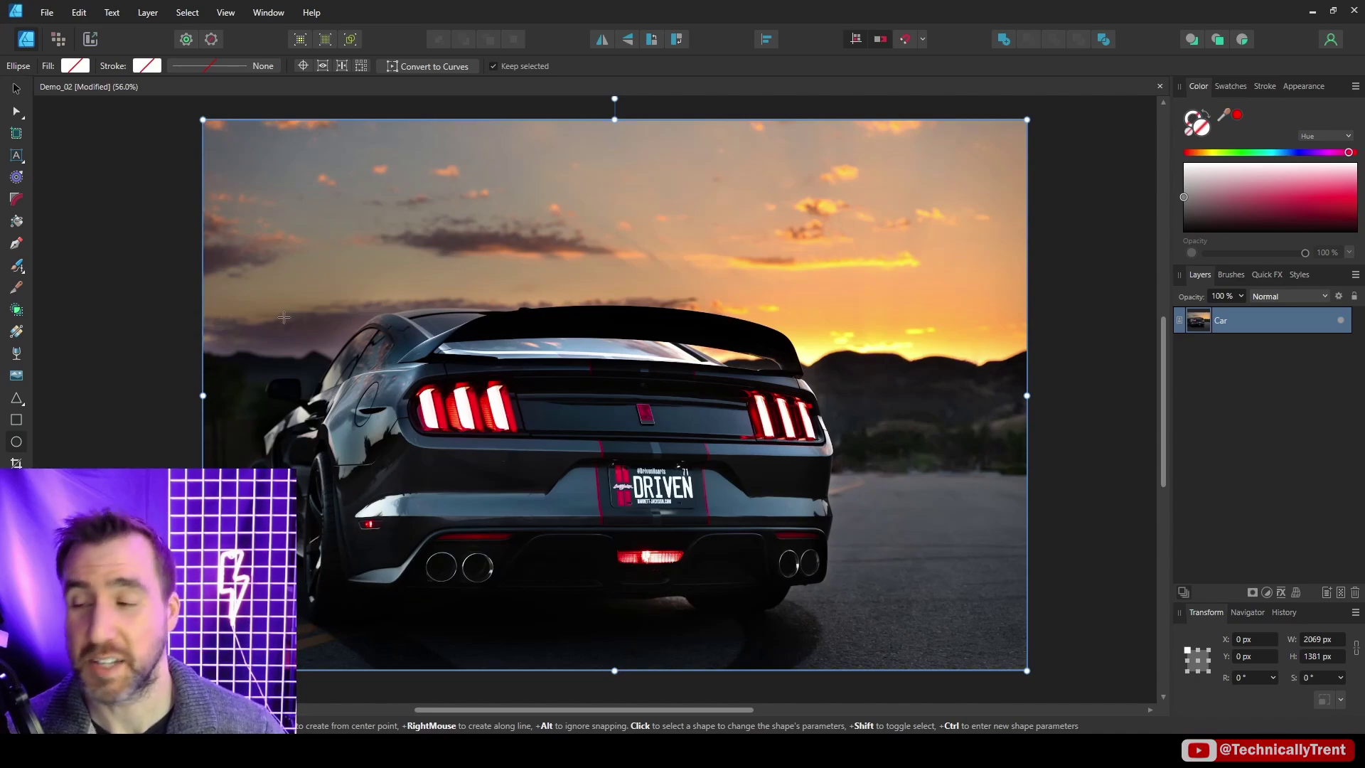
Draw an ellipse about 501 × 252 px over the car's left taillight and fill it with bright crimson red.
left_click_drag(364, 353, 563, 453)
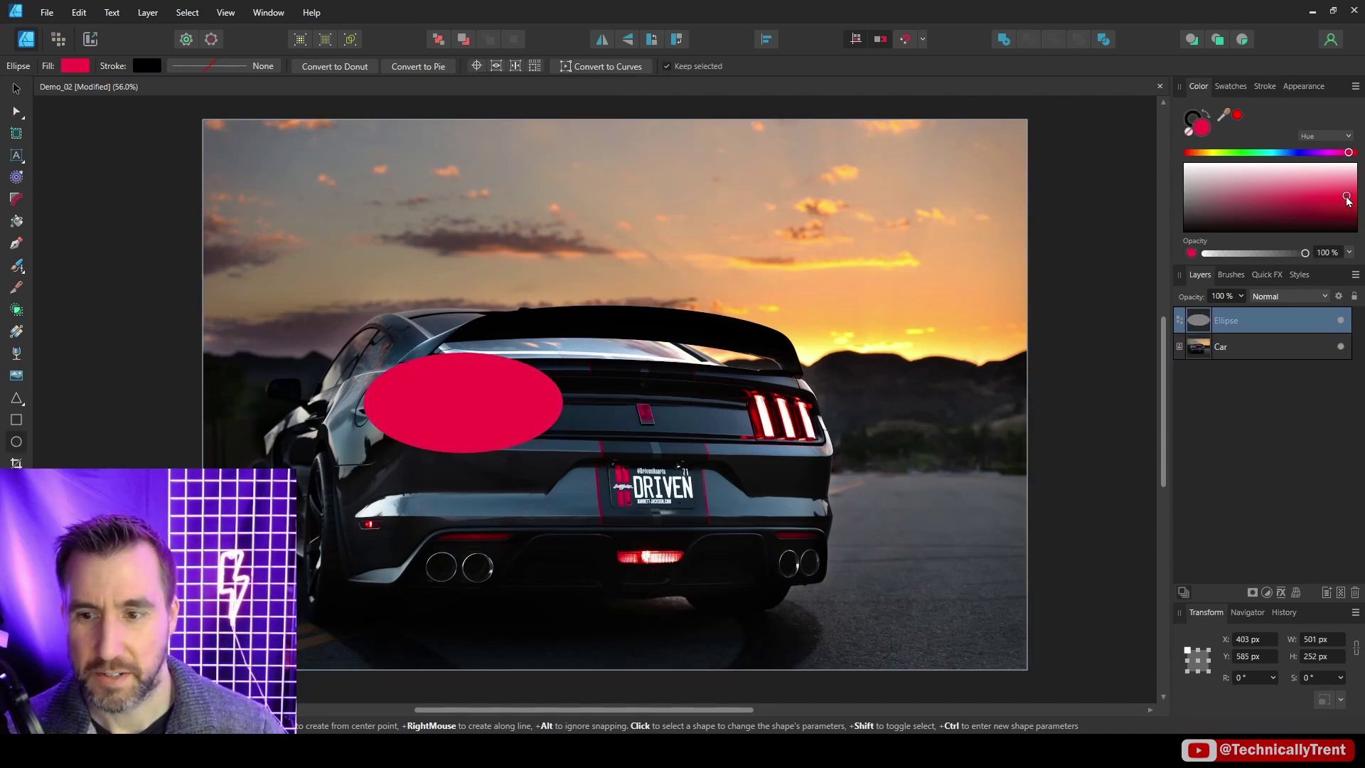
left_click_drag(1346, 197, 1346, 197)
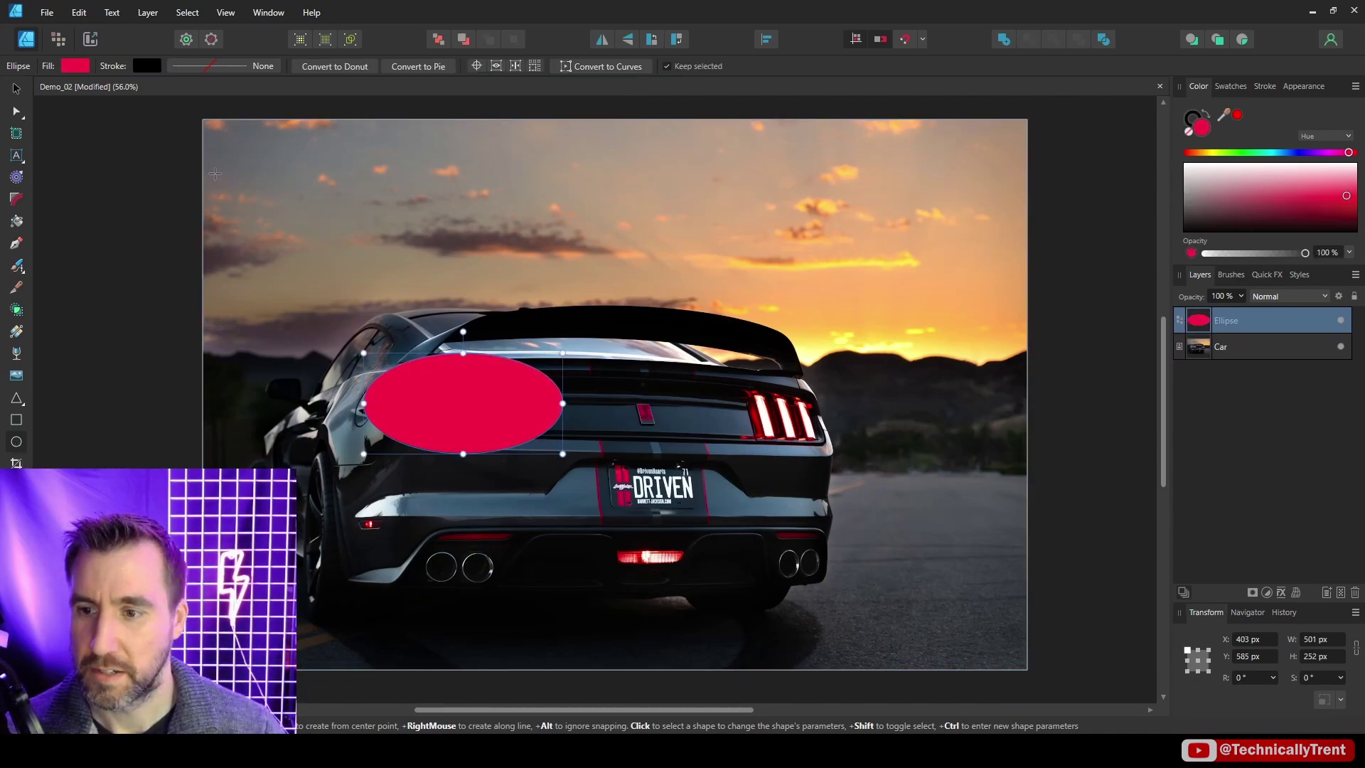
Apply a strong Gaussian Blur layer effect to the red ellipse, turning it into a soft glow.
left_click(1281, 592)
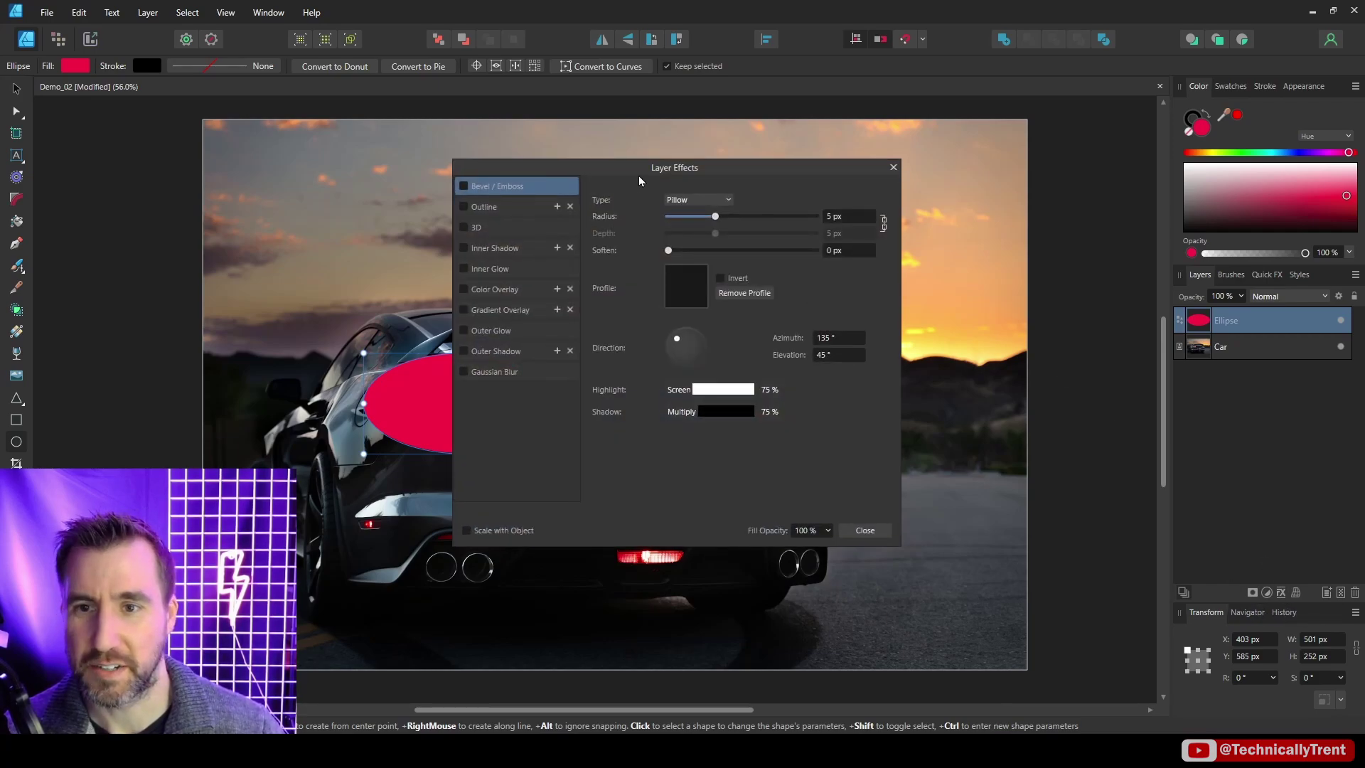
left_click_drag(639, 181, 884, 159)
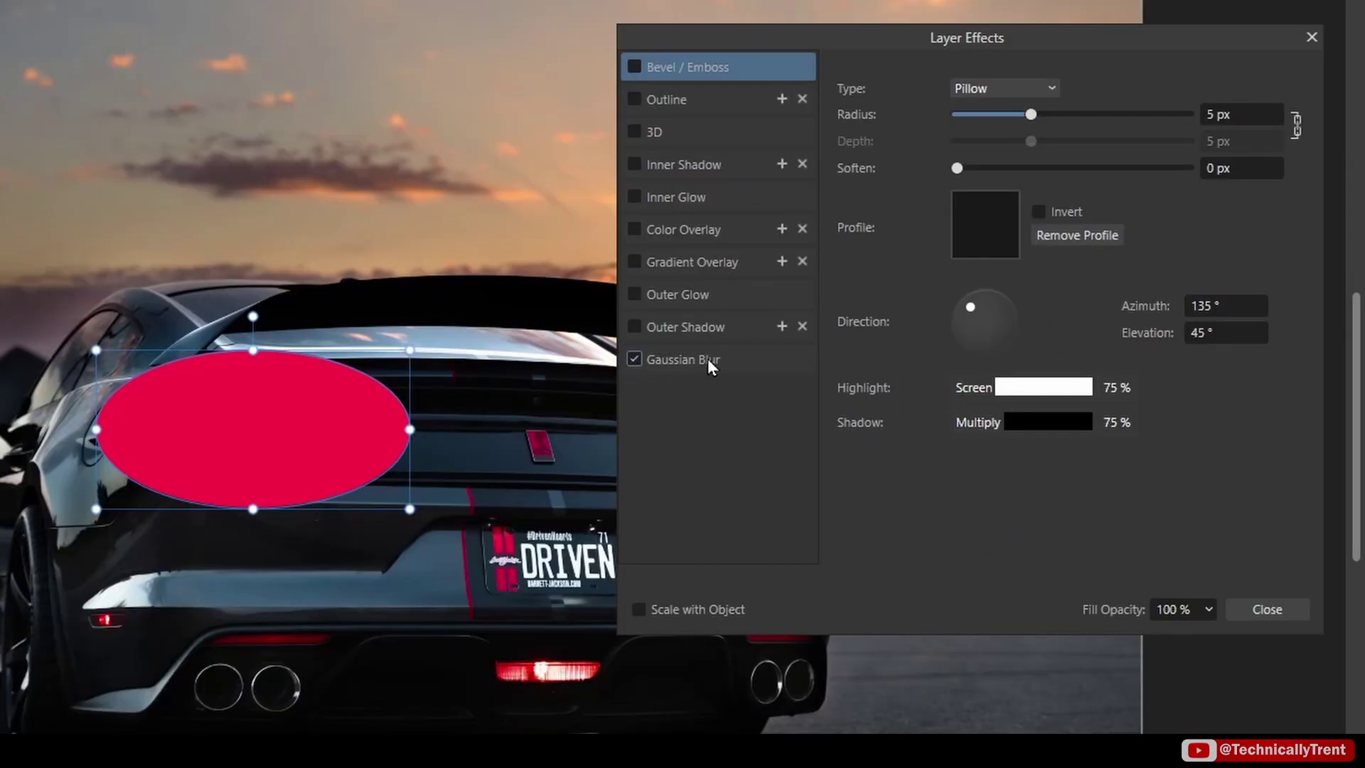
left_click(706, 358)
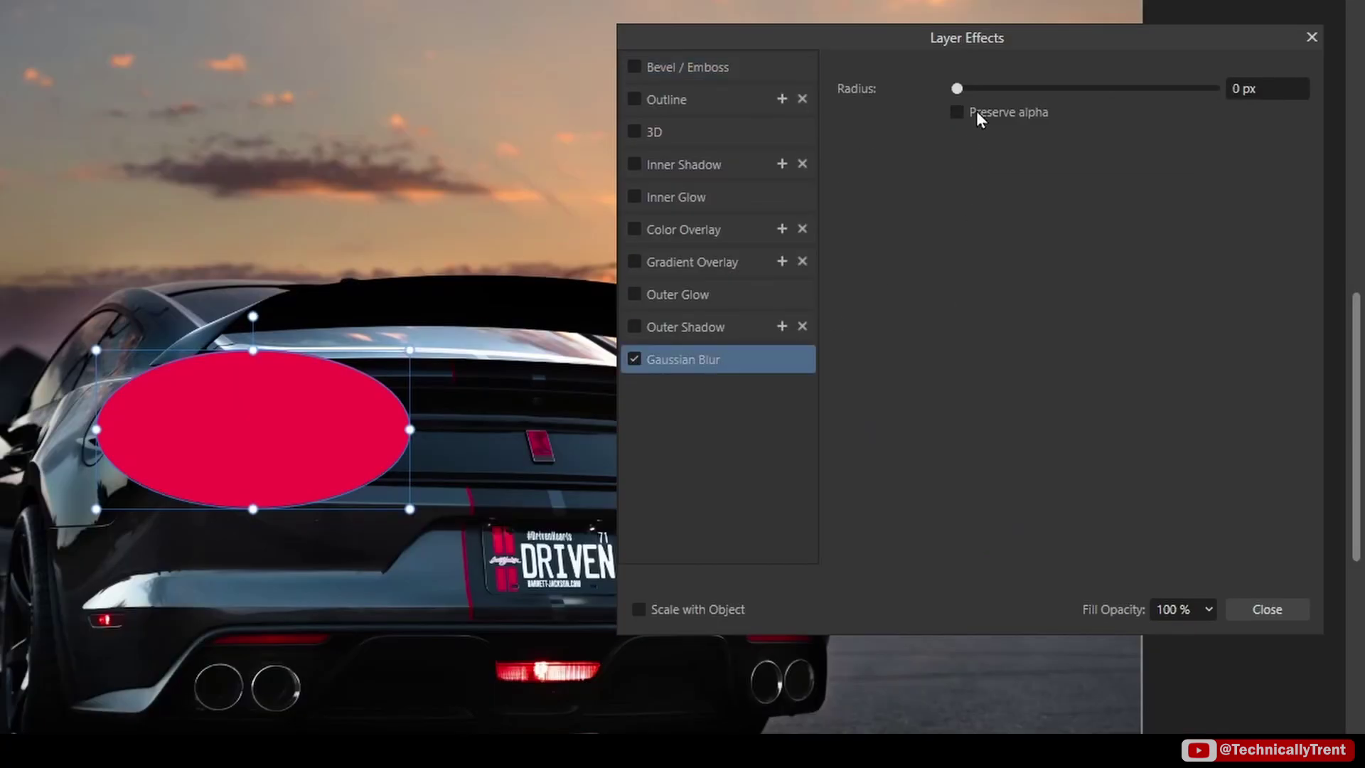
left_click_drag(957, 89, 1195, 118)
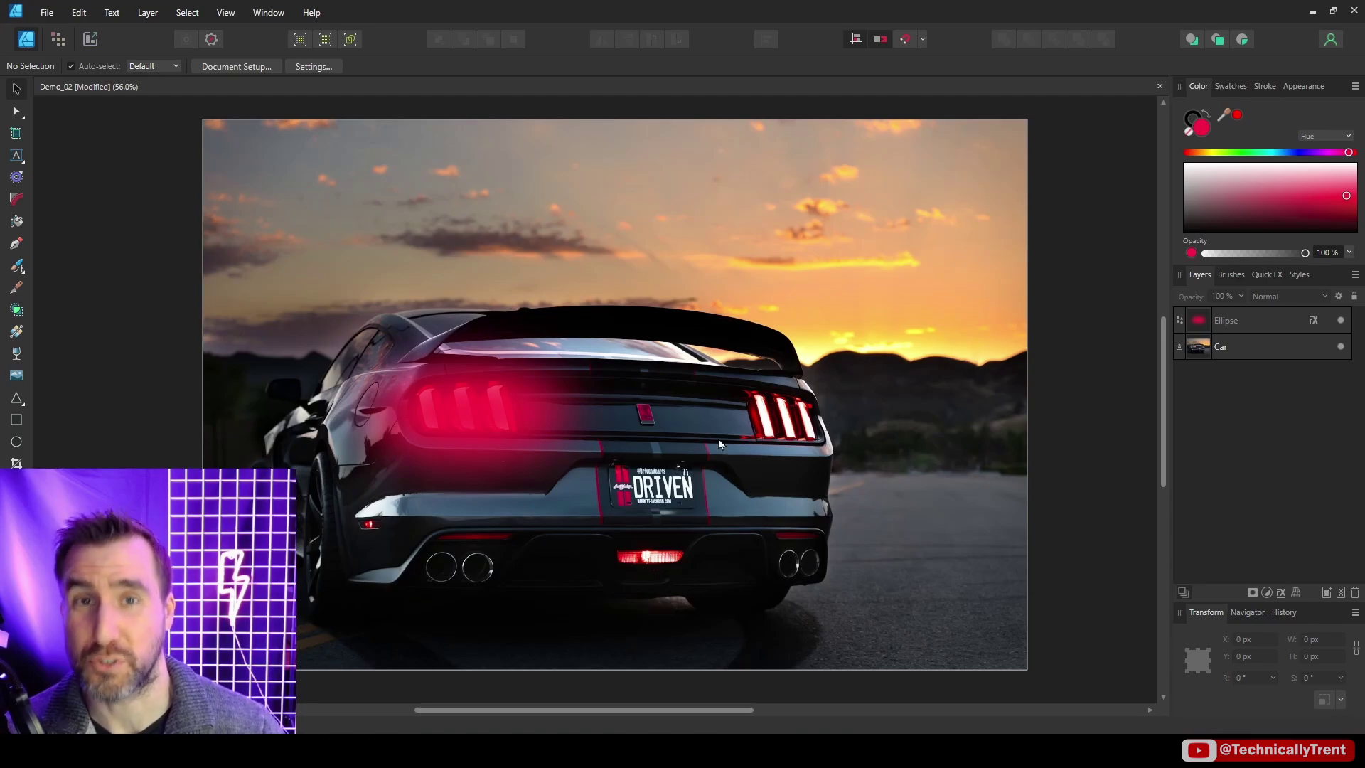
Set the blurred red ellipse's blend mode to Screen and deselect it.
left_click(524, 404)
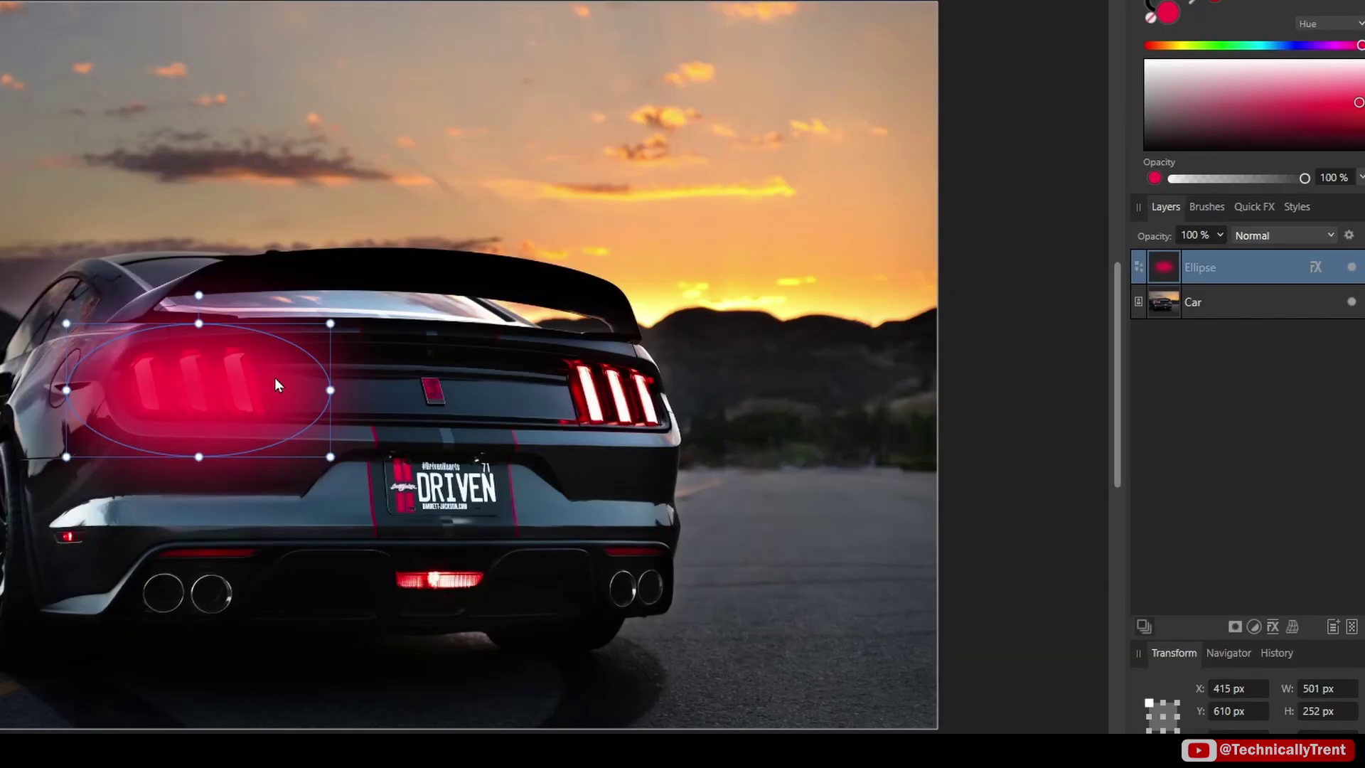
left_click(1277, 235)
left_click(1250, 417)
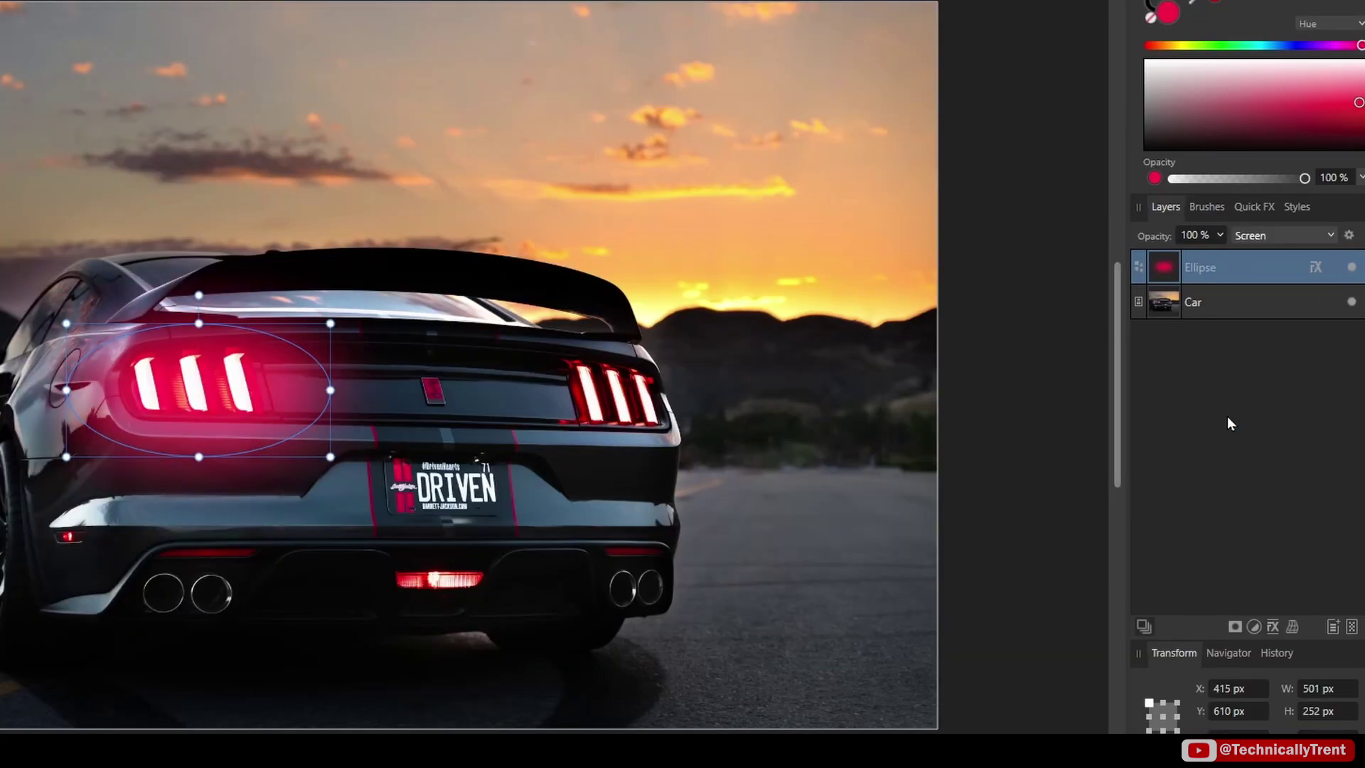
left_click(1022, 399)
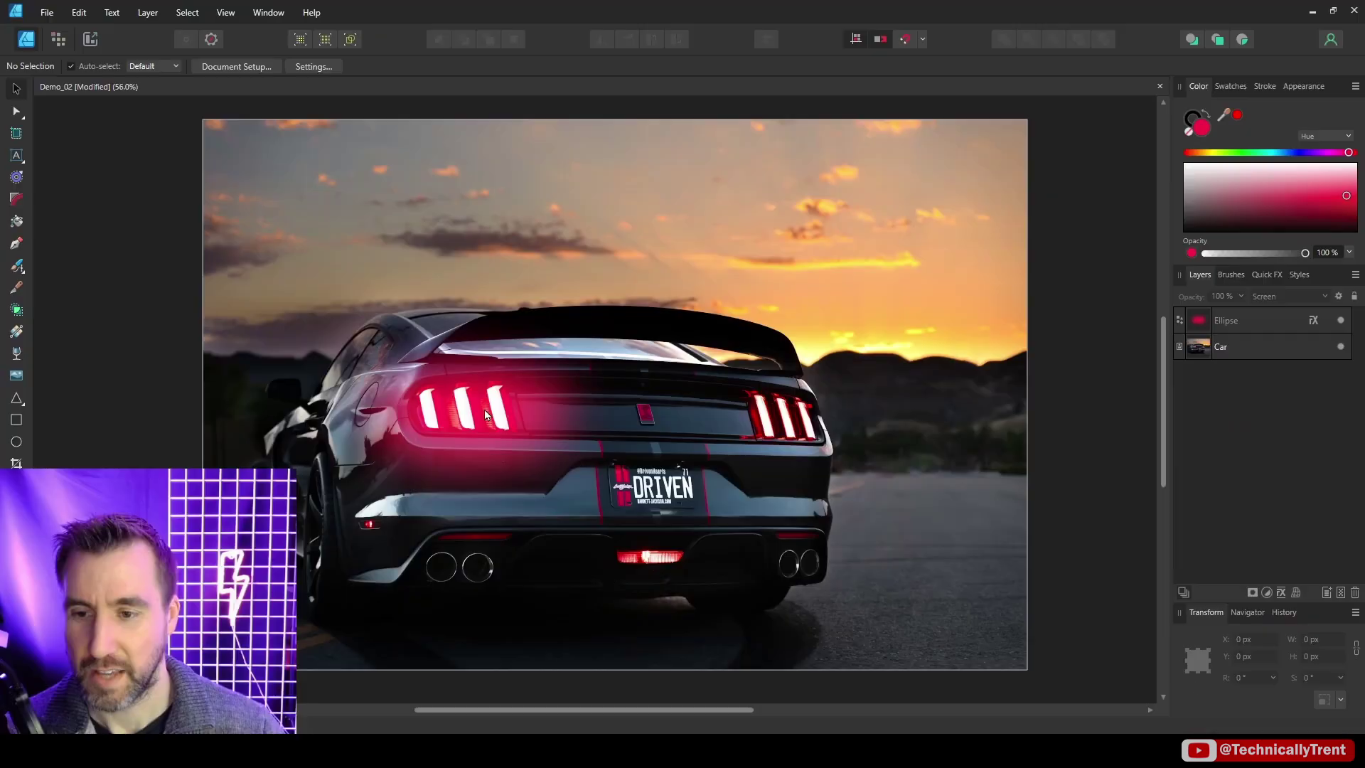
Duplicate the red glow onto the right taillight and, at a smaller size, onto the lower center light.
left_click(209, 395)
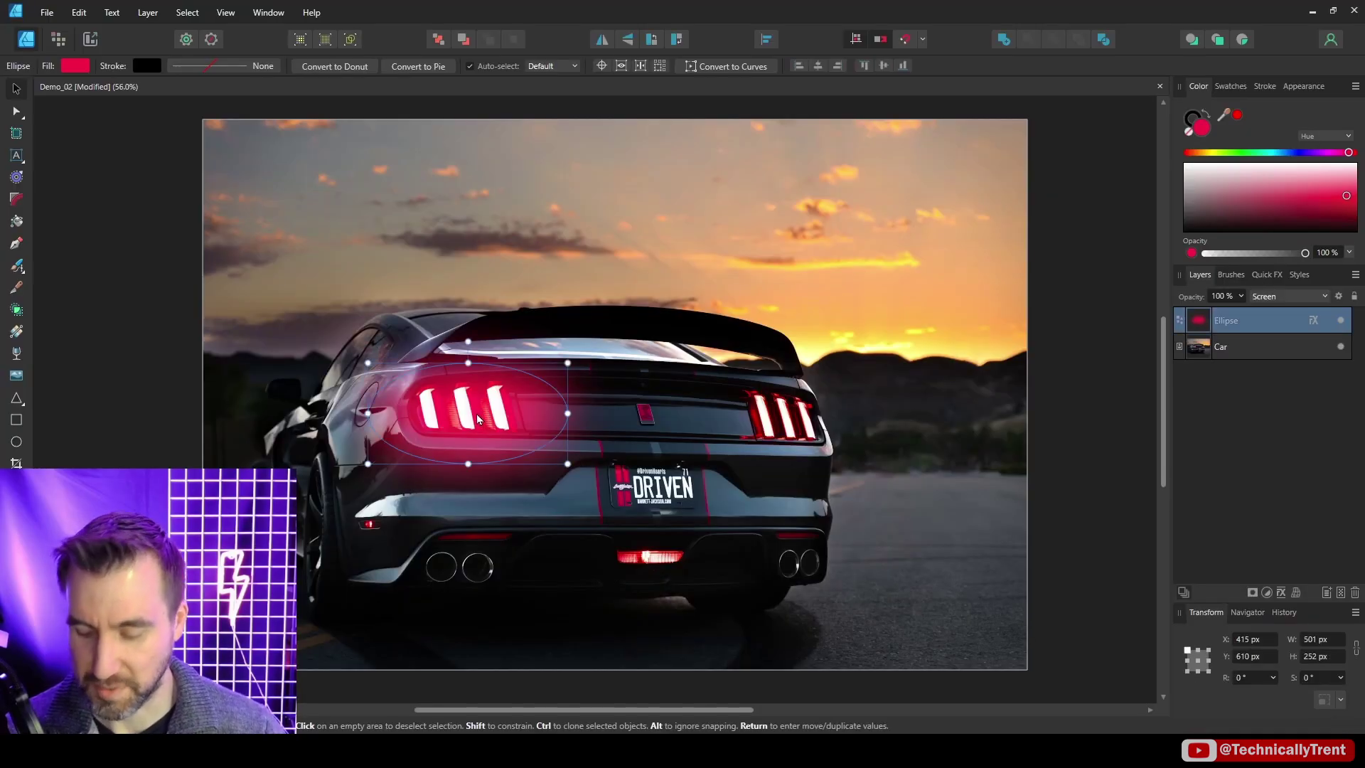
left_click_drag(478, 418, 685, 561)
key("ctrl+j")
key("ctrl+j")
left_click_drag(766, 504, 647, 560)
Group the three red glow ellipses into one layer group.
left_click(1222, 373, "shift")
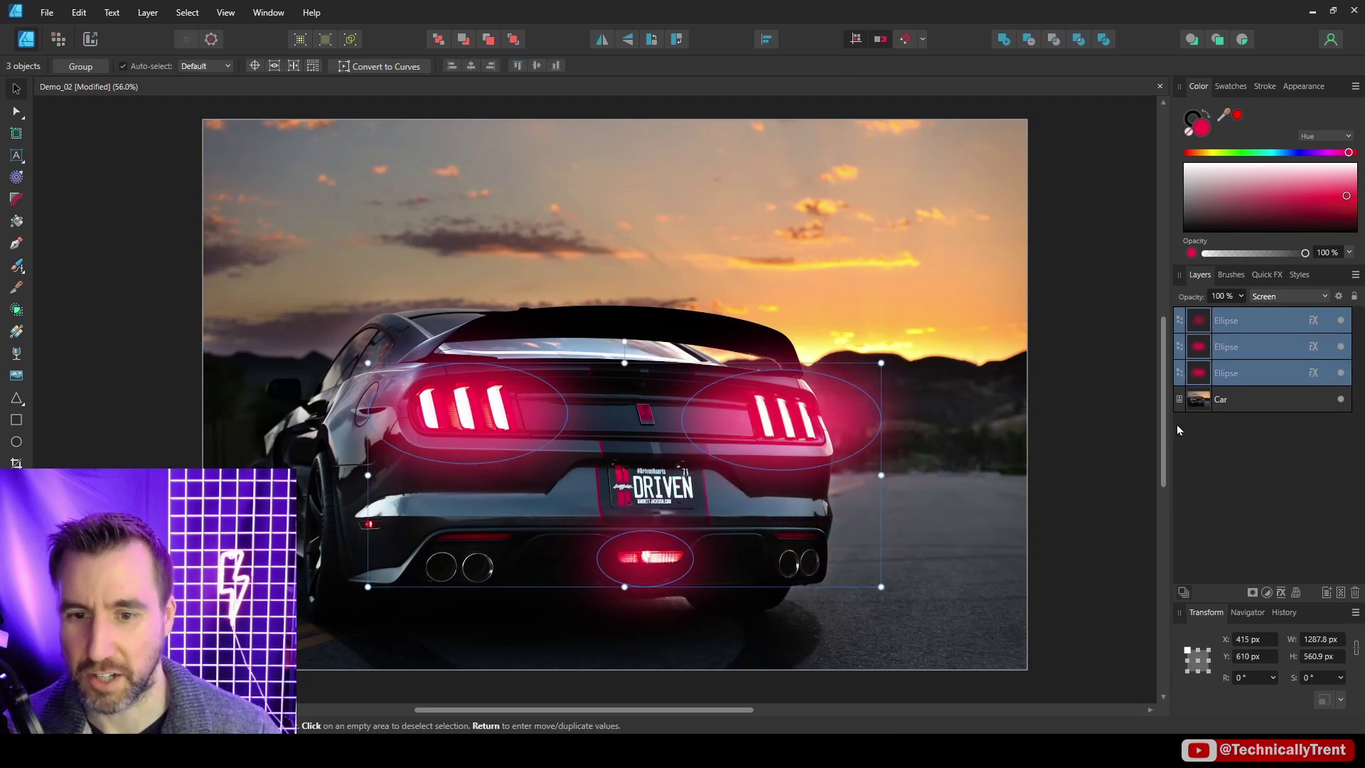
key("ctrl+g")
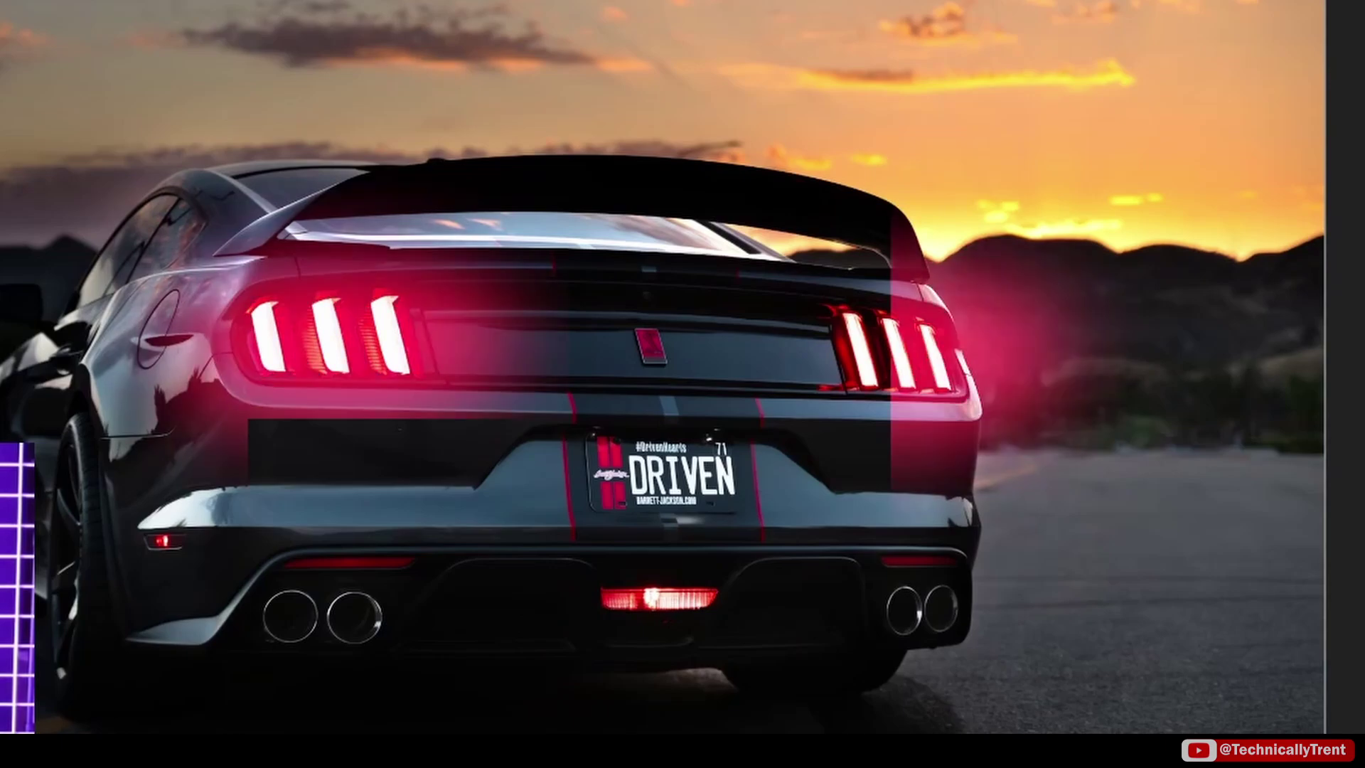
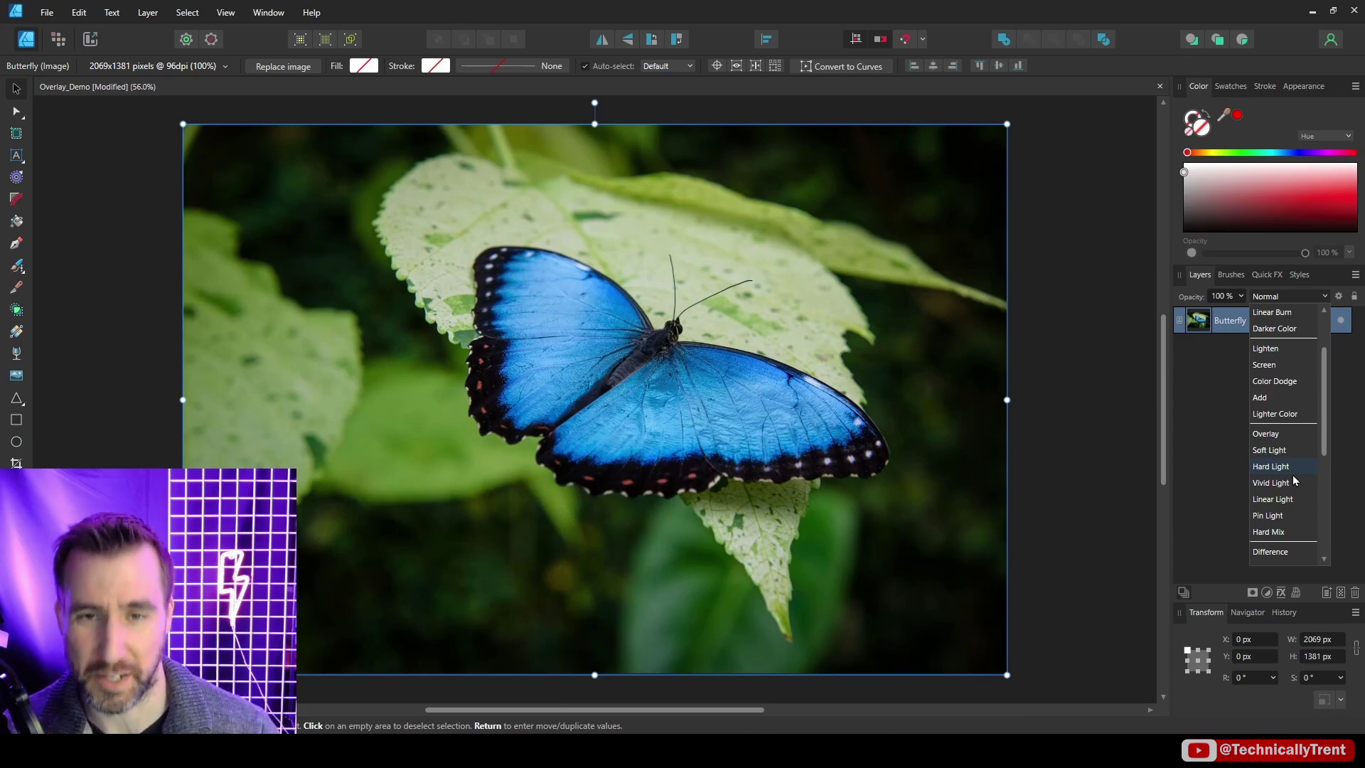
Add a pixel layer above the butterfly image and set its blend mode to Overlay.
left_click(672, 467)
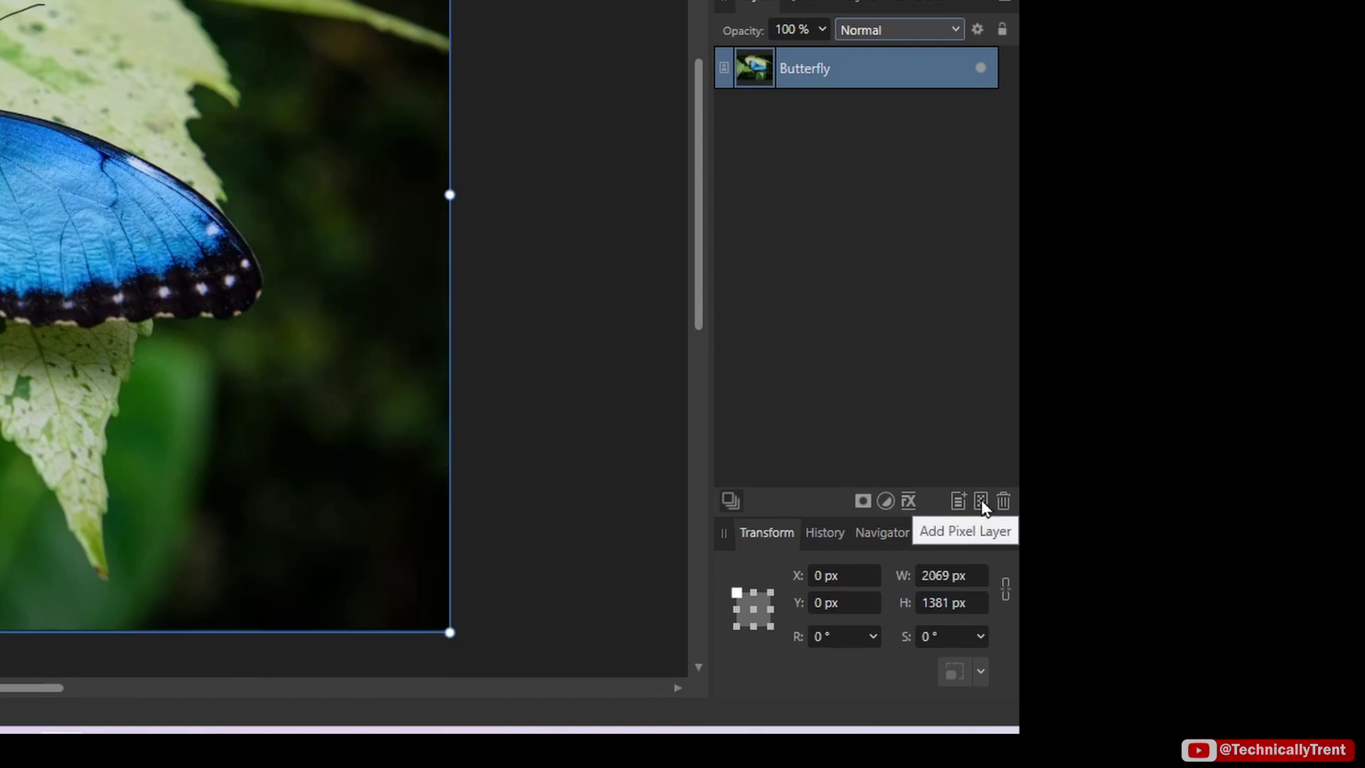
left_click(980, 501)
left_click(892, 30)
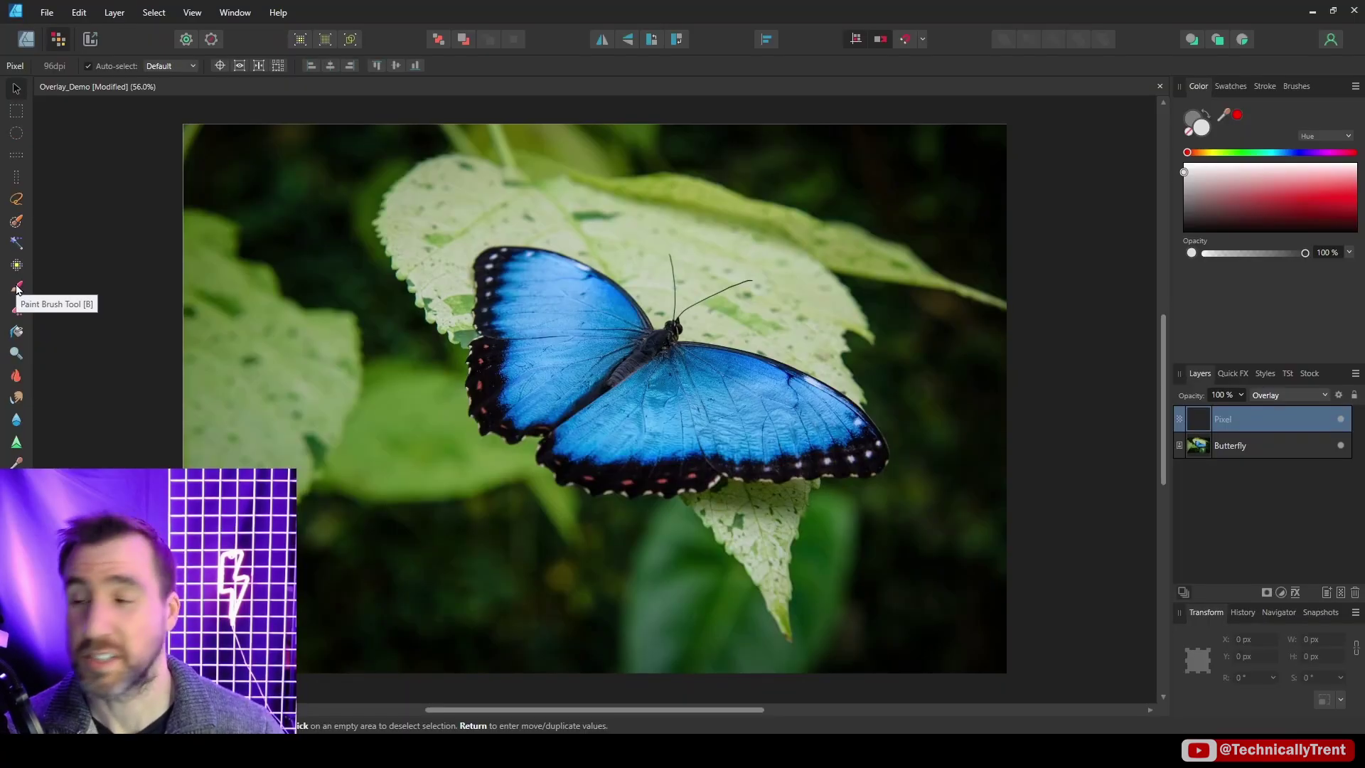
Paint over the butterfly and surrounding leaf with a near-white 599 px brush at 25% hardness on the Overlay layer.
left_click(19, 129)
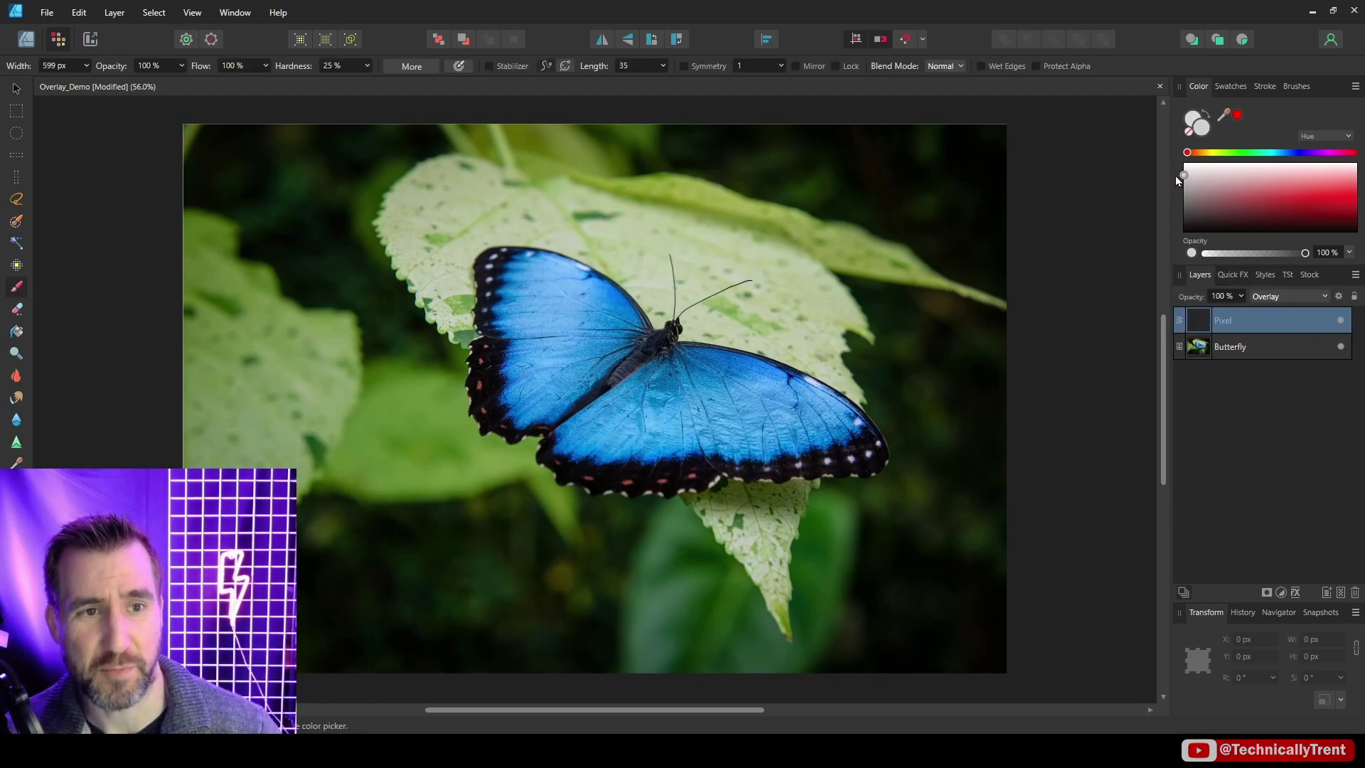
left_click_drag(694, 391, 577, 295)
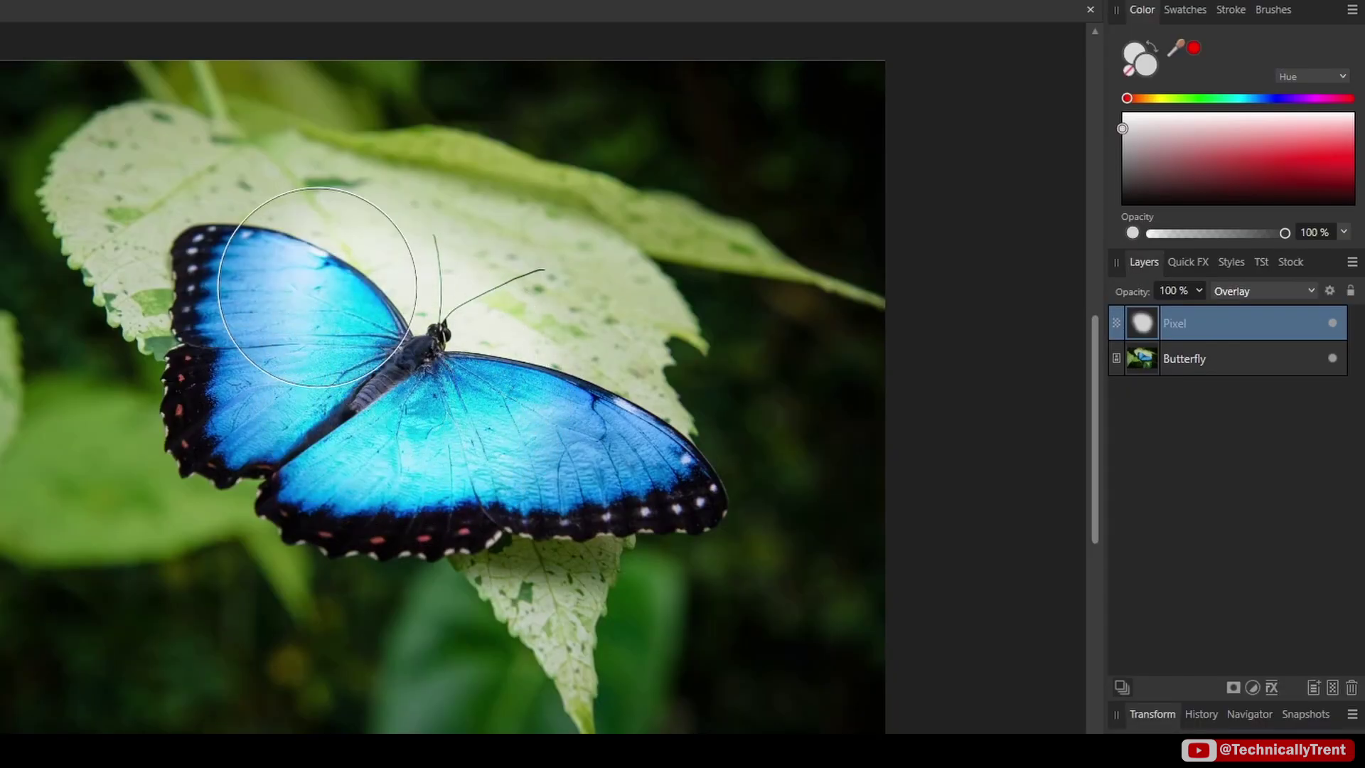
mouse_move(317, 287)
left_mouse_down()
mouse_move(305, 334)
mouse_move(557, 426)
mouse_move(594, 320)
left_mouse_up()
mouse_move(347, 360)
left_mouse_down()
mouse_move(363, 455)
mouse_move(348, 270)
mouse_move(284, 313)
mouse_move(541, 320)
mouse_move(373, 297)
mouse_move(427, 316)
left_mouse_up()
left_click(1121, 122)
mouse_move(305, 370)
left_mouse_down()
mouse_move(304, 425)
mouse_move(315, 301)
mouse_move(271, 222)
mouse_move(611, 439)
mouse_move(610, 504)
mouse_move(474, 589)
mouse_move(265, 417)
mouse_move(594, 487)
left_mouse_up()
Switch the painted layer's blend mode to Normal to inspect the raw paint, and restore it to Overlay.
left_click(1243, 294)
scroll(1241, 328, "up", 5)
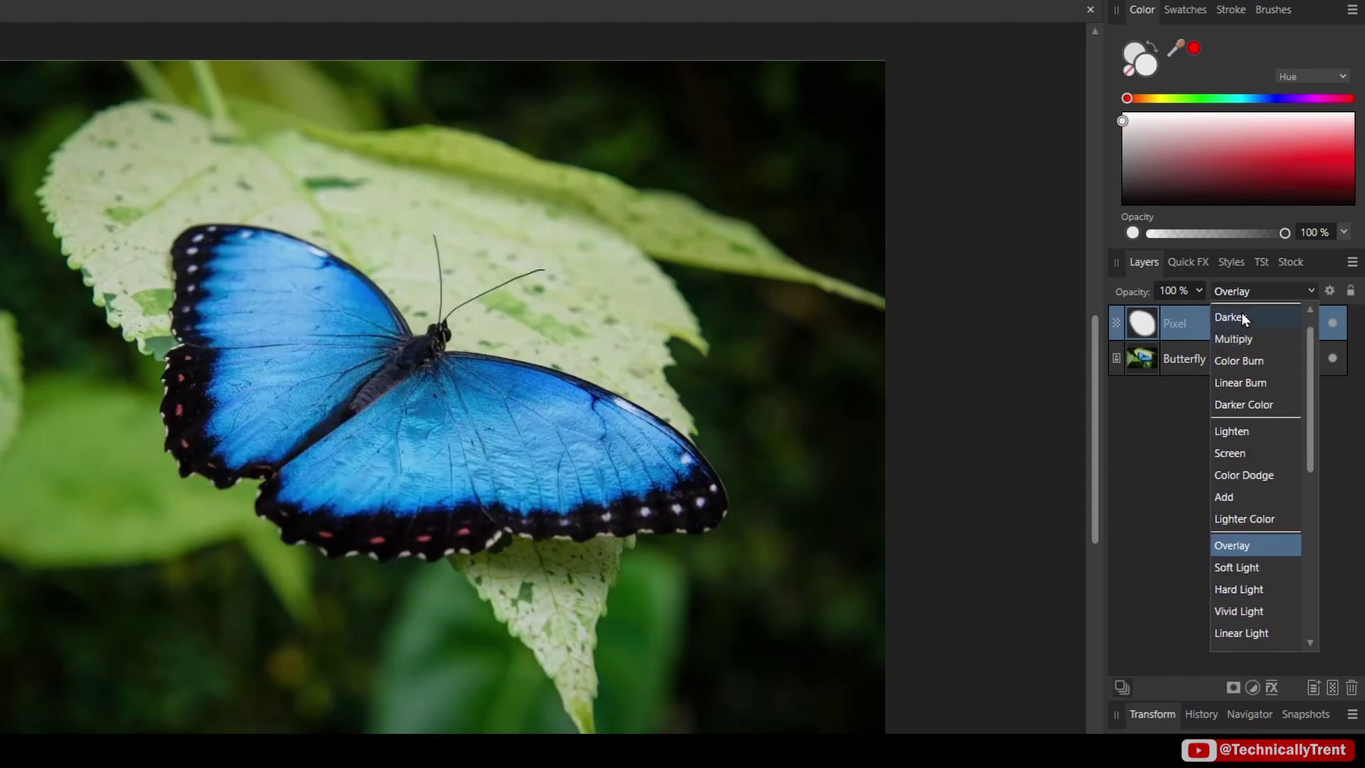
left_click(1241, 313)
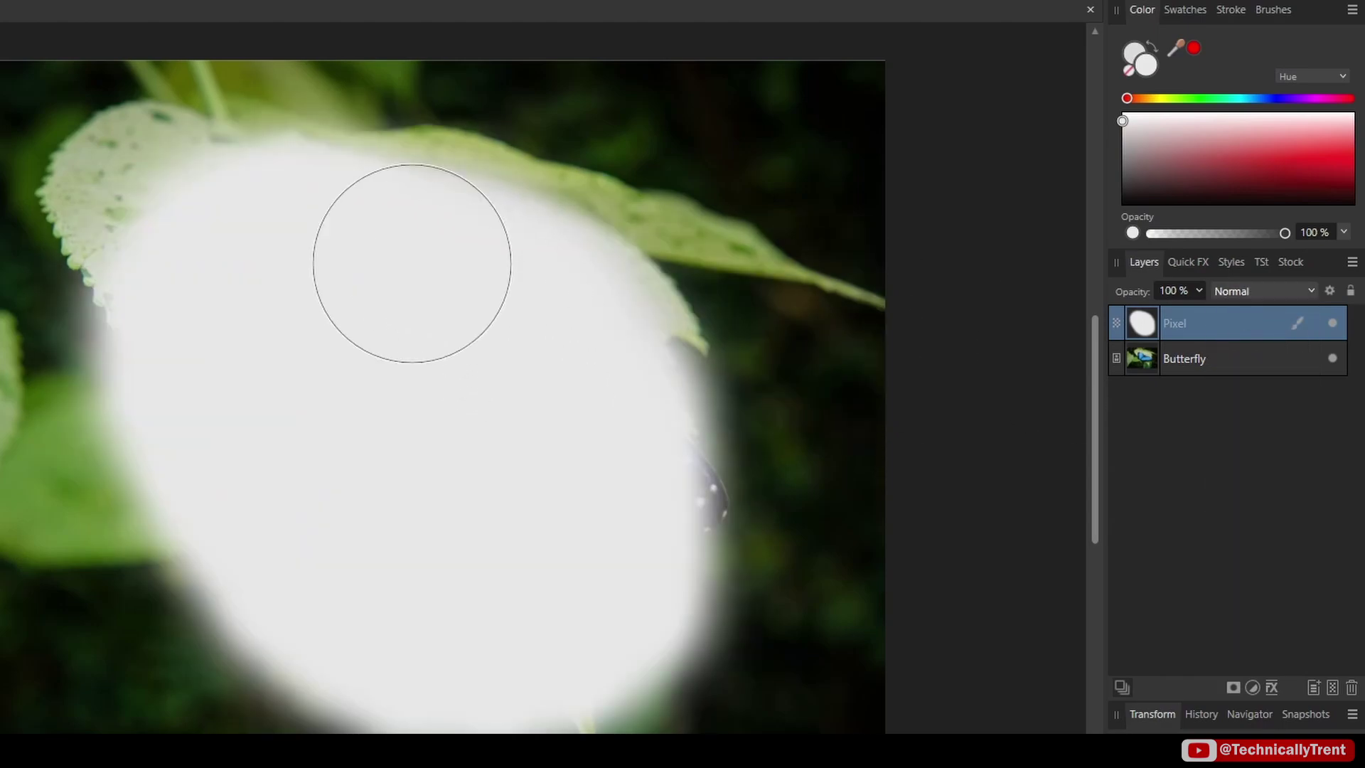
left_click(1257, 299)
left_click(1234, 570)
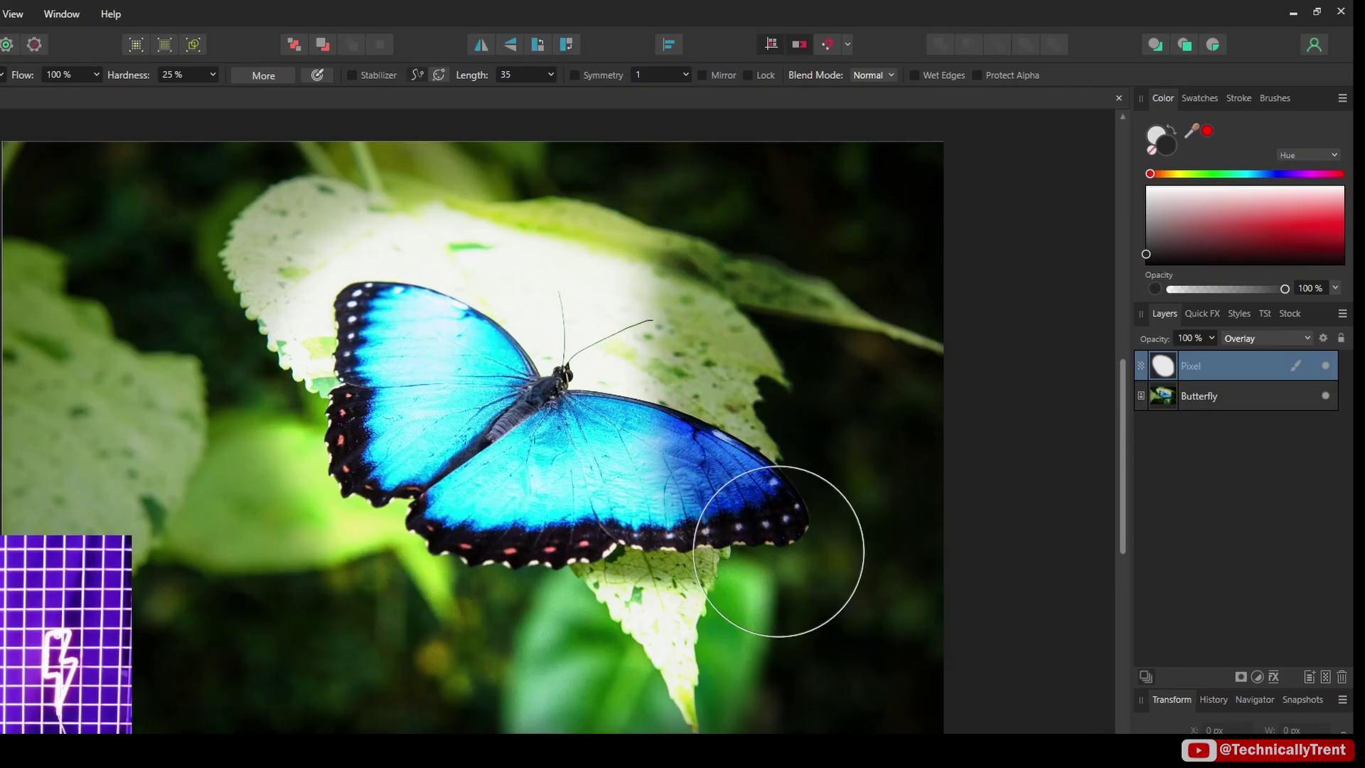
Paint near-black over the background on both sides of the butterfly and set the pixel layer's blend mode to Normal.
mouse_move(896, 370)
left_mouse_down()
mouse_move(816, 585)
mouse_move(835, 431)
mouse_move(893, 472)
mouse_move(893, 354)
mouse_move(821, 562)
mouse_move(865, 639)
mouse_move(396, 573)
mouse_move(61, 549)
left_mouse_up()
left_click(1265, 338)
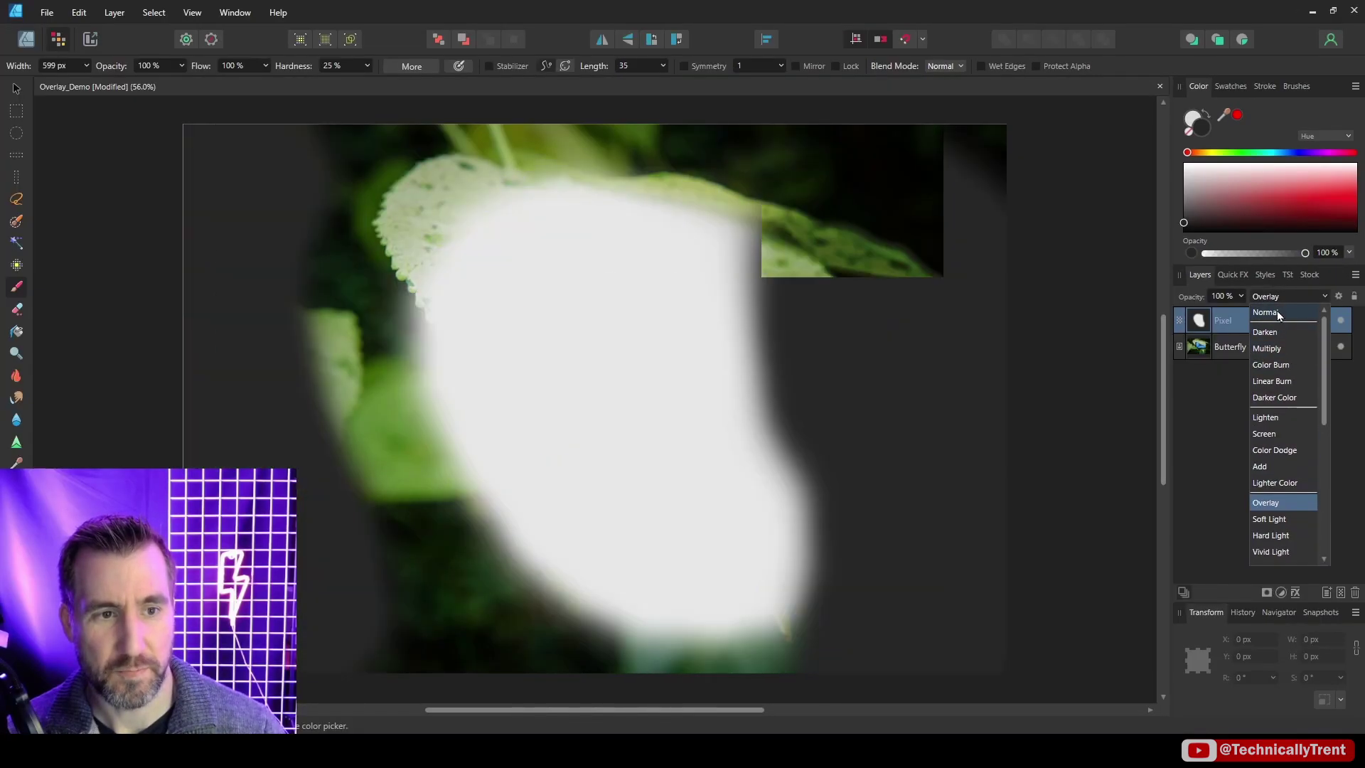
left_click(1277, 314)
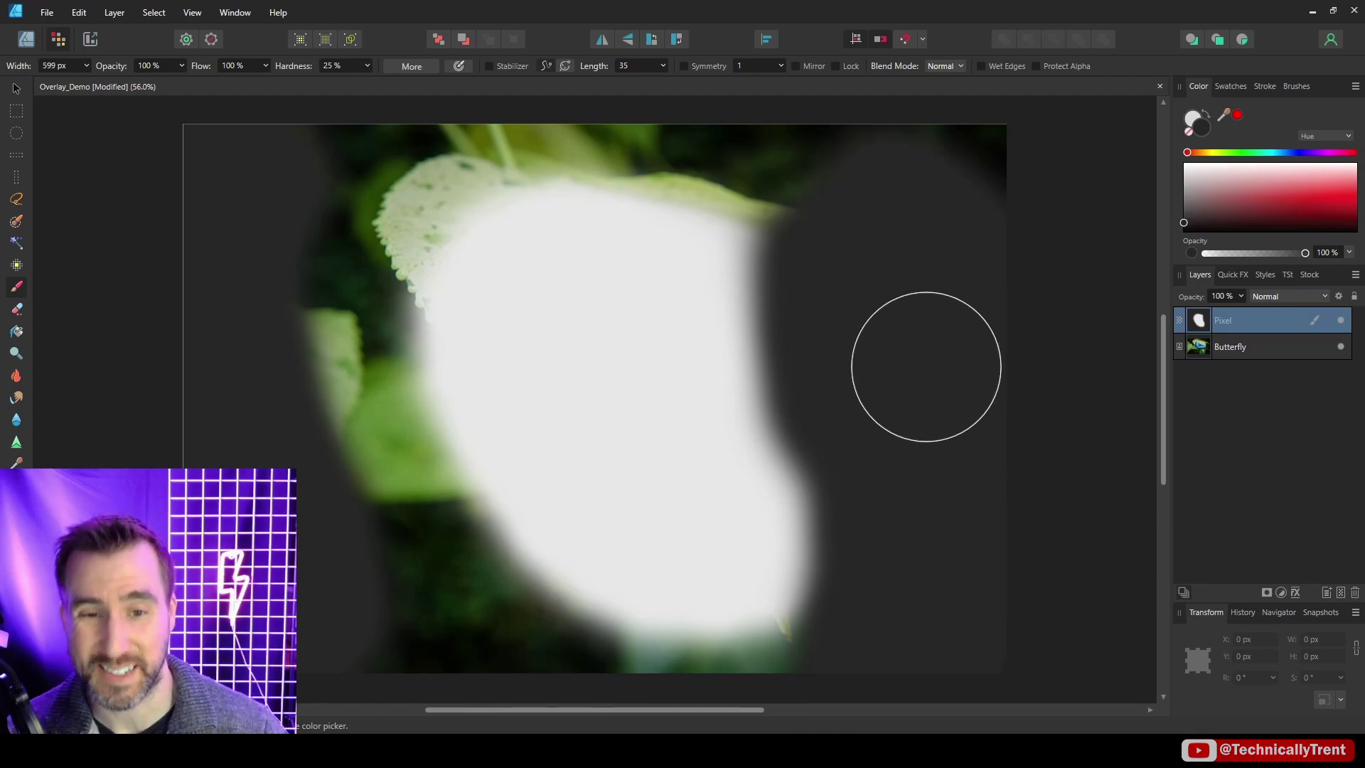
left_click(513, 229)
key("ctrl+z")
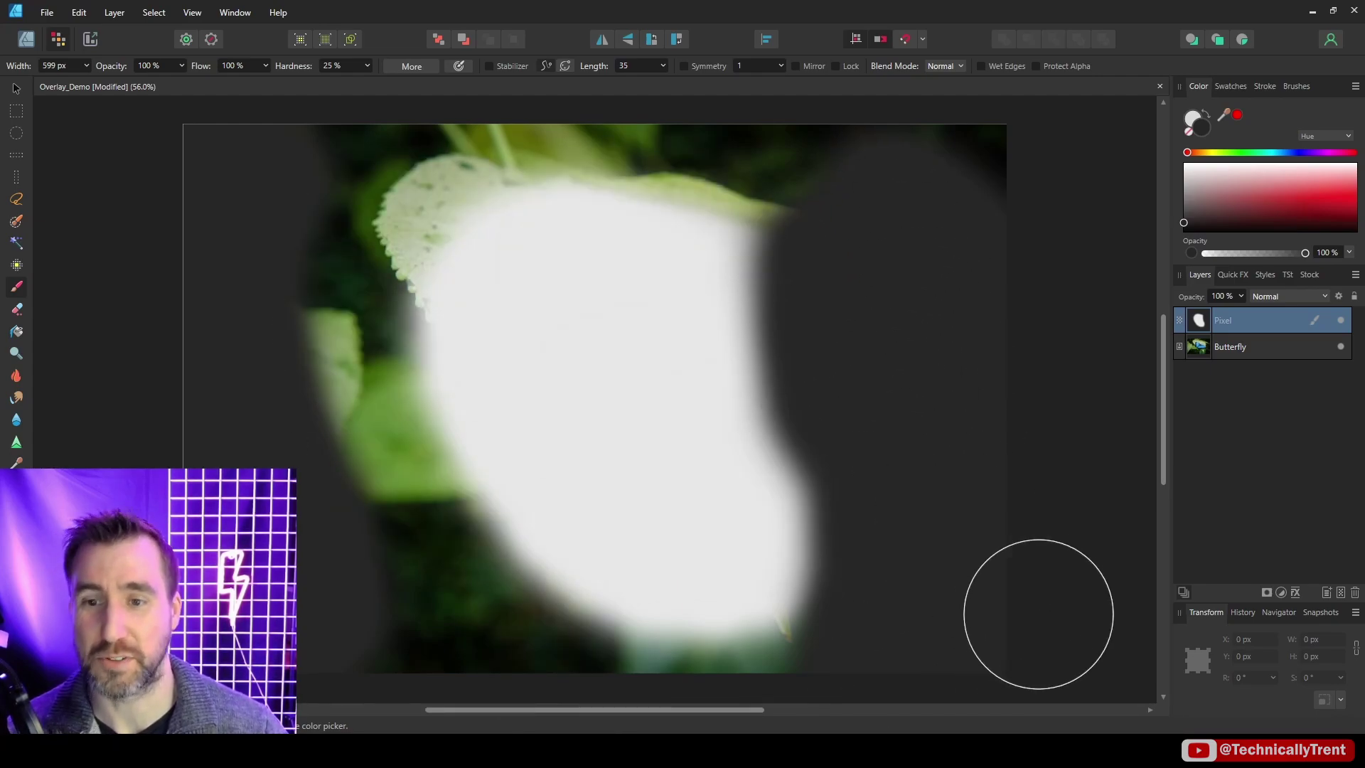
Restore the painted pixel layer's blend mode to Overlay and delete that layer from the butterfly document.
left_click(1265, 296)
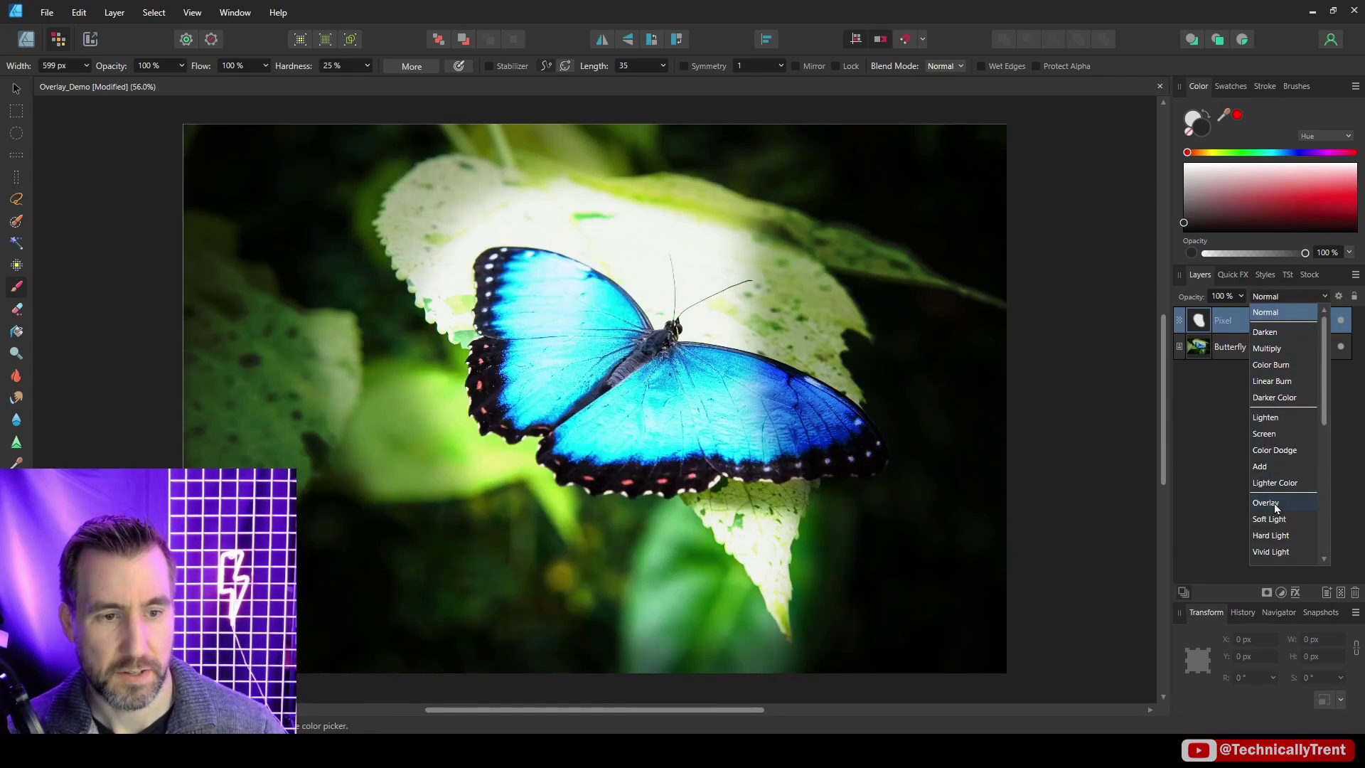
left_click(1265, 509)
left_click(1353, 592)
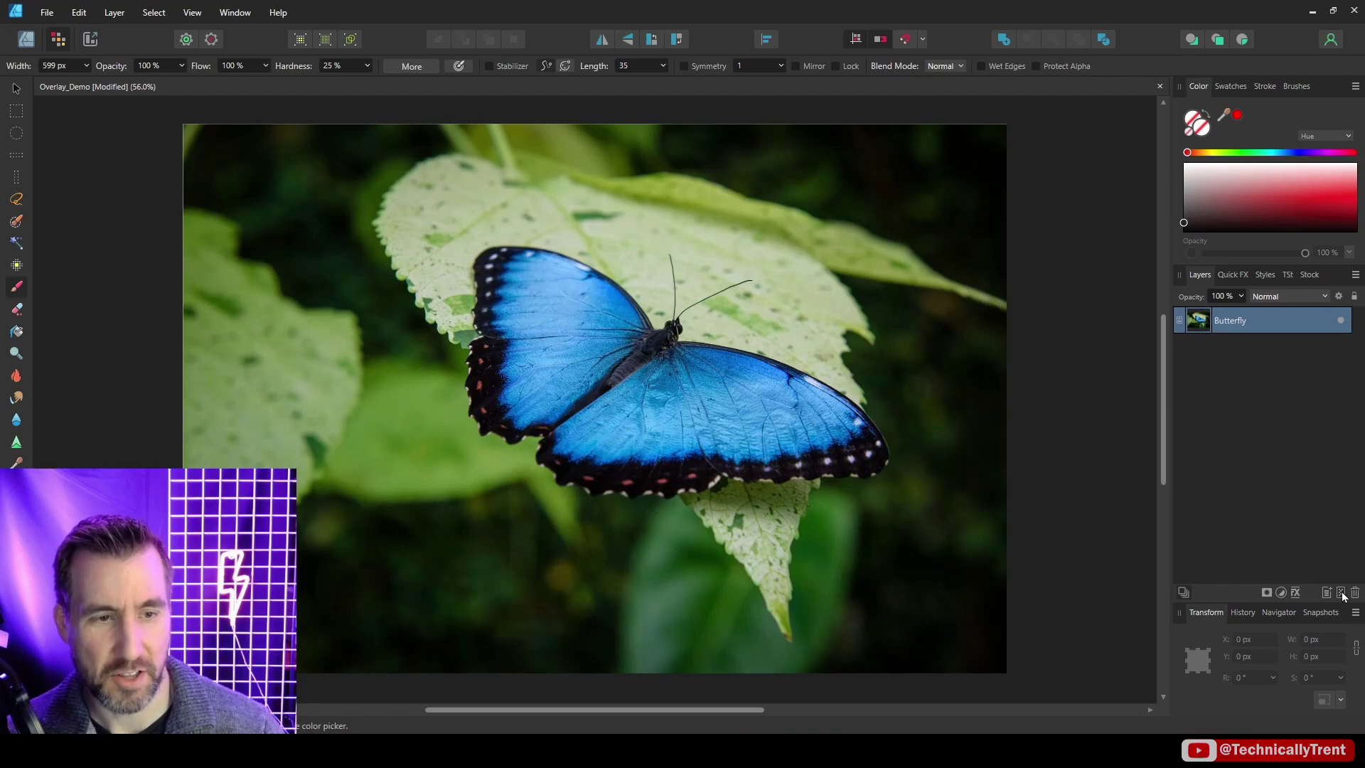
Add a new pixel layer set to Overlay and paint mid-gray over the butterfly and surrounding leaves with the 599 px brush.
left_click(1341, 591)
left_click(1270, 296)
left_click(1273, 500)
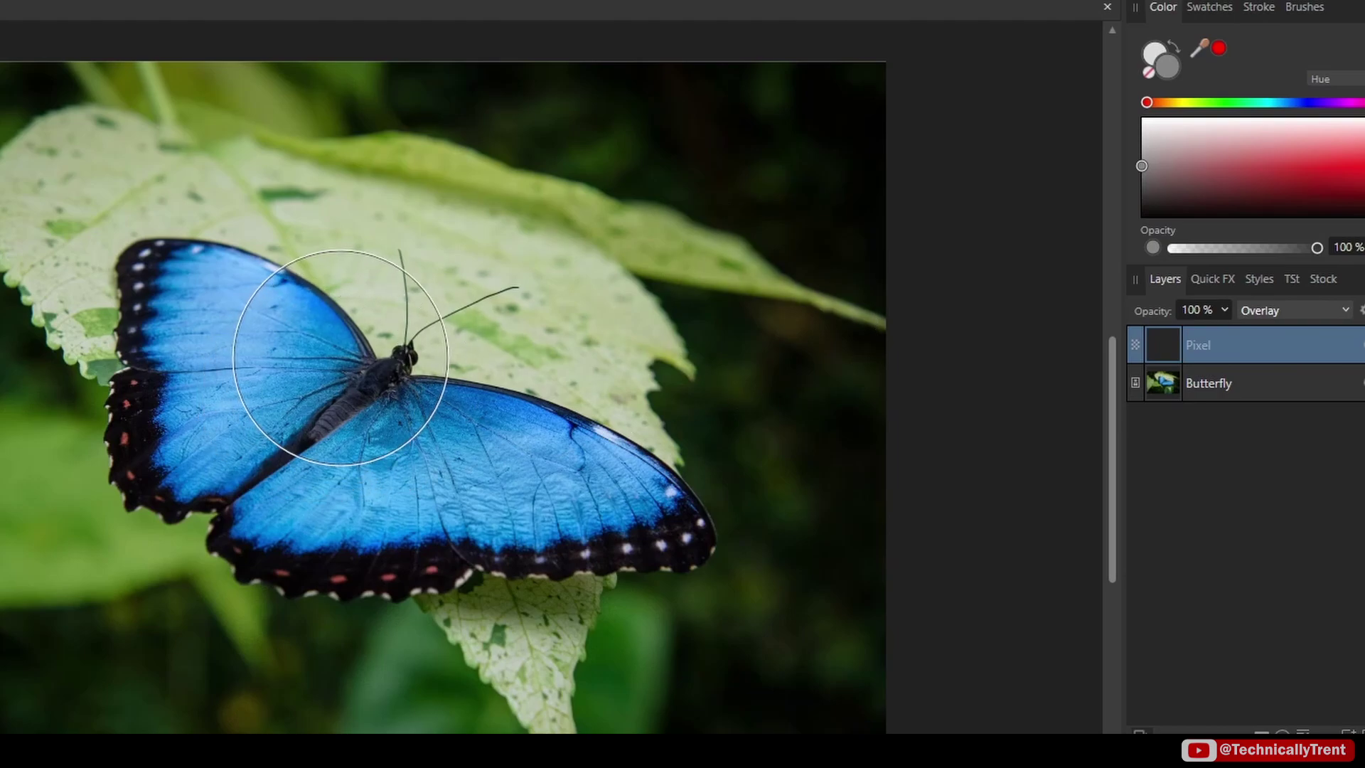
mouse_move(217, 240)
left_mouse_down()
mouse_move(335, 289)
mouse_move(625, 313)
mouse_move(168, 441)
mouse_move(513, 643)
left_mouse_up()
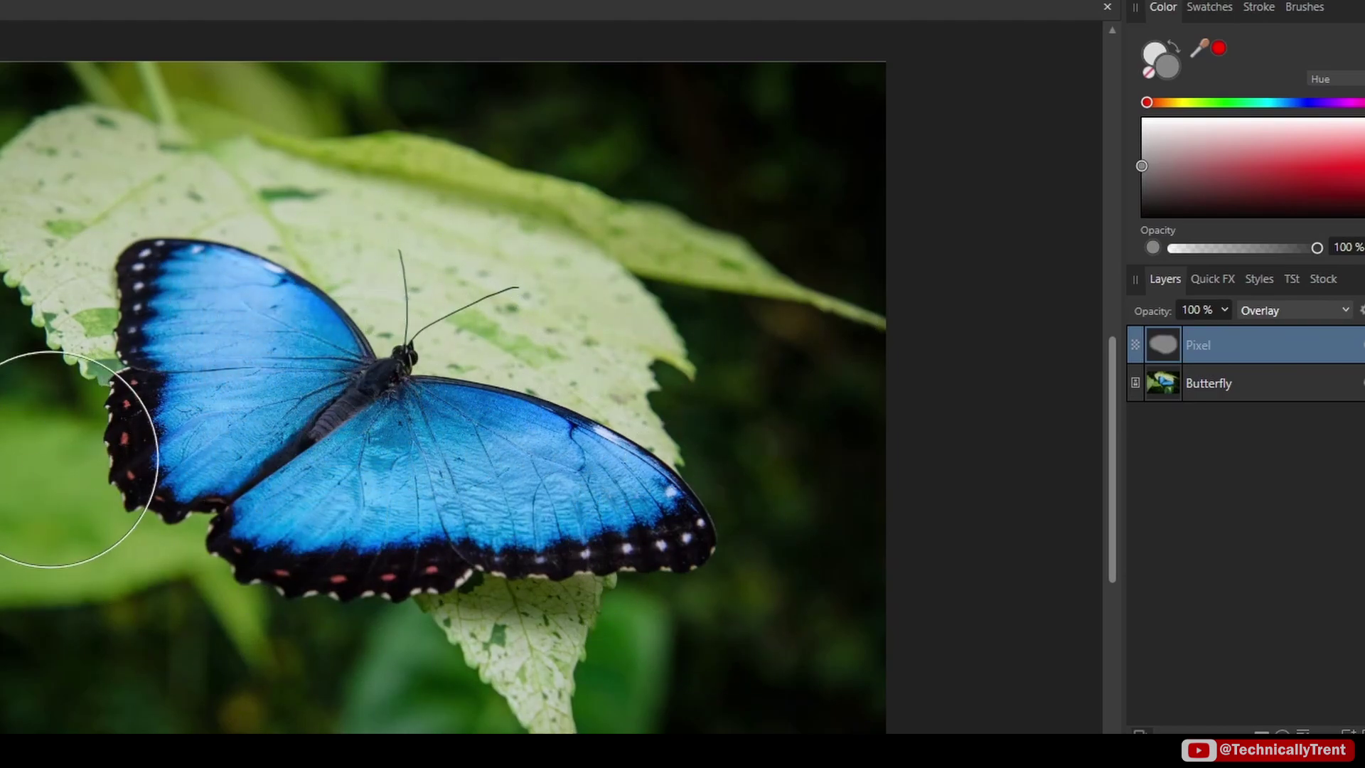
Switch the gray-painted layer's blend mode to Normal to inspect the raw gray paint, and return it to Overlay.
left_click(1255, 315)
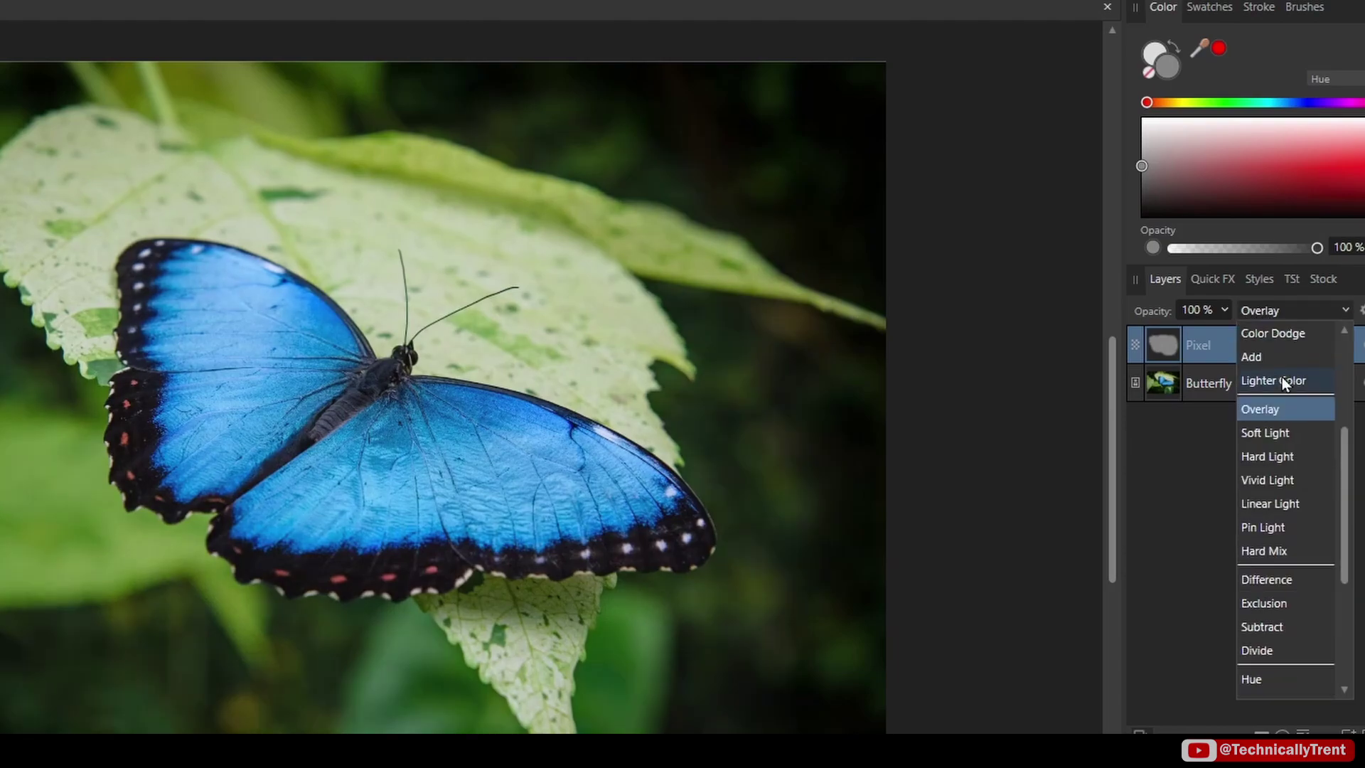
scroll(1281, 369, "up", 3)
left_click(1283, 334)
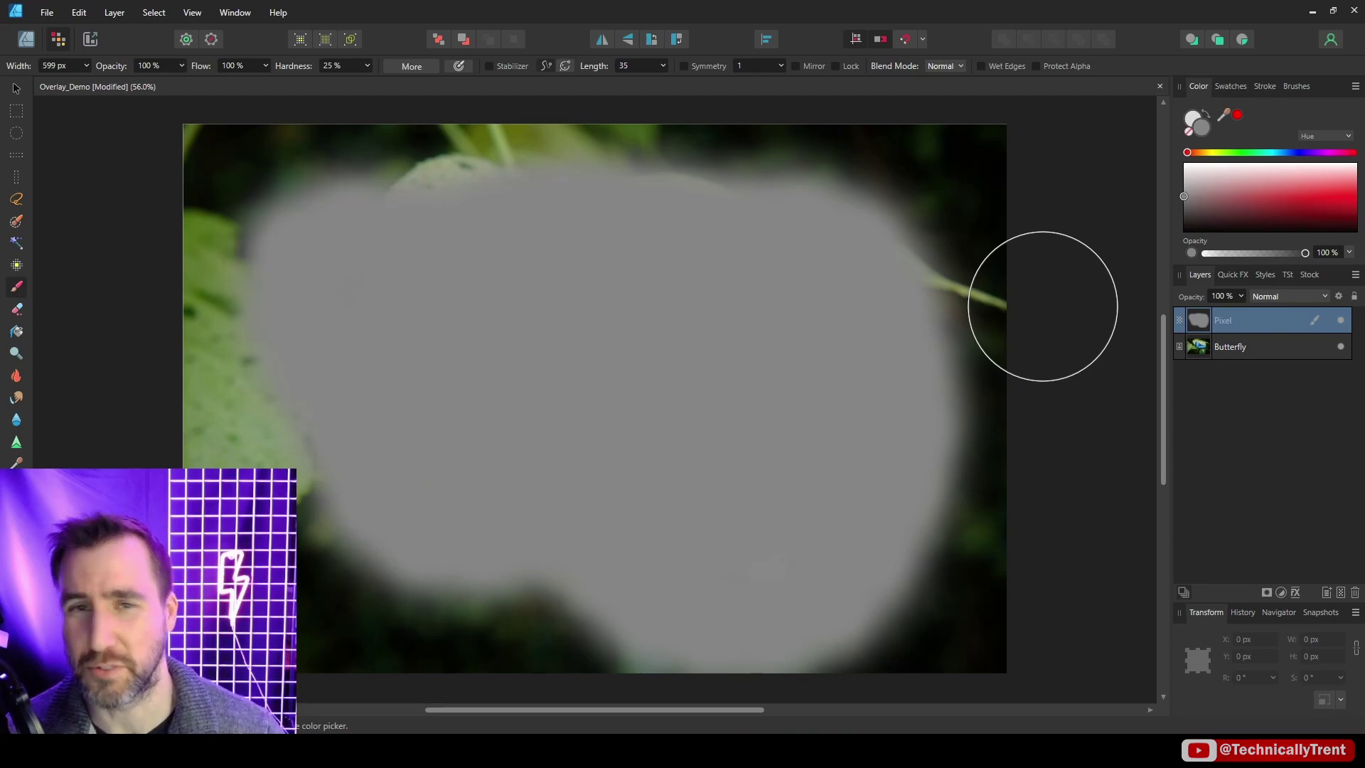
left_click(1288, 295)
left_click(1272, 518)
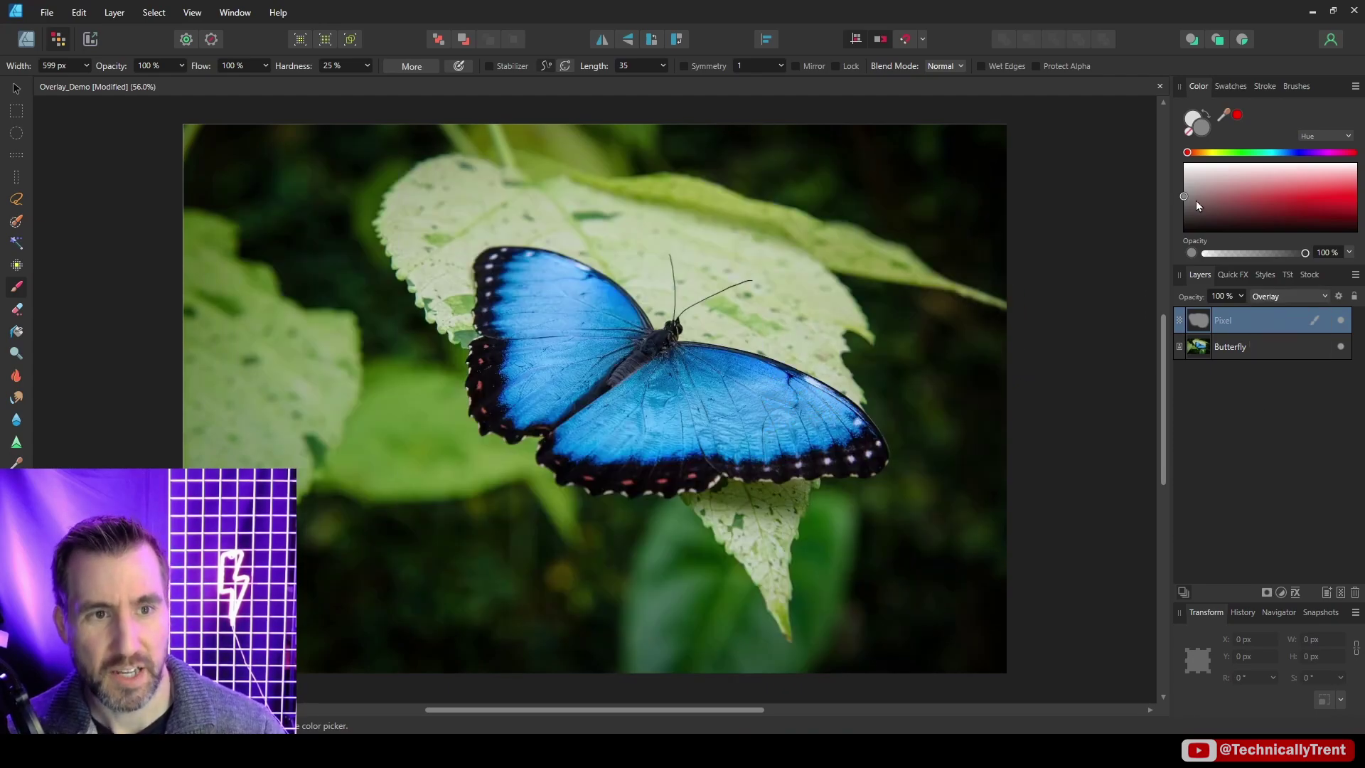
Change the brush gray's brightness and paint over the butterfly and its background on the Overlay layer.
left_click_drag(1184, 198, 1174, 218)
mouse_move(734, 383)
left_mouse_down()
mouse_move(709, 390)
mouse_move(749, 415)
left_mouse_up()
mouse_move(980, 298)
left_mouse_down()
mouse_move(811, 334)
mouse_move(604, 299)
mouse_move(561, 320)
left_mouse_up()
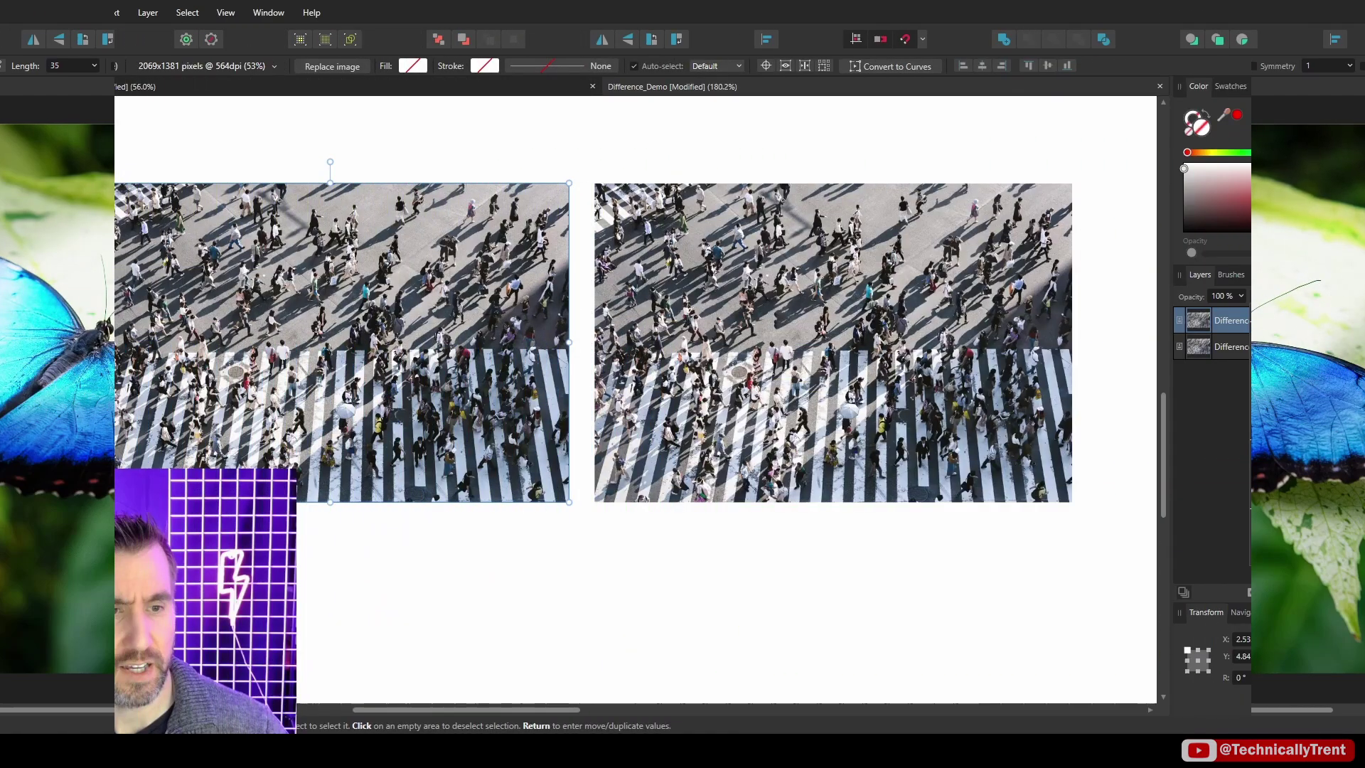
Select the Difference_Before.jpg image in the Difference_Demo document and set its blend mode to Difference.
left_click(1288, 296)
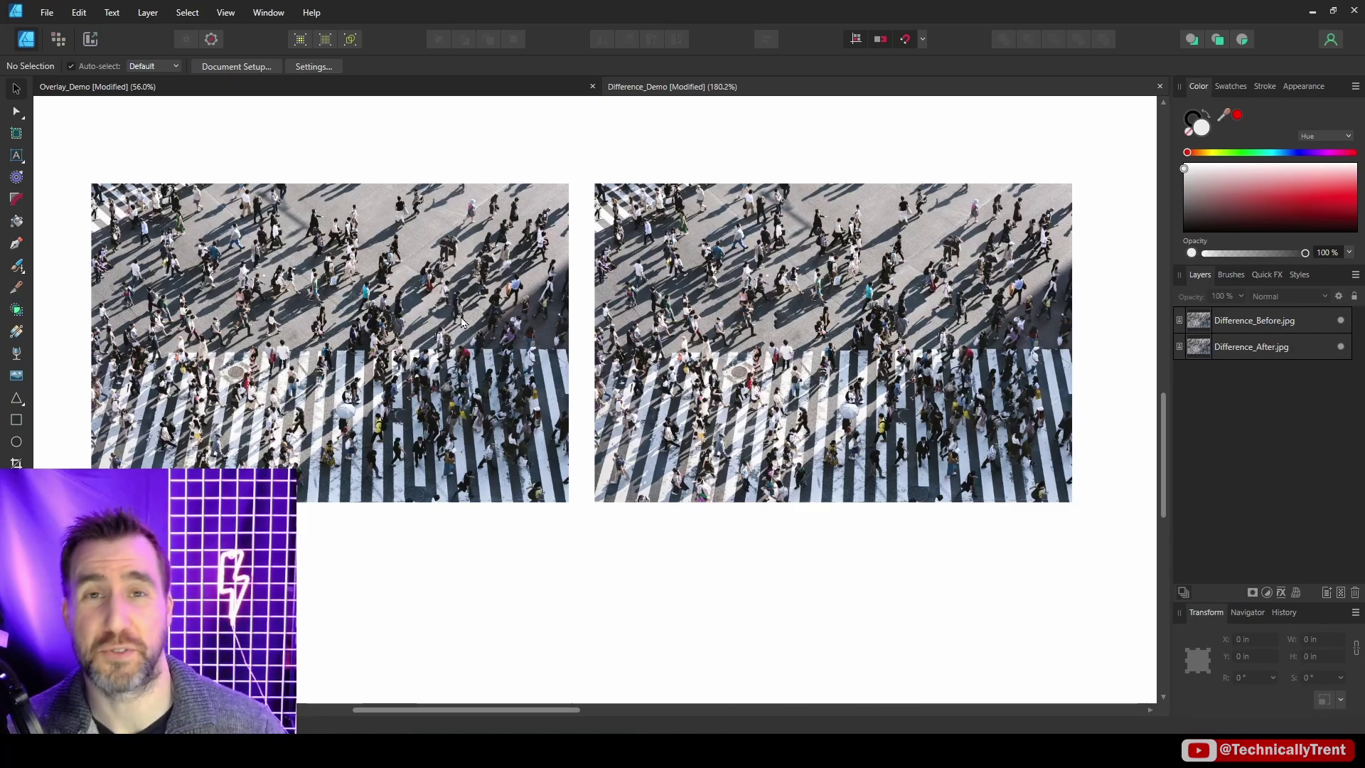
left_click(448, 239)
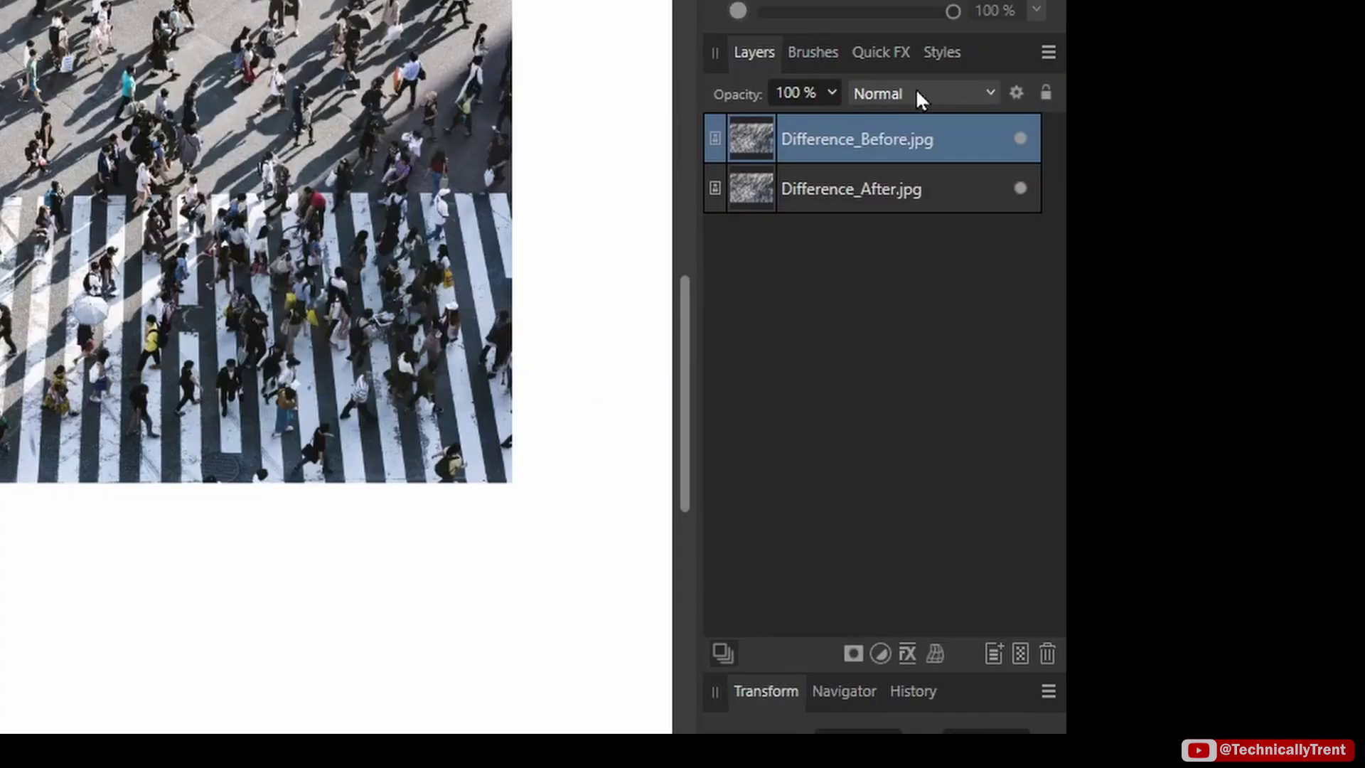
left_click(1285, 295)
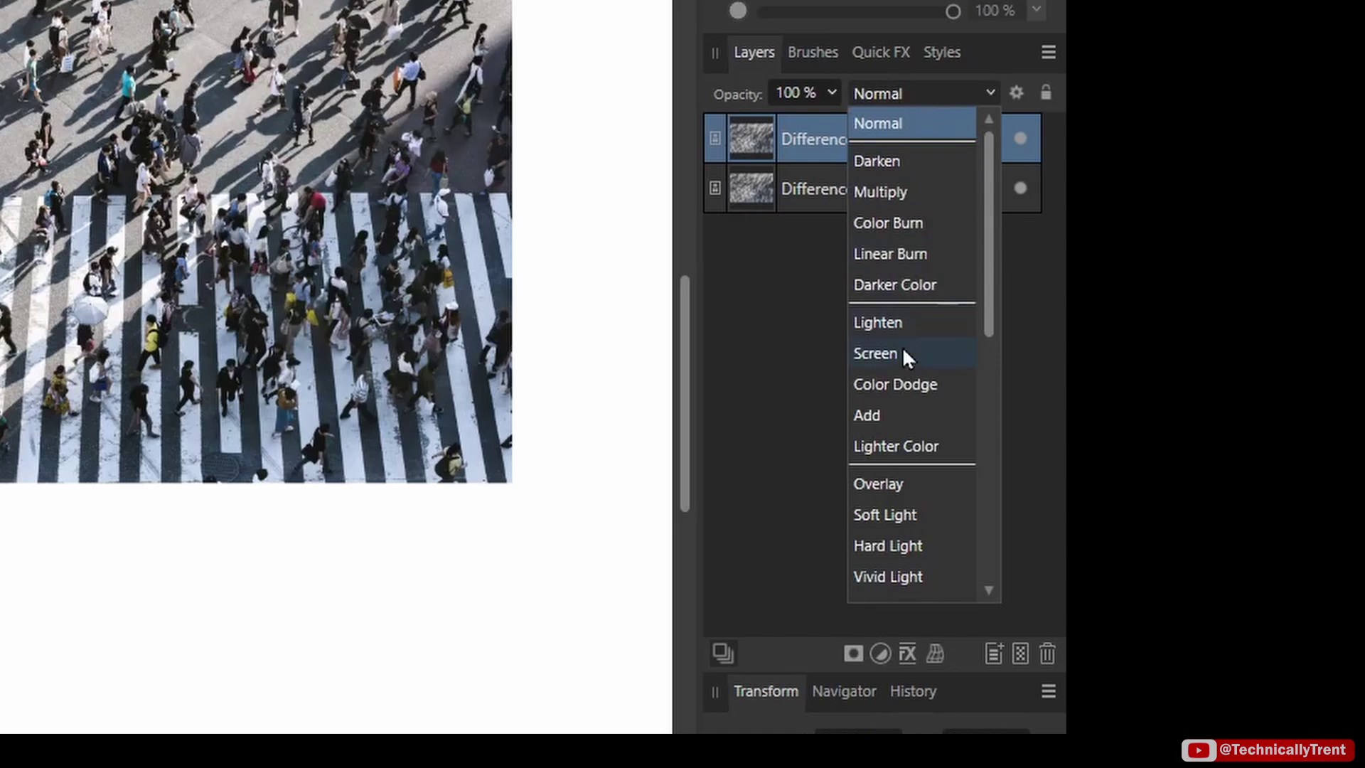
scroll(903, 352, "down", 3)
left_click(914, 477)
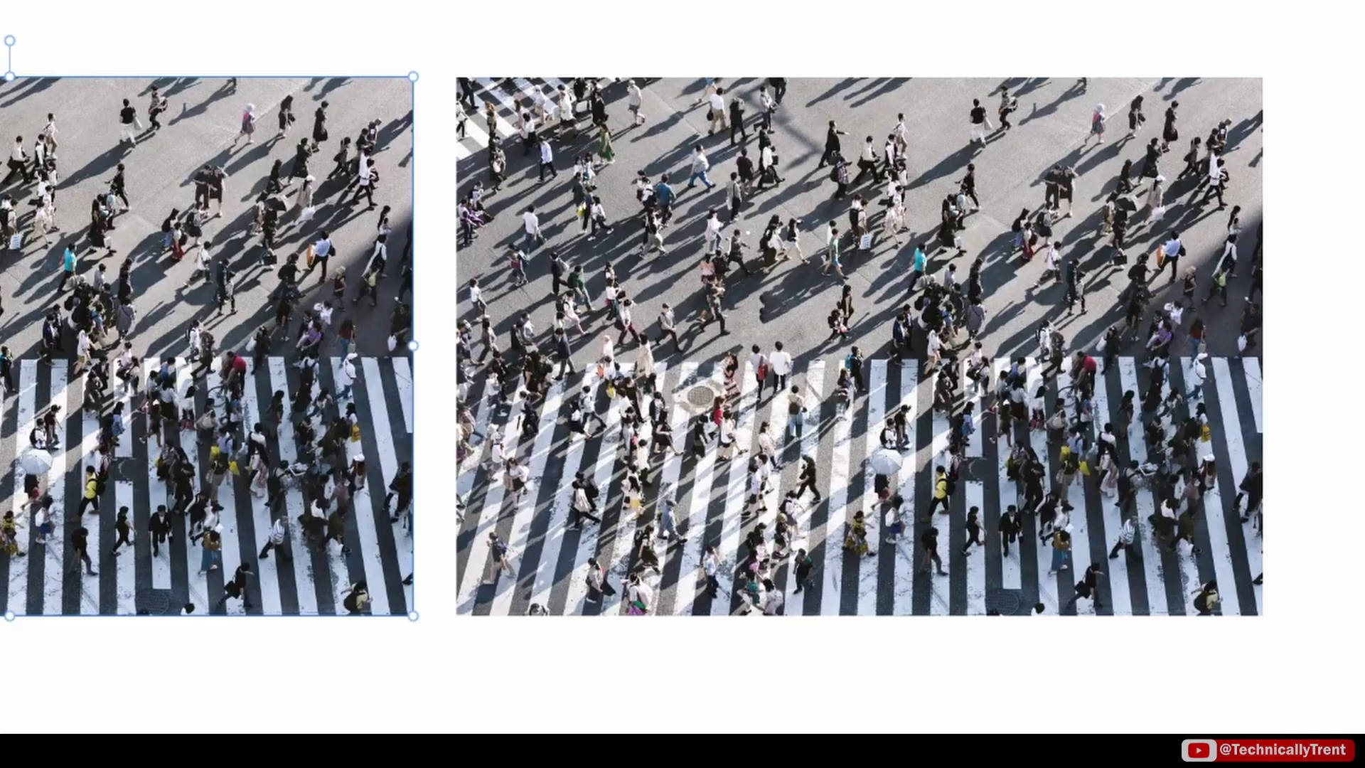
Place Difference_Before.jpg exactly over Difference_After.jpg to compare the two images, and move it off again.
left_click_drag(2, 239, 767, 239)
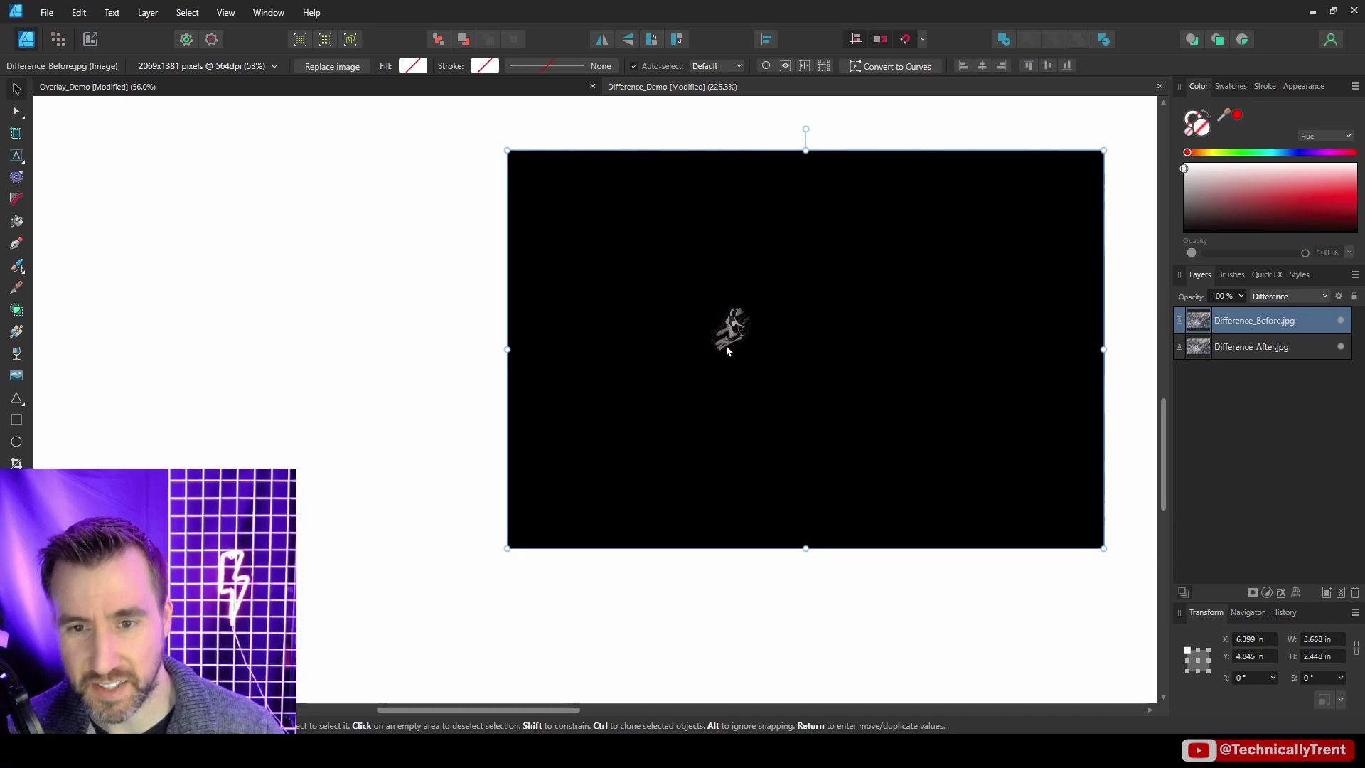
left_click_drag(914, 354, 373, 348)
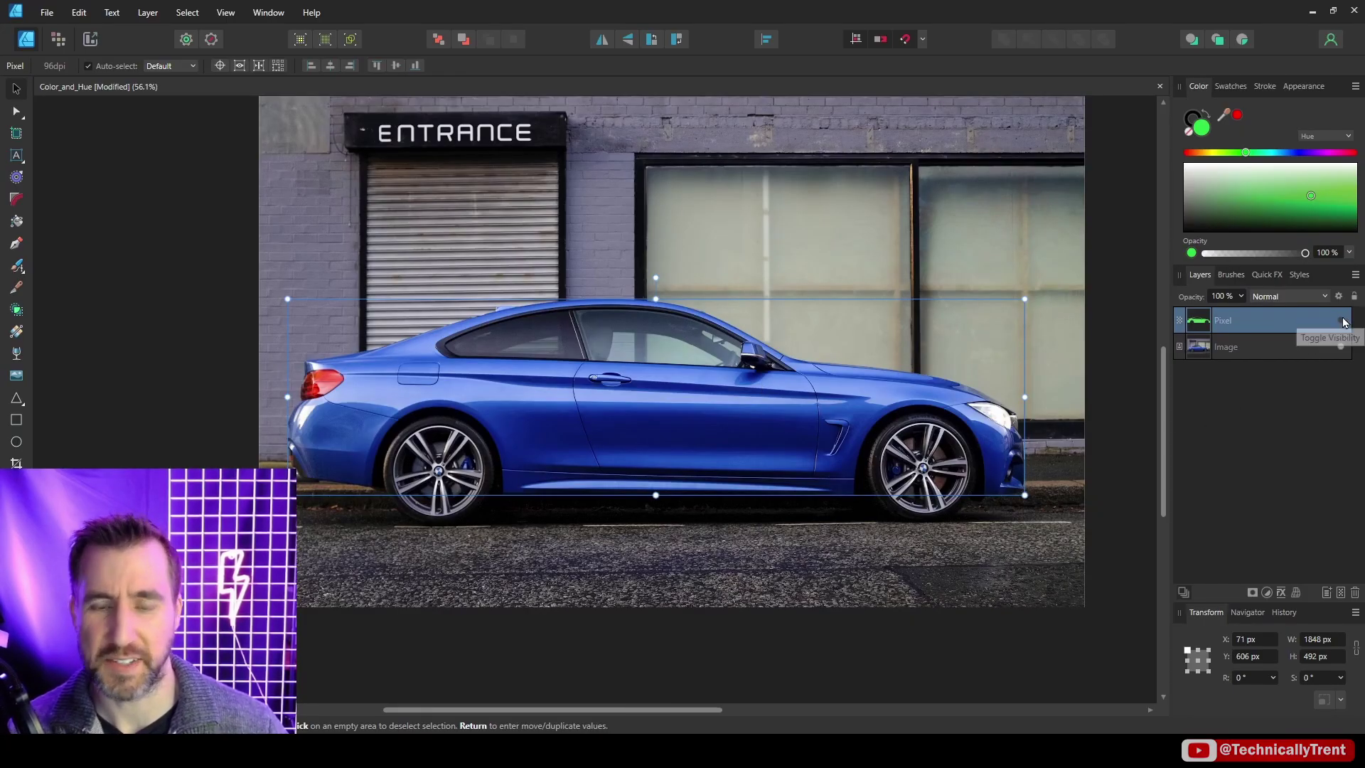
Show the green pixel layer covering the car body, and lower its opacity and restore it to 100%.
left_click(1341, 321)
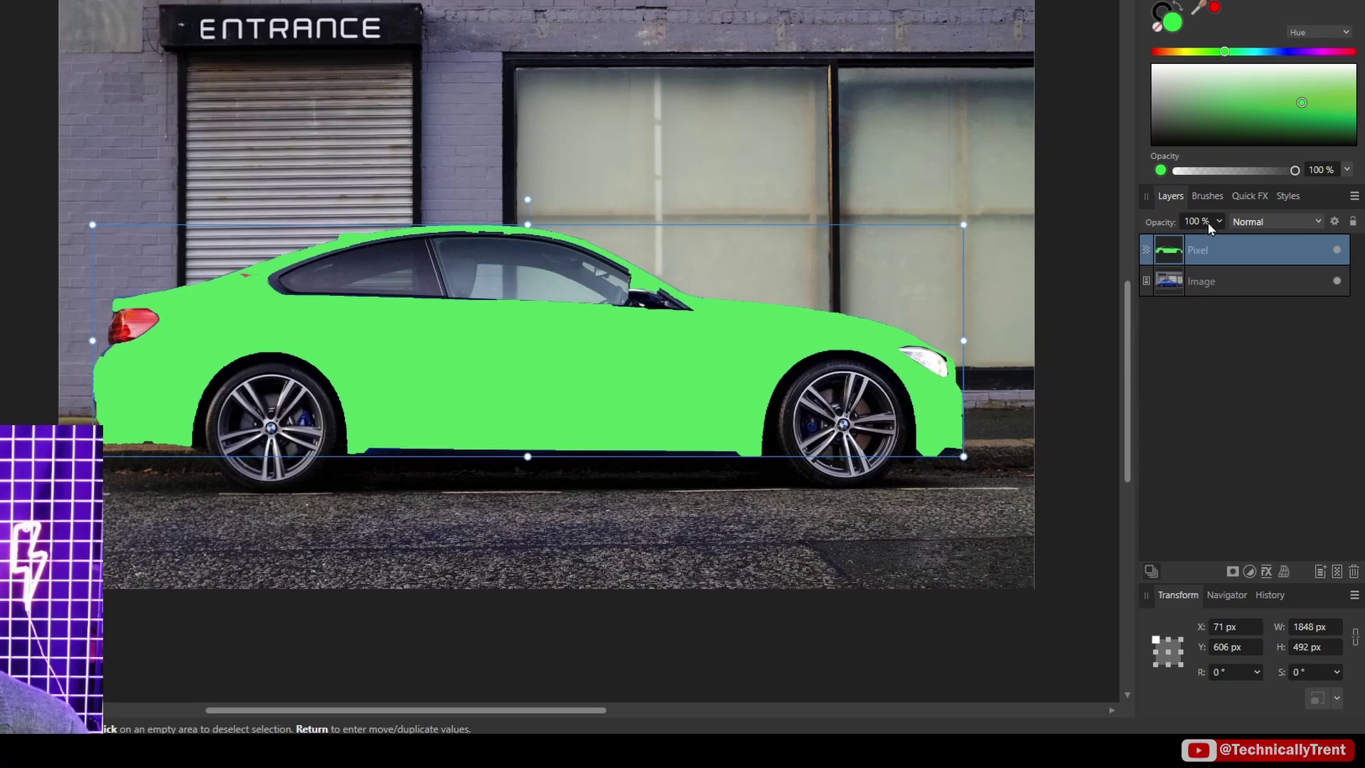
left_click(1218, 222)
left_click_drag(1219, 245, 1192, 244)
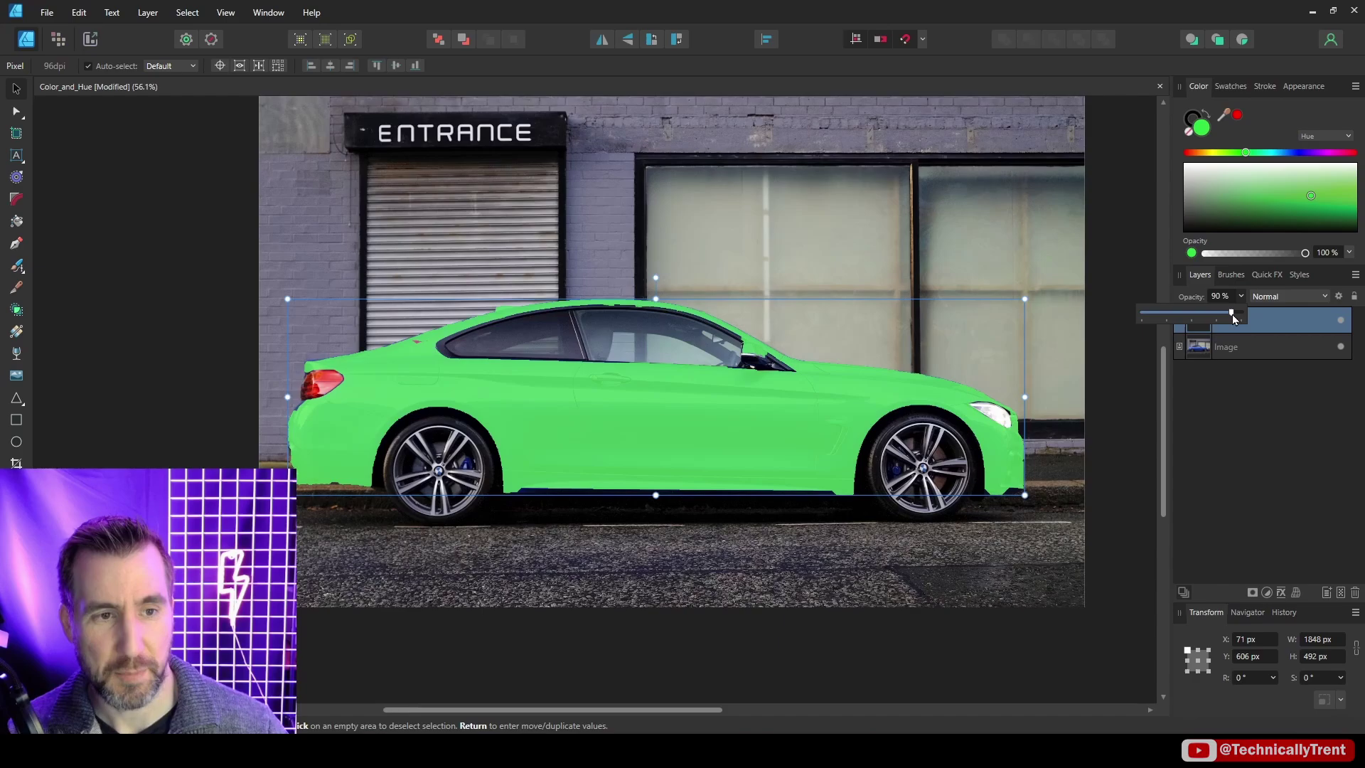
left_click_drag(1192, 244, 1232, 244)
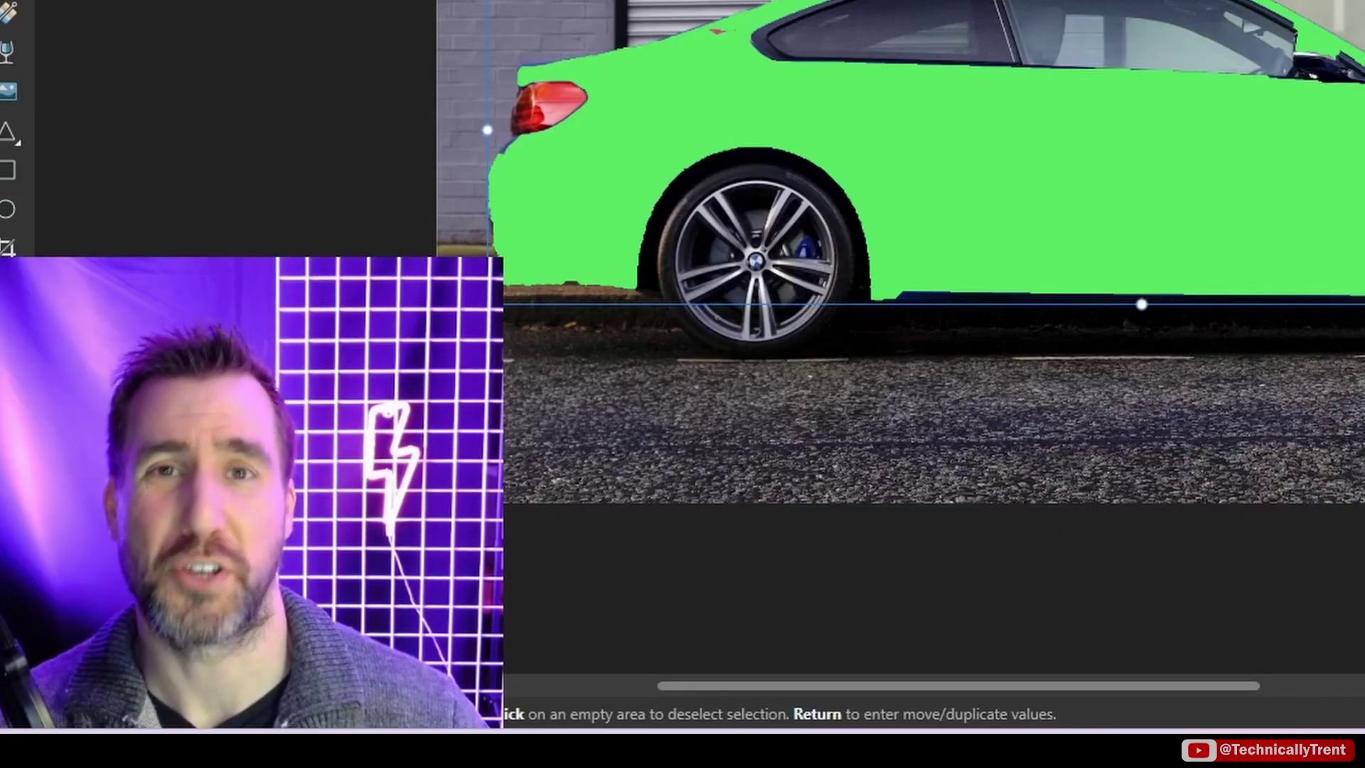
Set the green pixel layer's blend mode to Hue.
left_click(1284, 295)
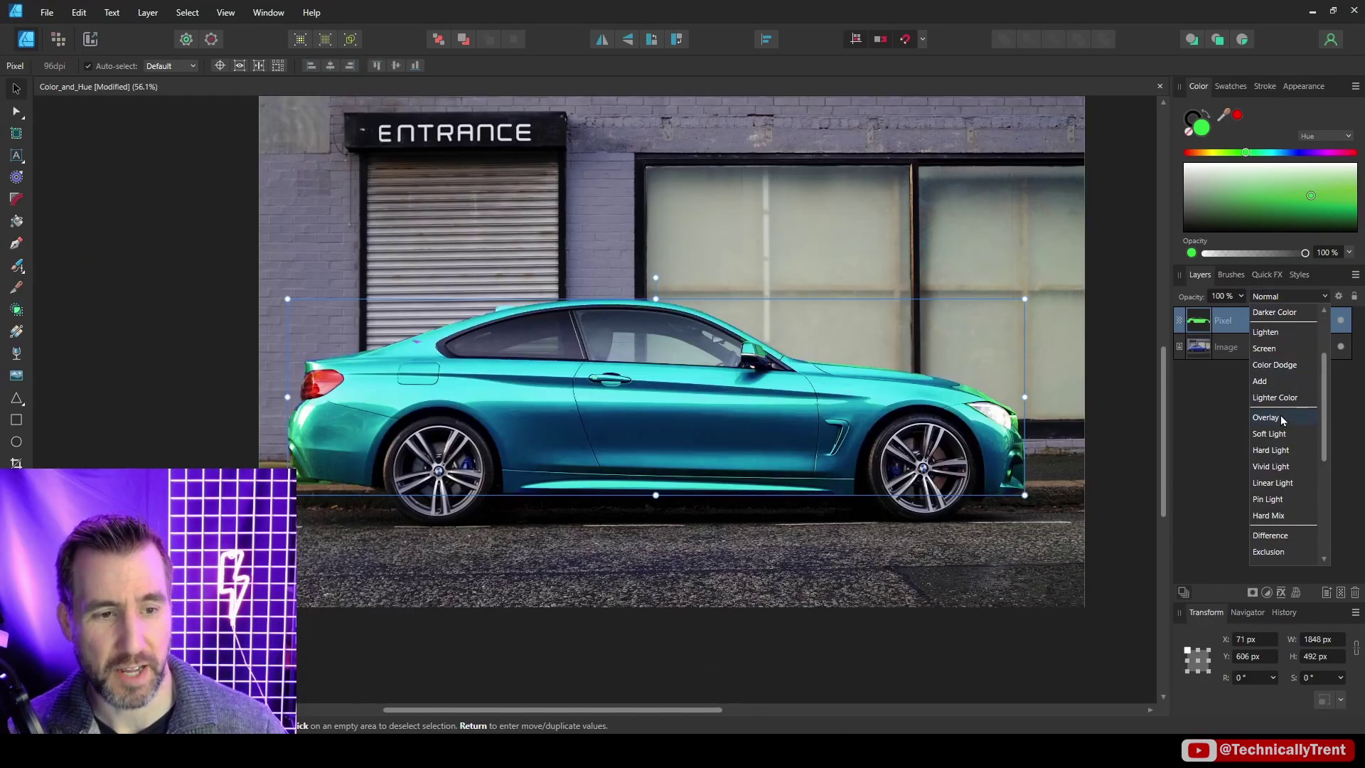
scroll(1281, 415, "down", 2)
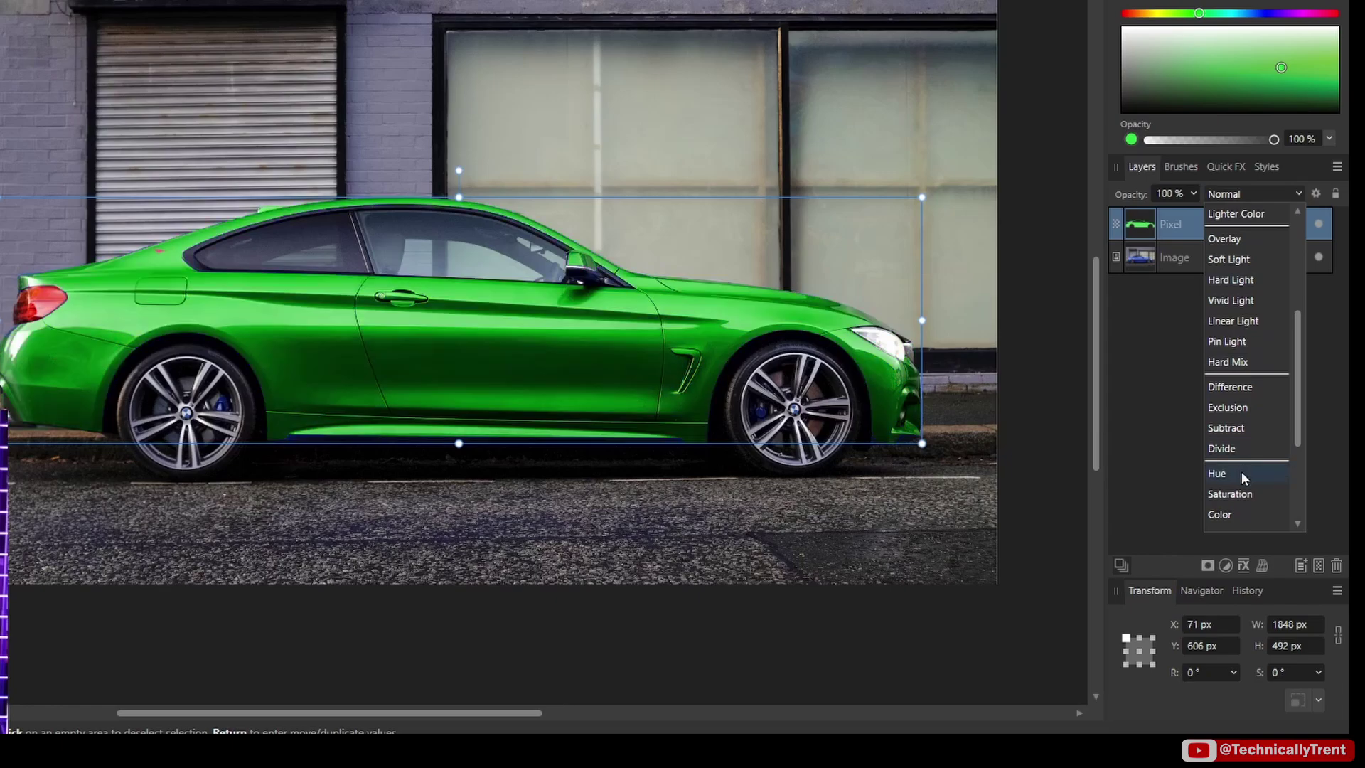
left_click(1240, 472)
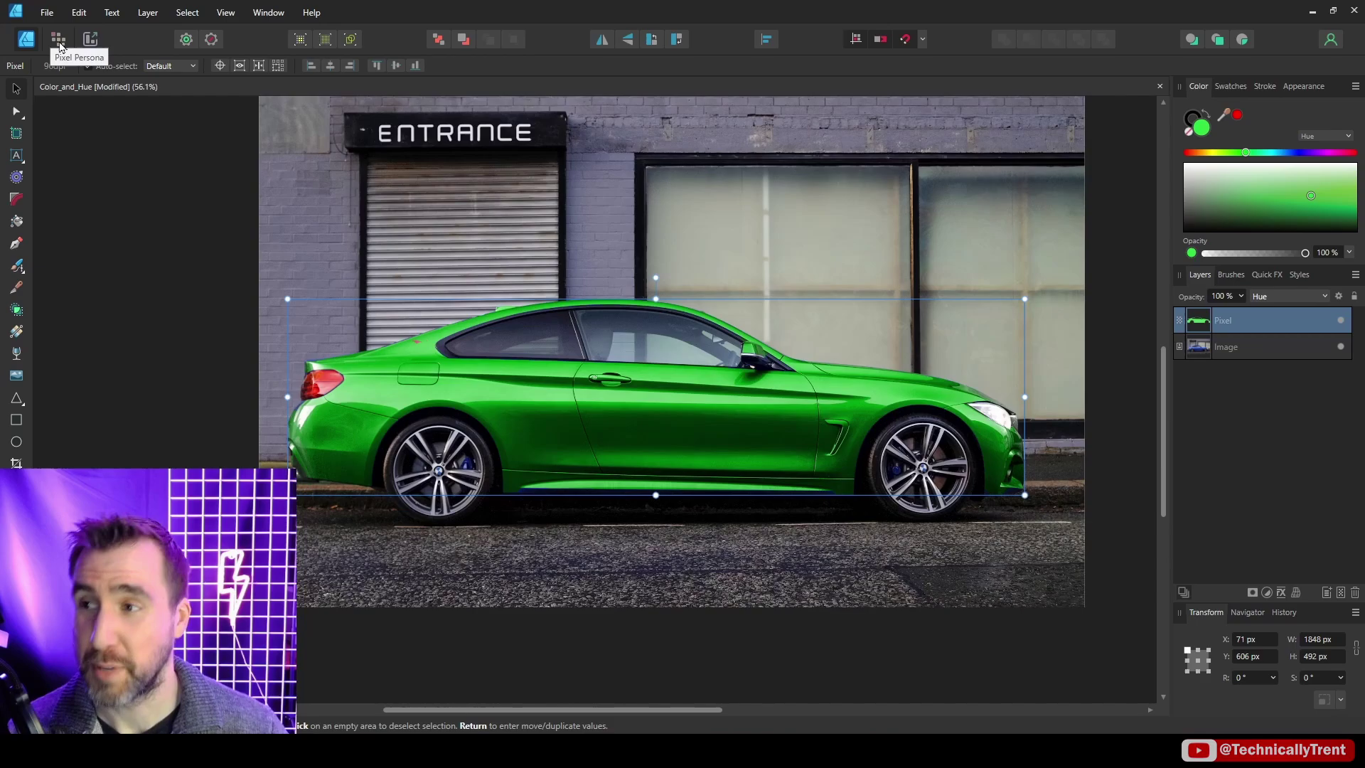
In the Pixel Persona, paint purple over the whole green car body with the Paint Brush and Protect Alpha enabled.
left_click(59, 42)
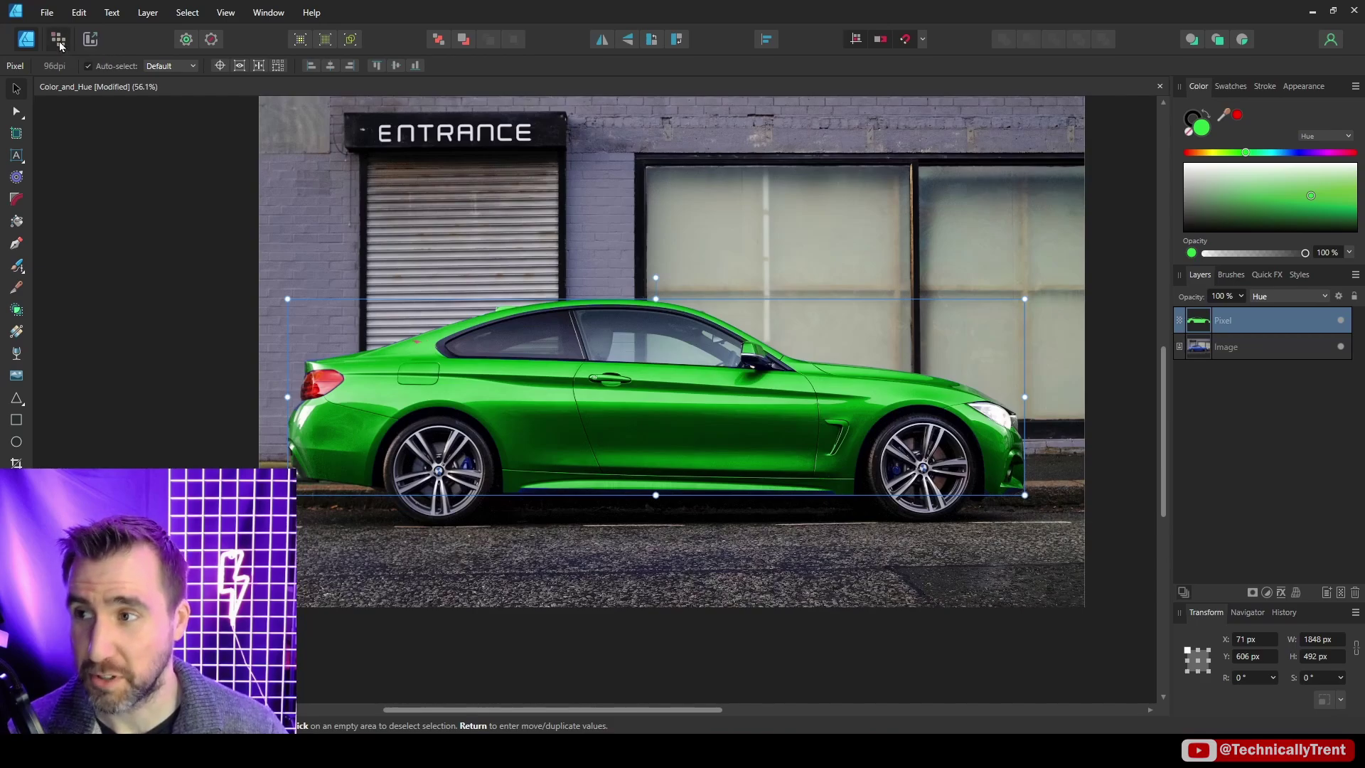
left_click(19, 286)
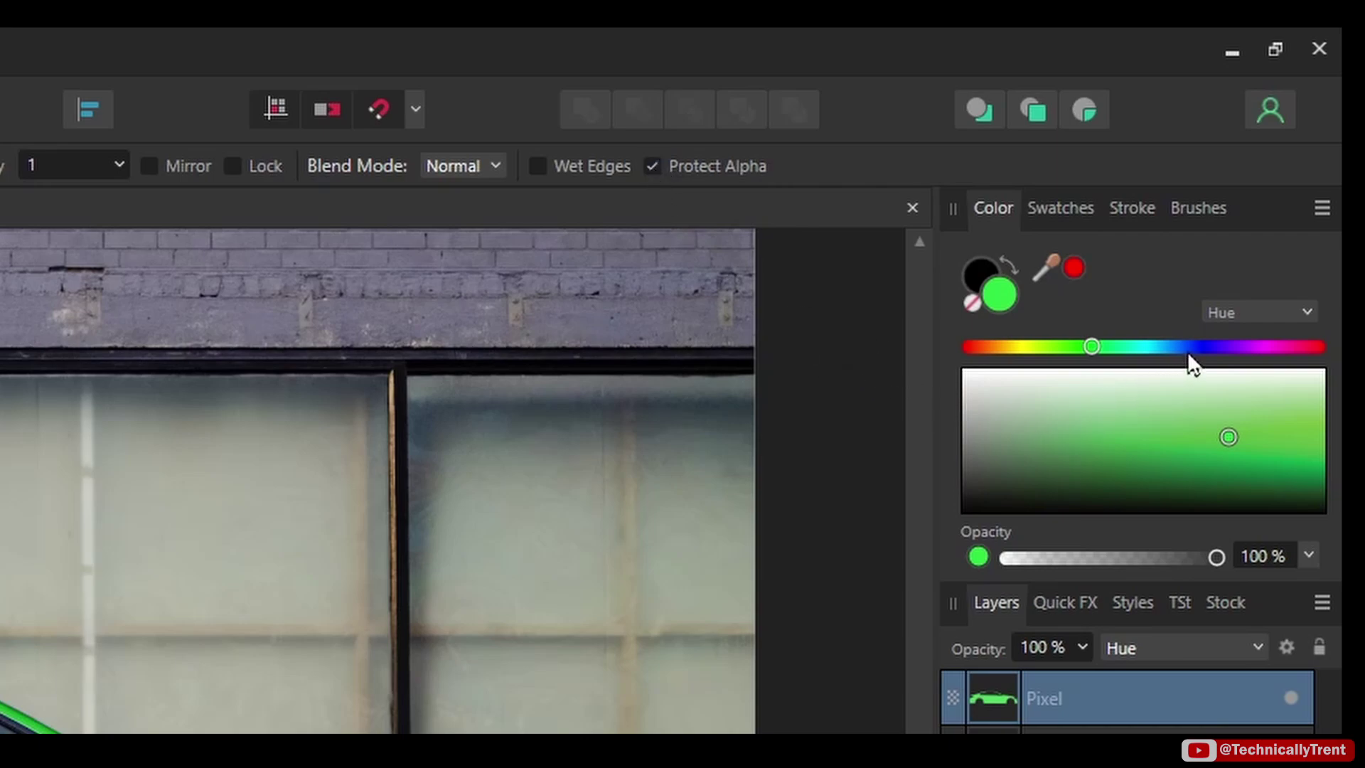
left_click_drag(1187, 353, 1242, 347)
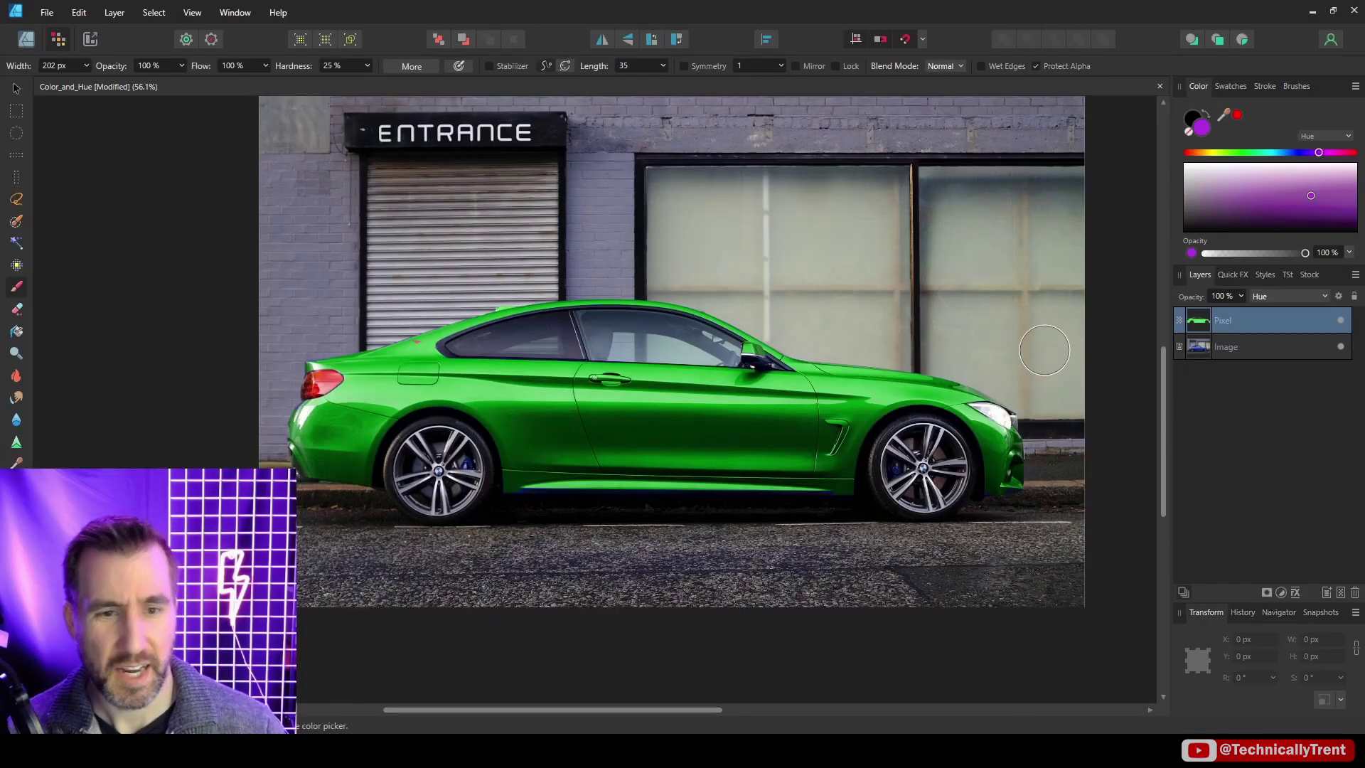
left_click_drag(981, 497, 1009, 440)
left_click_drag(952, 401, 938, 388)
mouse_move(970, 320)
left_mouse_down()
mouse_move(884, 370)
mouse_move(941, 351)
mouse_move(817, 455)
mouse_move(797, 445)
mouse_move(669, 503)
mouse_move(595, 427)
mouse_move(660, 381)
mouse_move(787, 360)
mouse_move(785, 466)
mouse_move(490, 474)
mouse_move(534, 405)
mouse_move(302, 423)
mouse_move(486, 328)
mouse_move(597, 296)
mouse_move(518, 403)
mouse_move(592, 377)
mouse_move(580, 332)
mouse_move(319, 460)
left_mouse_up()
Enlarge the brush to 398 px and paint crimson over the car body from the front end backwards.
left_click(290, 398, "alt")
key("bracketright")
key("bracketright")
key("bracketright")
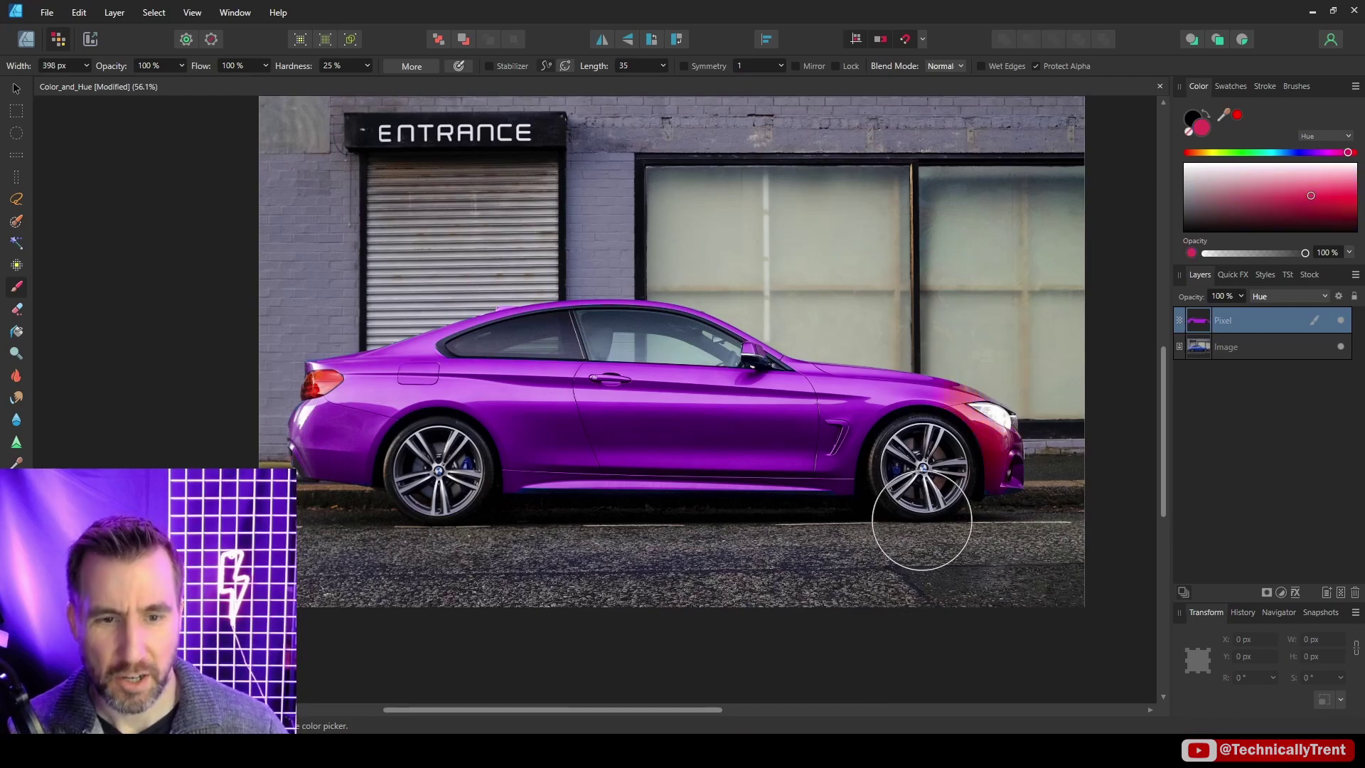
mouse_move(920, 518)
left_mouse_down()
mouse_move(1002, 424)
mouse_move(921, 413)
mouse_move(750, 469)
mouse_move(631, 470)
mouse_move(649, 398)
left_mouse_up()
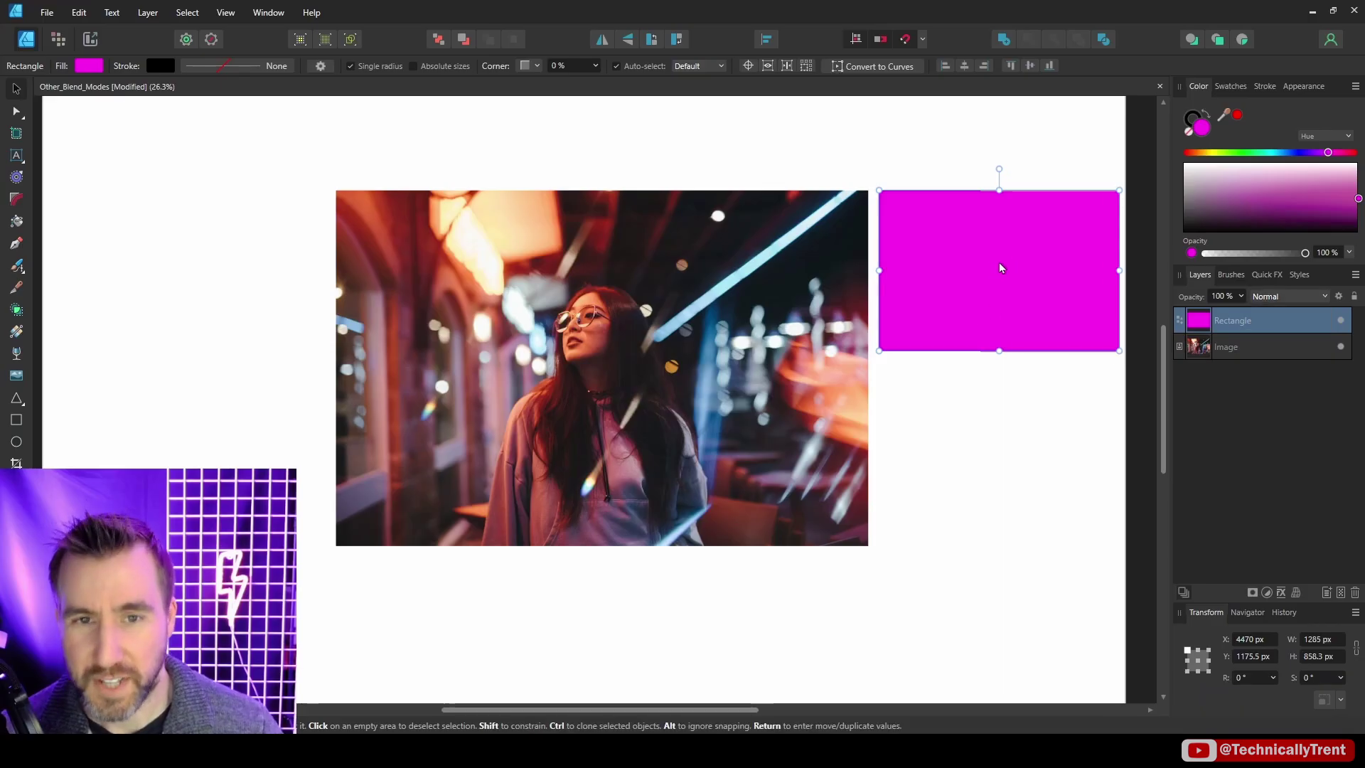
Move the magenta rectangle onto the portrait photo and resize it to 2846 × 1901 px so it covers the photo.
left_click_drag(1000, 264, 466, 262)
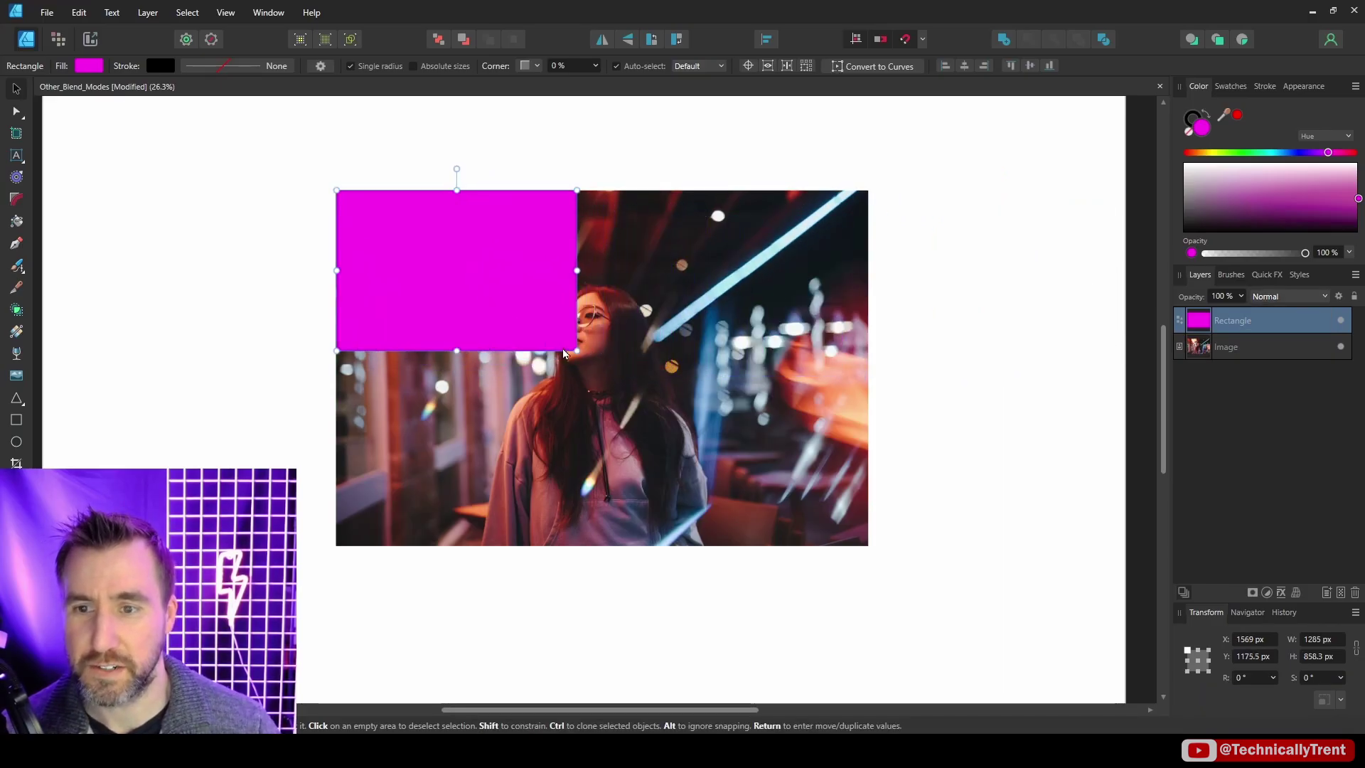
left_click_drag(575, 351, 782, 503)
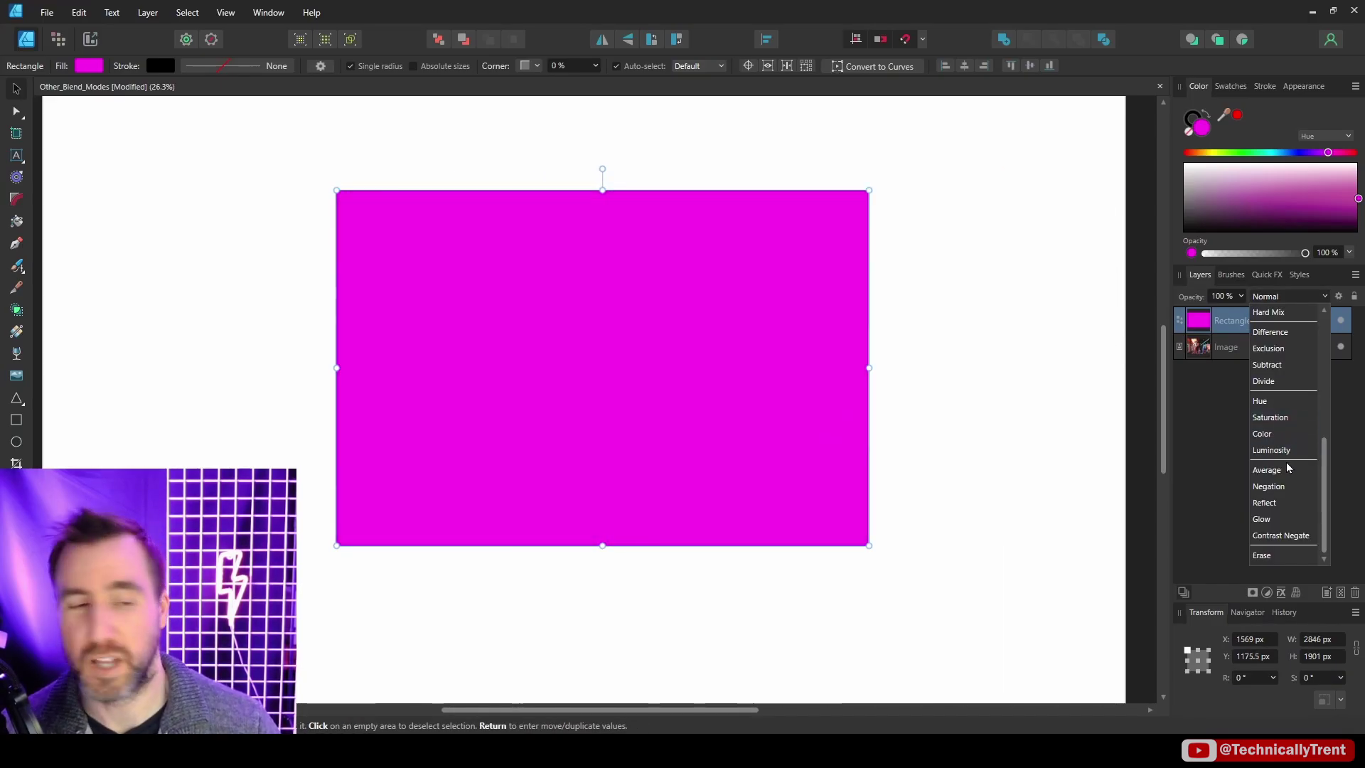
Set the rectangle's blend mode to Glow and adjust its fill to a muted pink with H 333, S 56, L 46.
left_click(1261, 520)
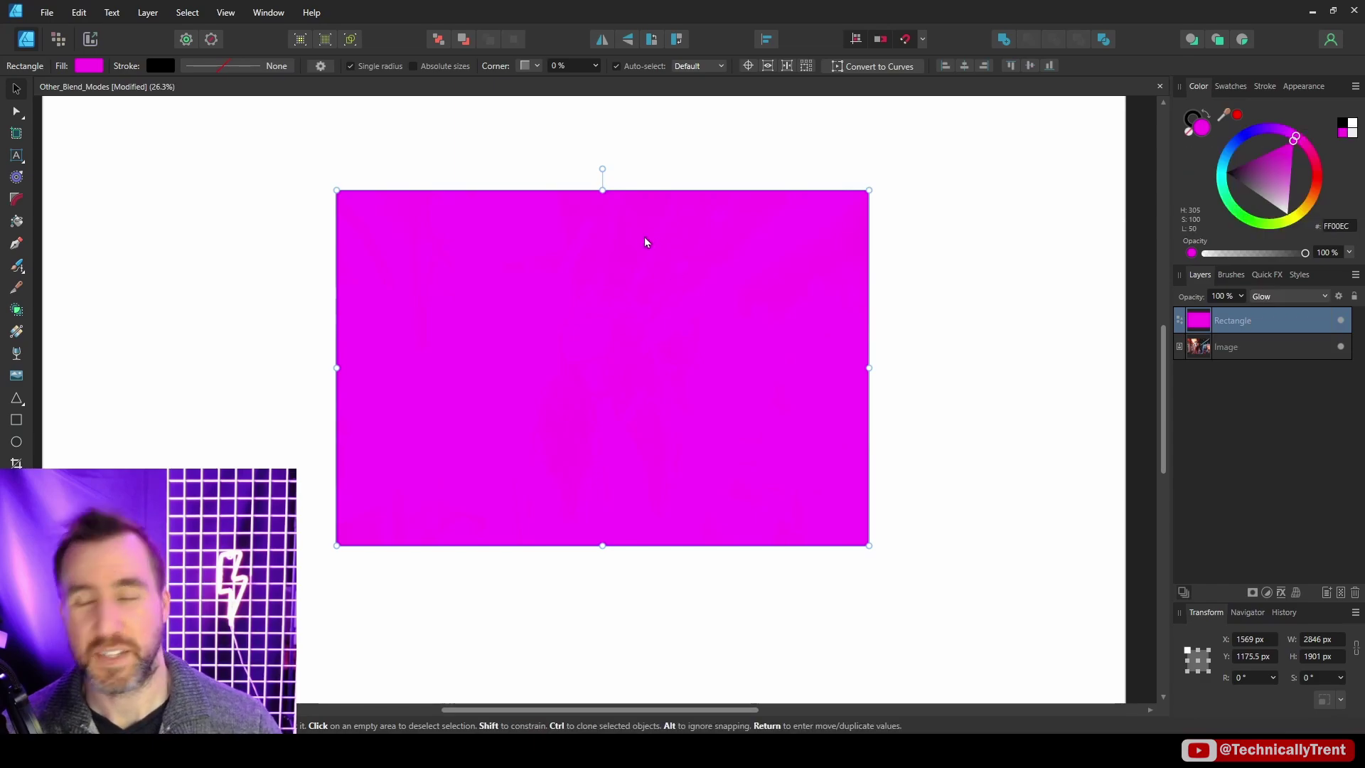
mouse_move(1287, 165)
left_mouse_down()
mouse_move(1254, 169)
mouse_move(1264, 176)
left_mouse_up()
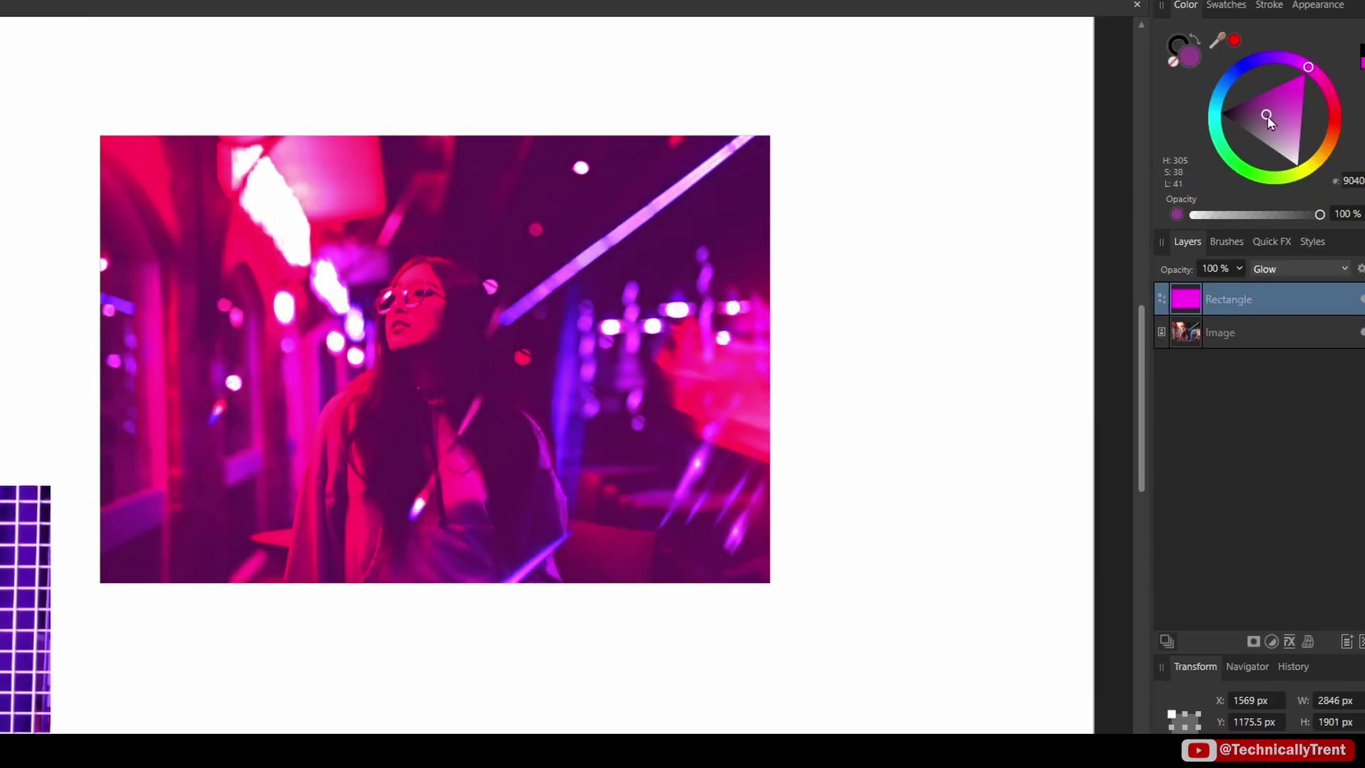
mouse_move(1269, 122)
left_mouse_down()
mouse_move(1275, 62)
mouse_move(1256, 78)
mouse_move(1278, 71)
mouse_move(1315, 96)
mouse_move(1283, 100)
mouse_move(1278, 116)
mouse_move(1284, 107)
left_mouse_up()
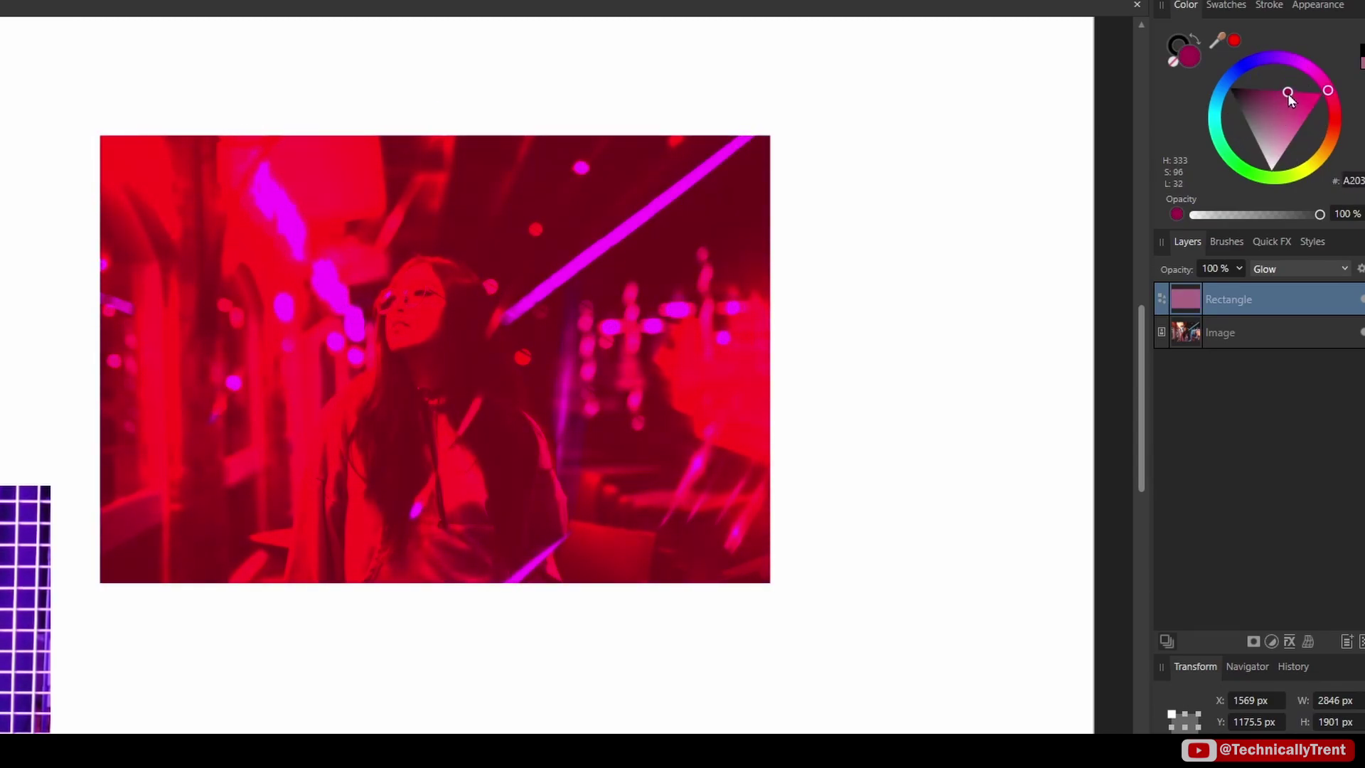
Change the rectangle's blend mode to Reflect and adjust its fill colour.
left_click(1299, 269)
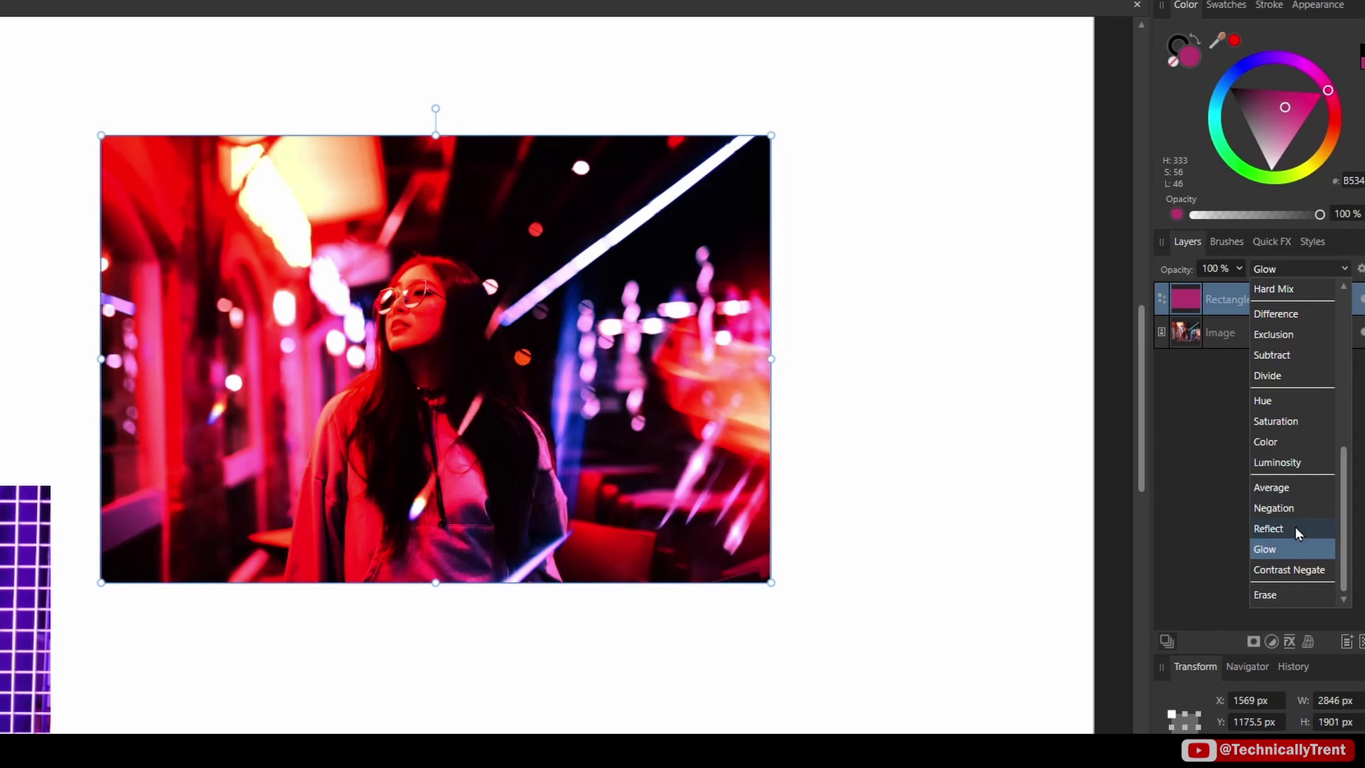
left_click(1295, 527)
left_click_drag(1277, 157, 1272, 161)
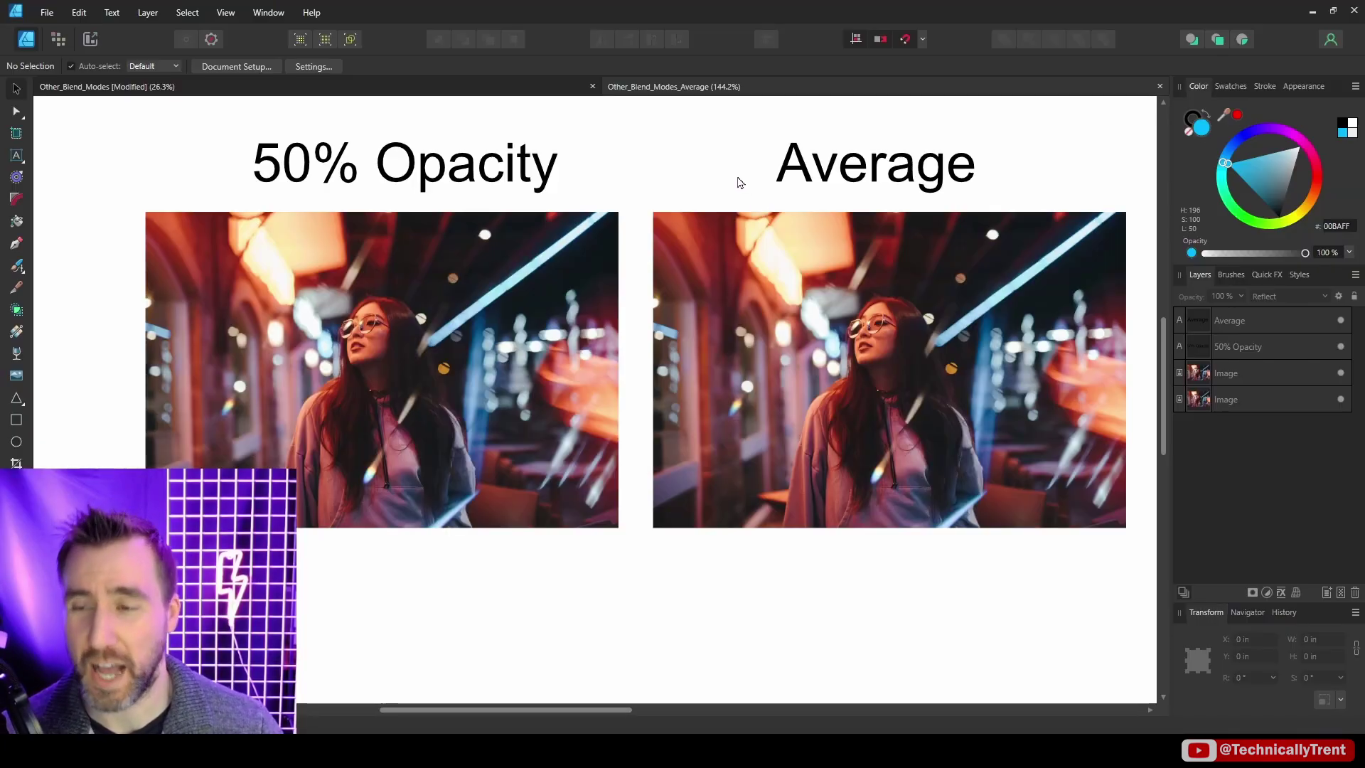
Draw a 4.542 × 3.034 in bright blue (00BAFF) rectangle covering the 50% Opacity photo and copy it over the Average photo.
left_click(15, 420)
left_click_drag(144, 212, 617, 527)
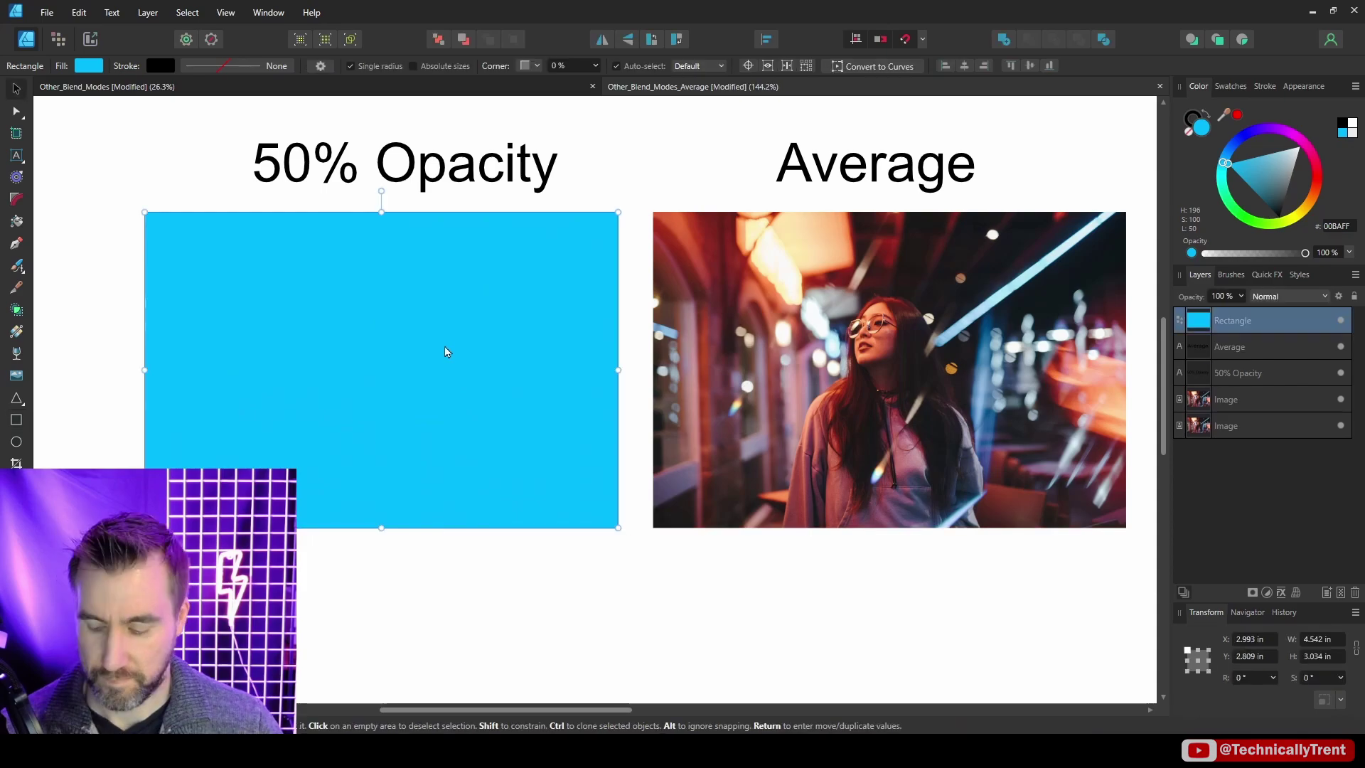
left_click_drag(395, 302, 877, 295)
Lower the layer opacity of the blue rectangle under the 50% Opacity heading to 50%.
left_click(505, 348)
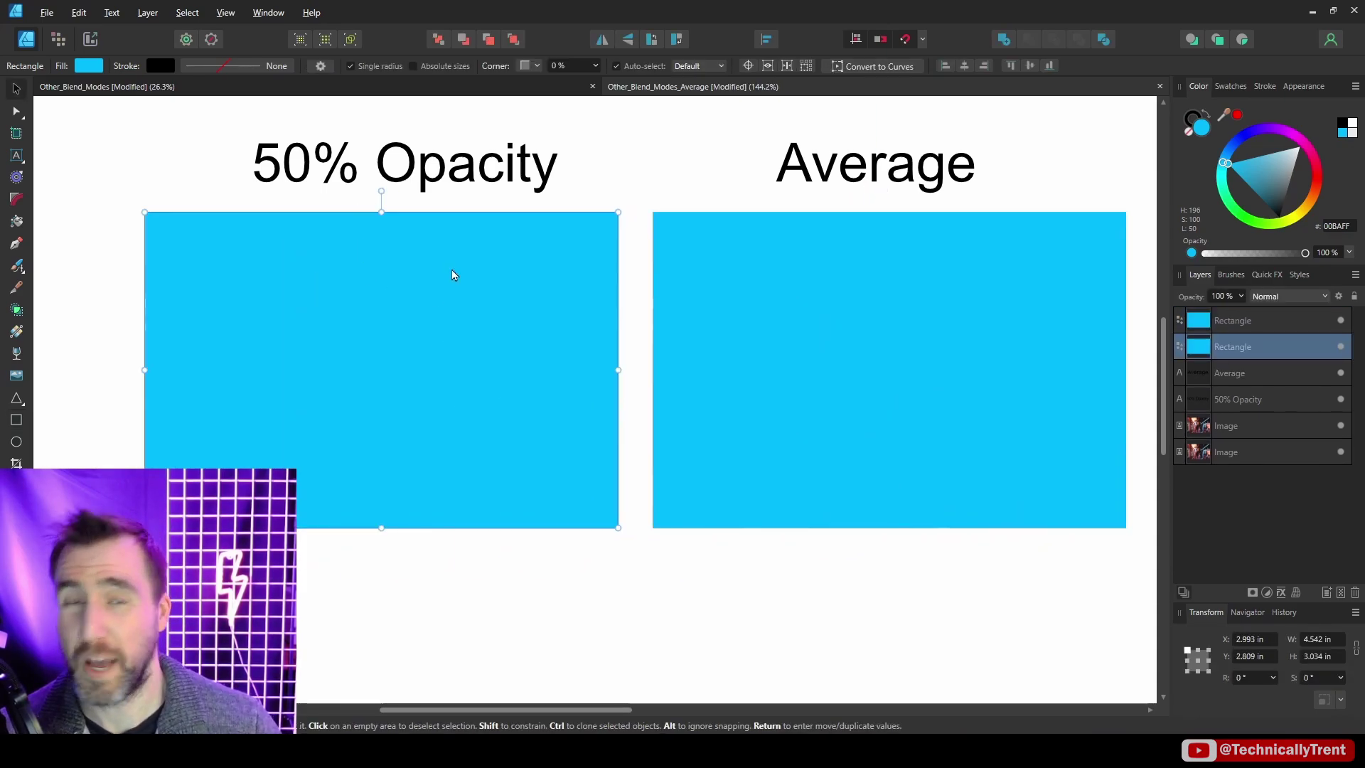
left_click(1241, 295)
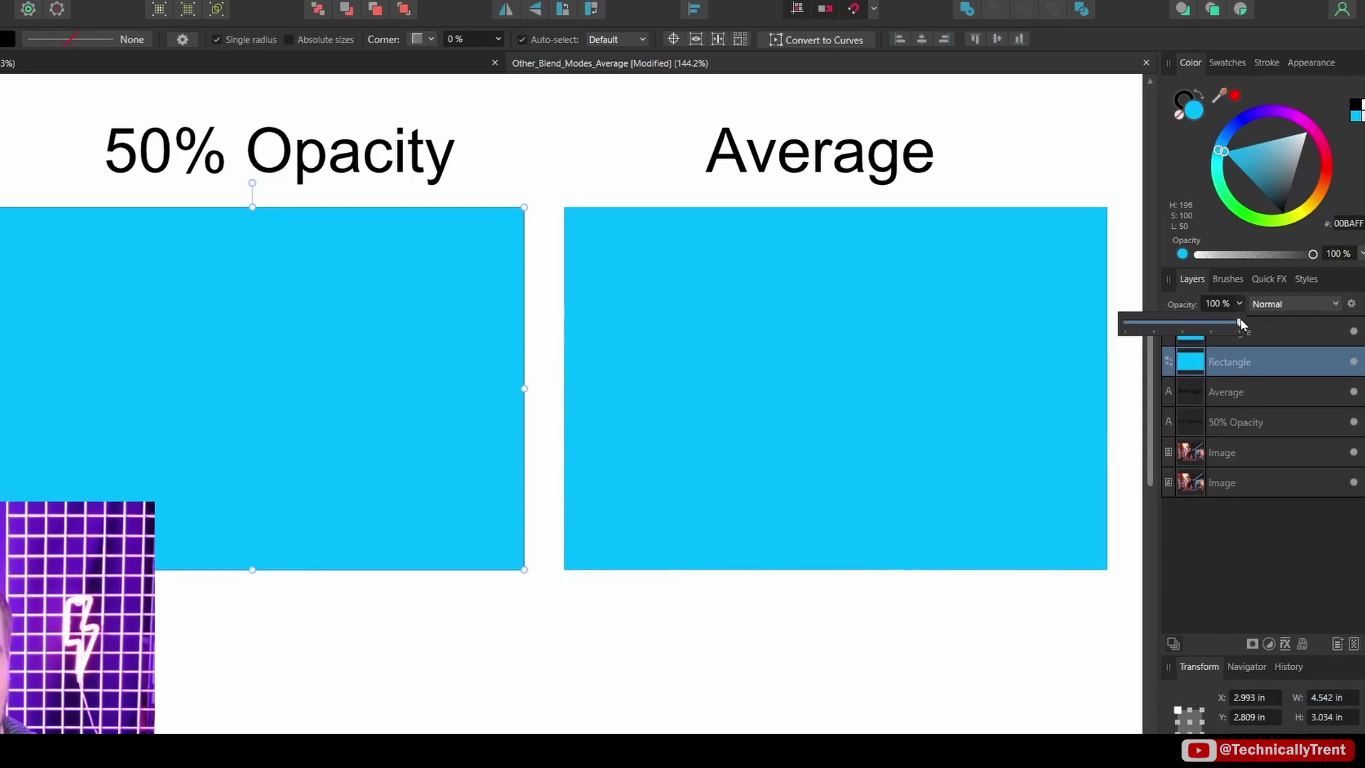
left_click_drag(1242, 314, 1186, 324)
Set the blend mode of the blue rectangle under the Average heading to Average.
left_click(739, 295)
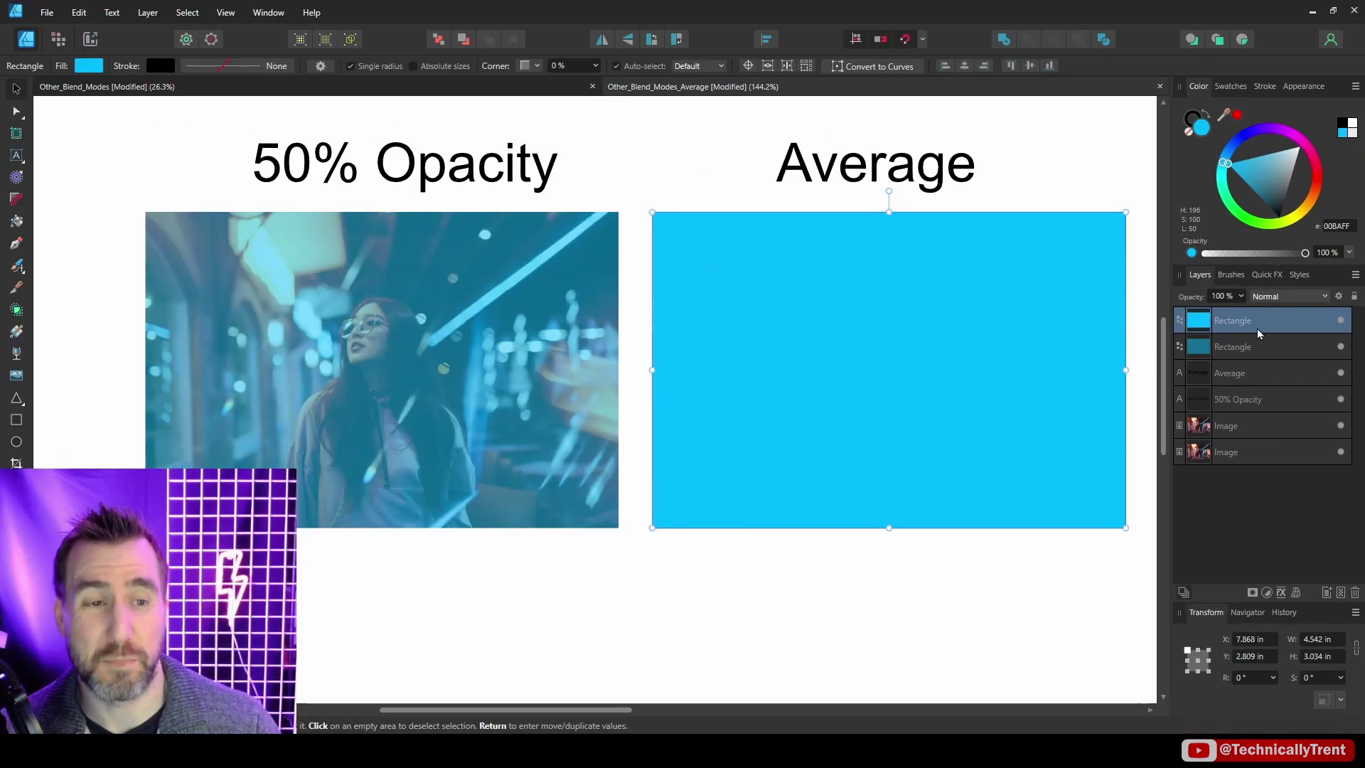
left_click(1281, 297)
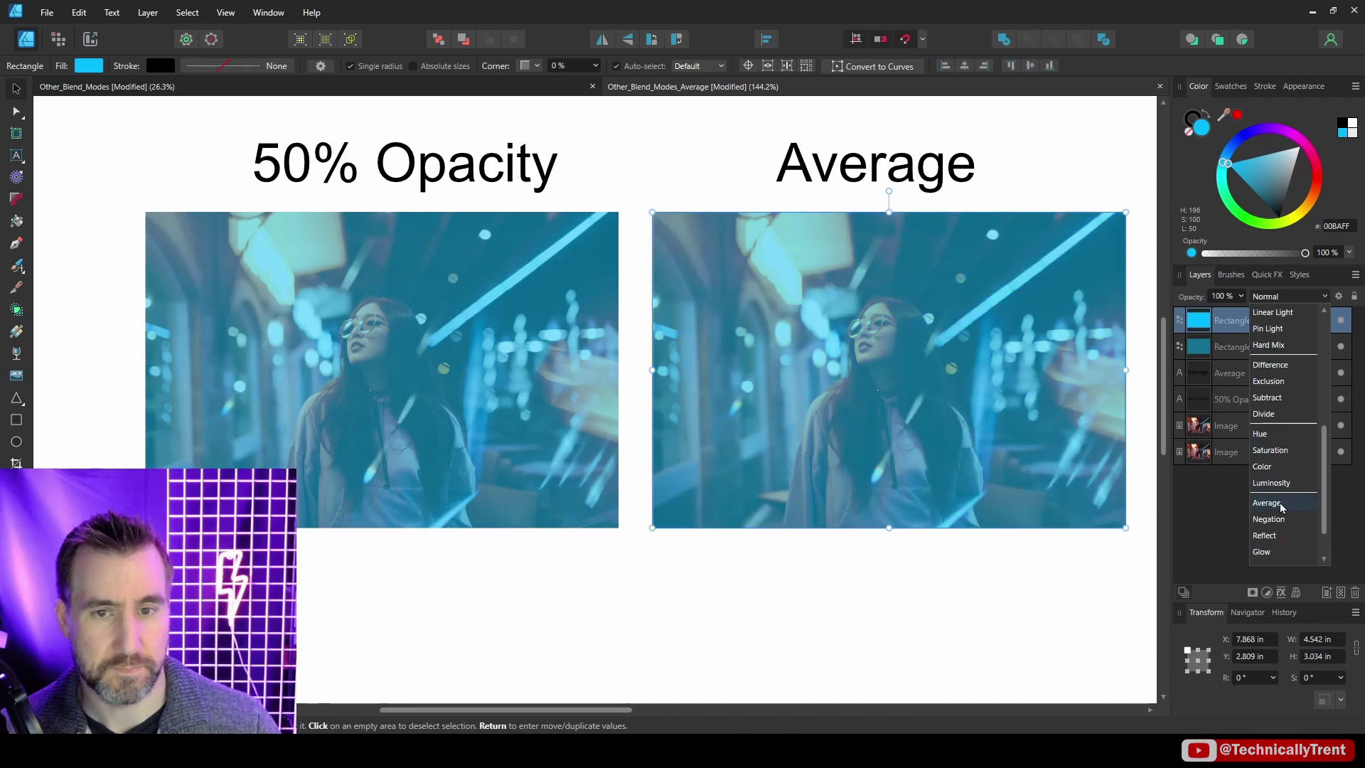
left_click(1279, 502)
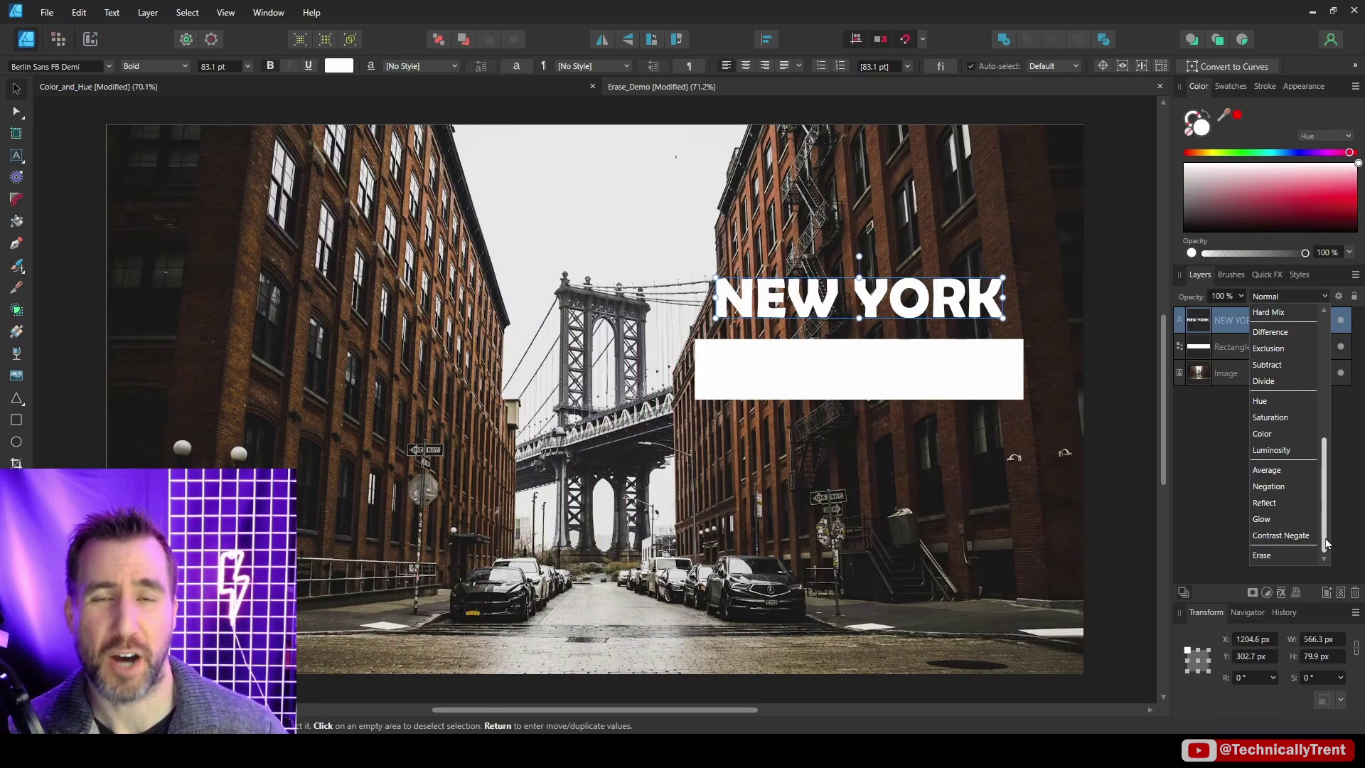
Change the NEW YORK text layer's blend mode to Erase so it cuts through the street photo.
left_click(778, 291)
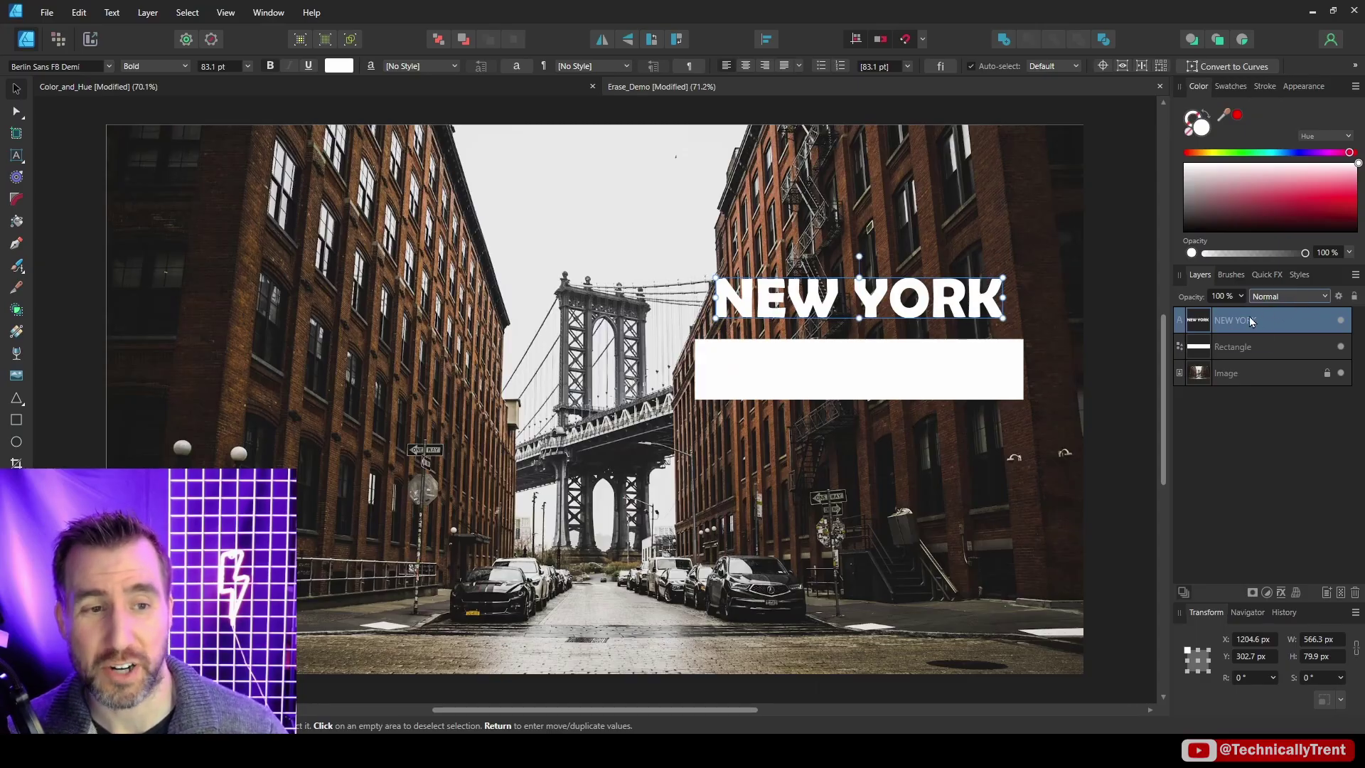
left_click(1278, 296)
scroll(1277, 462, "down", 3)
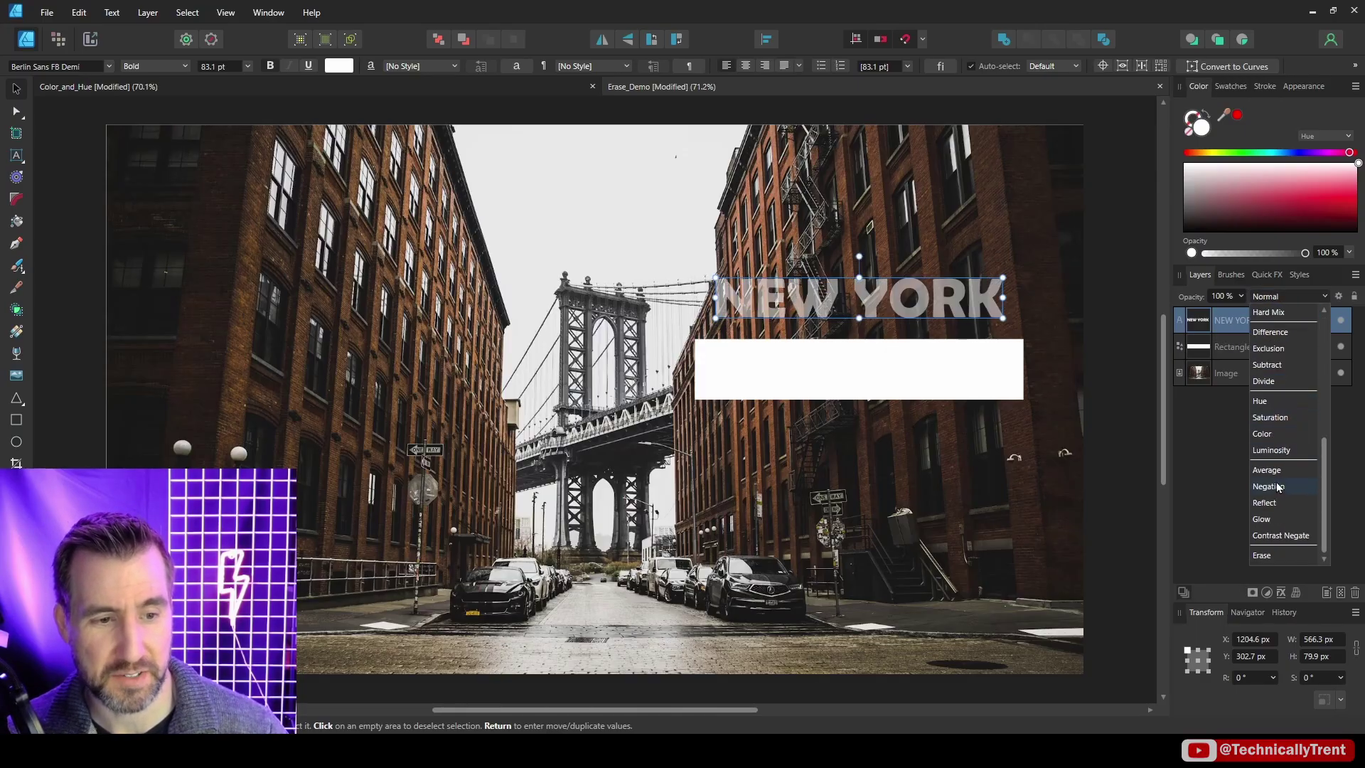
left_click(1262, 554)
scroll(972, 263, "up", 3)
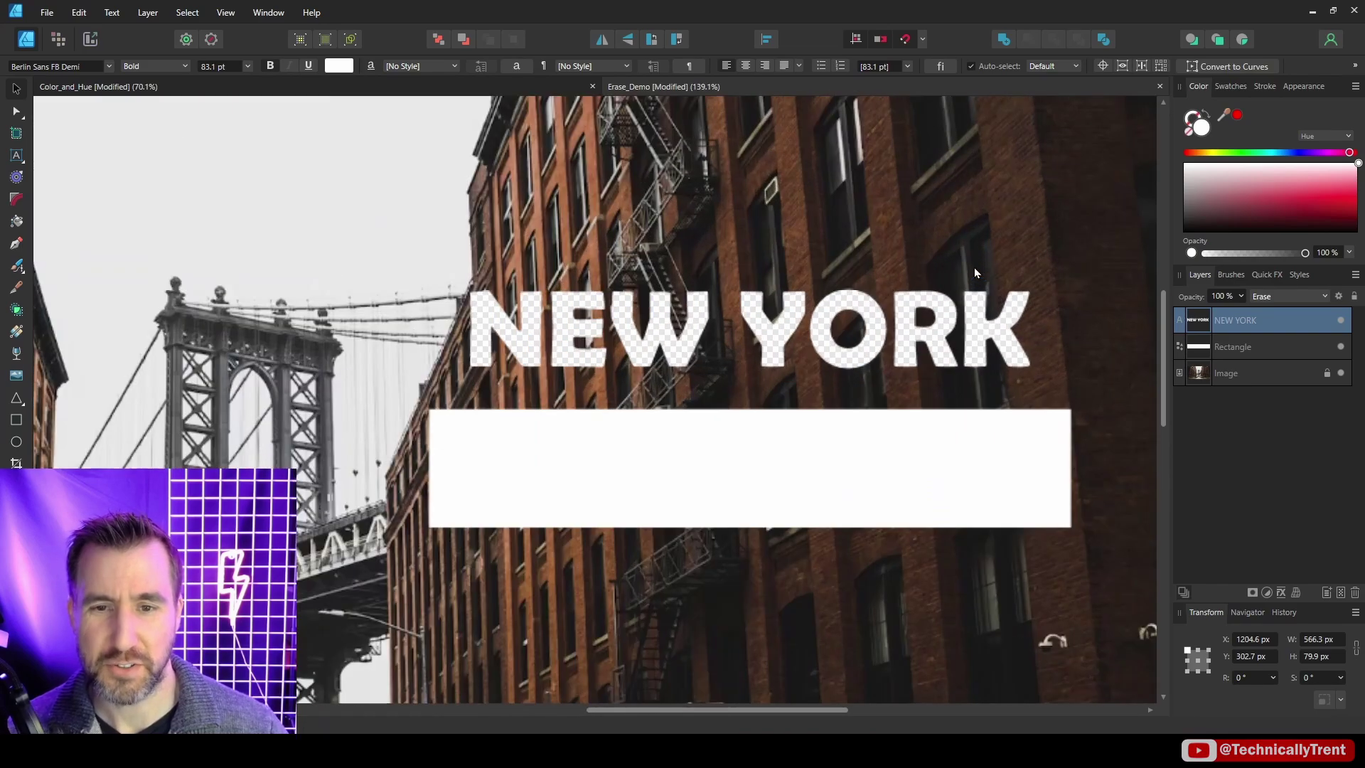
Move the NEW YORK text onto the white rectangle and group the two layers.
scroll(896, 267, "down", 1)
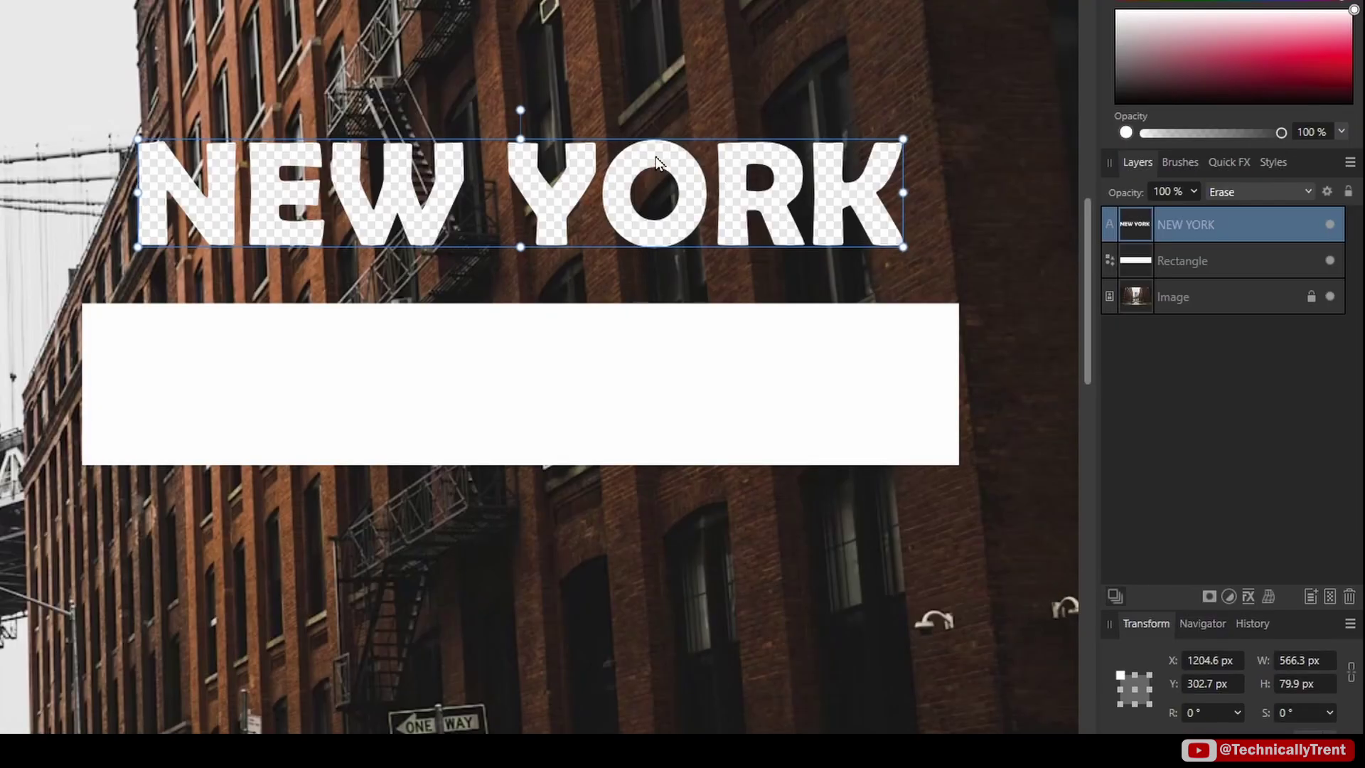
left_click_drag(655, 161, 655, 356)
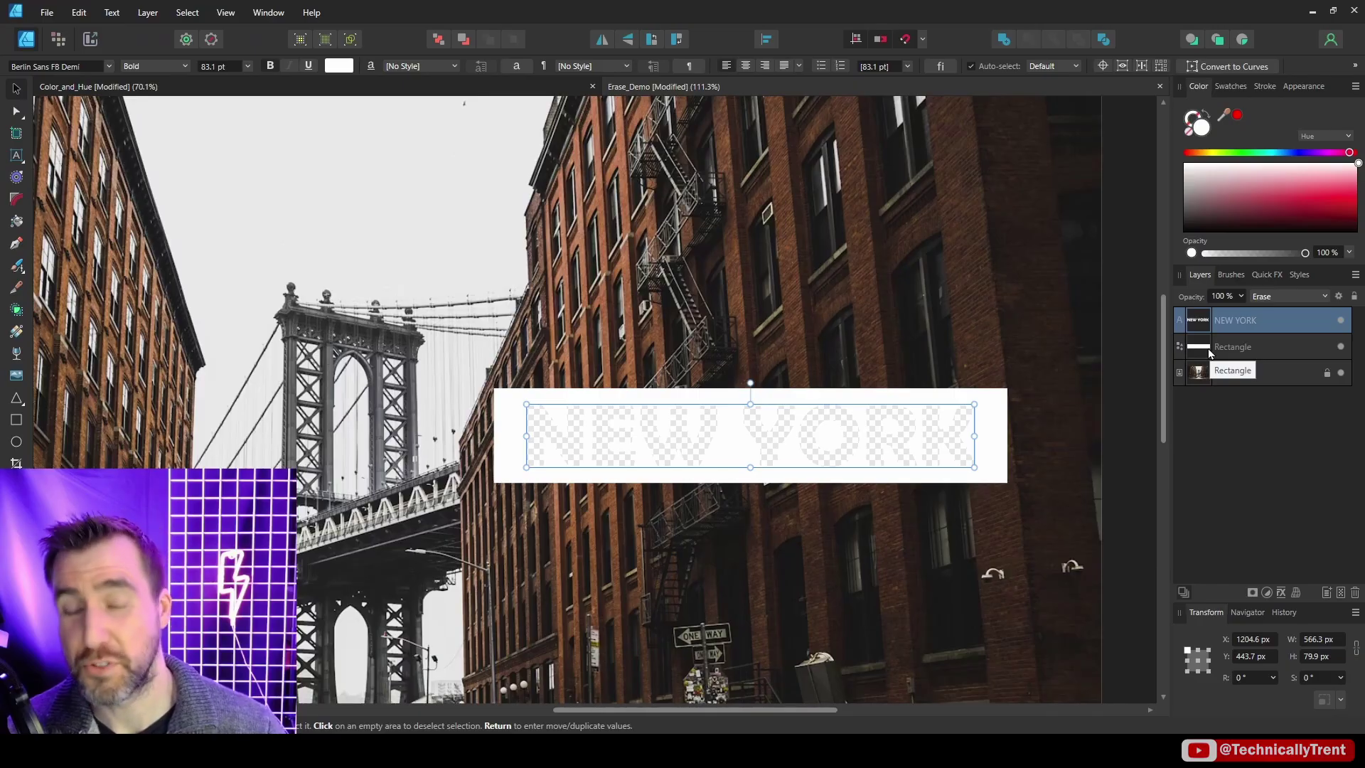
left_click(1233, 324, "shift")
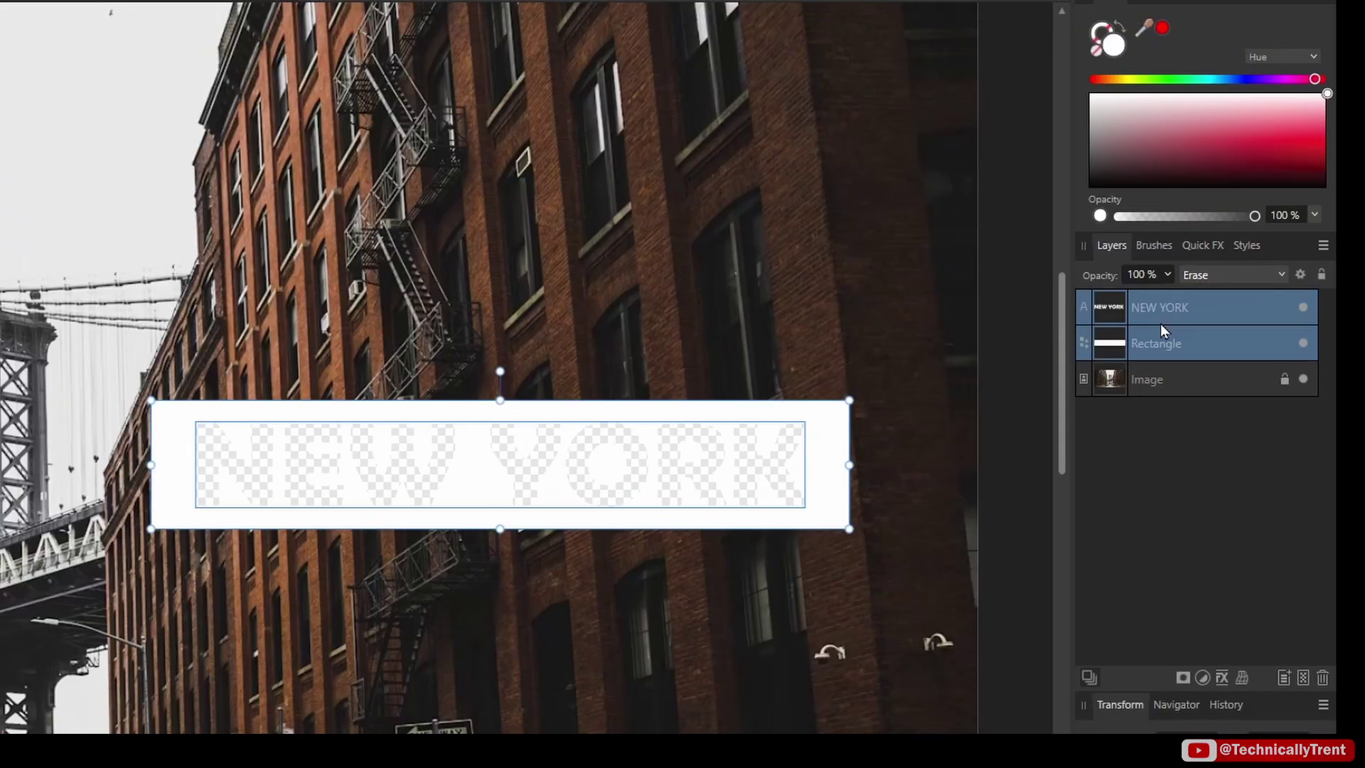
key("ctrl+g")
Move the grouped NEW YORK sign to different places over the street photo.
left_click_drag(698, 497, 359, 263)
scroll(364, 287, "down", 3)
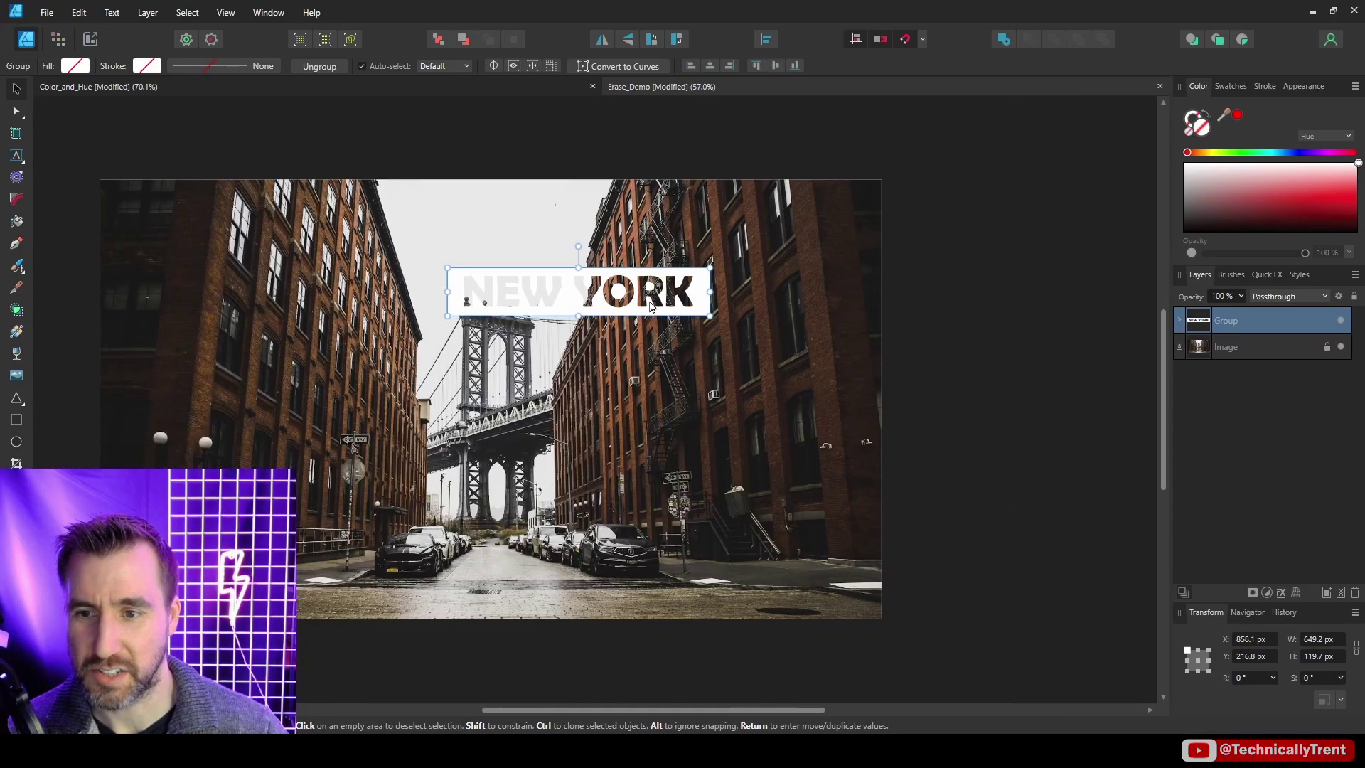
left_click_drag(649, 306, 481, 370)
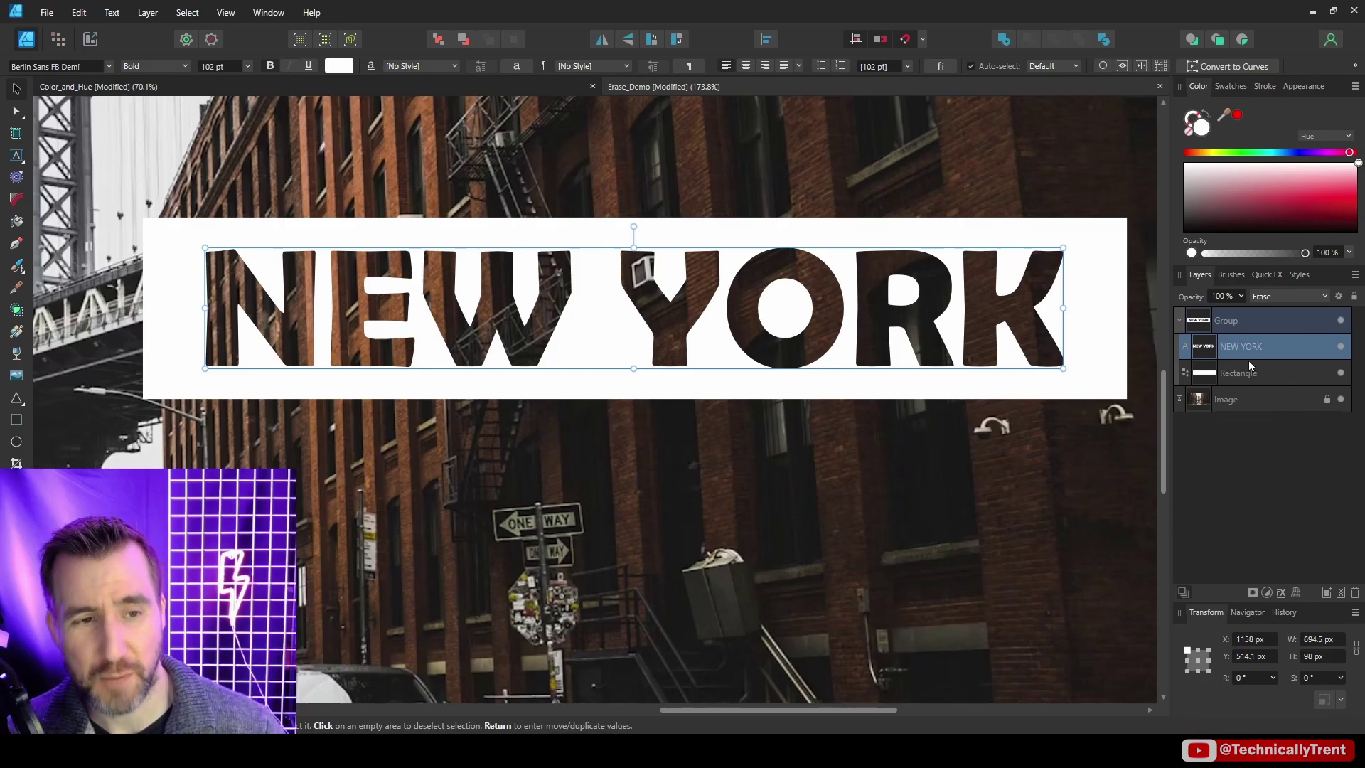